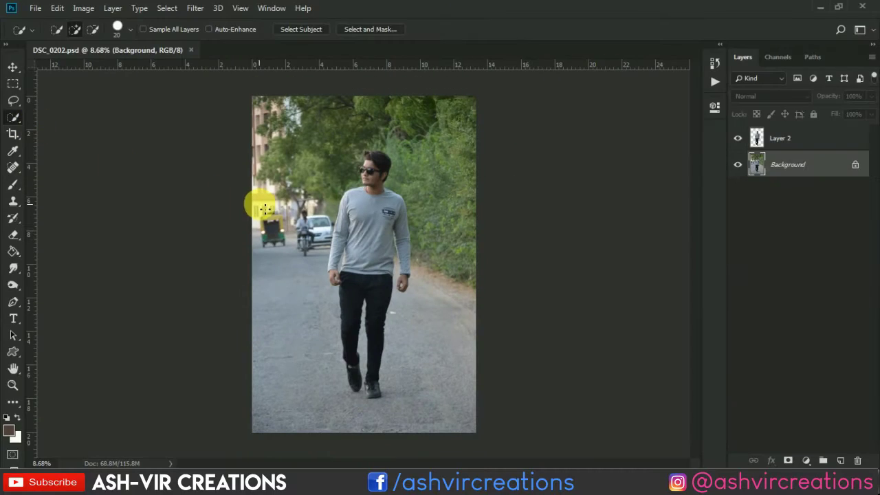
Set the Quick Selection brush to 180 px and select the walking man.
scroll(265, 208, up, 1)
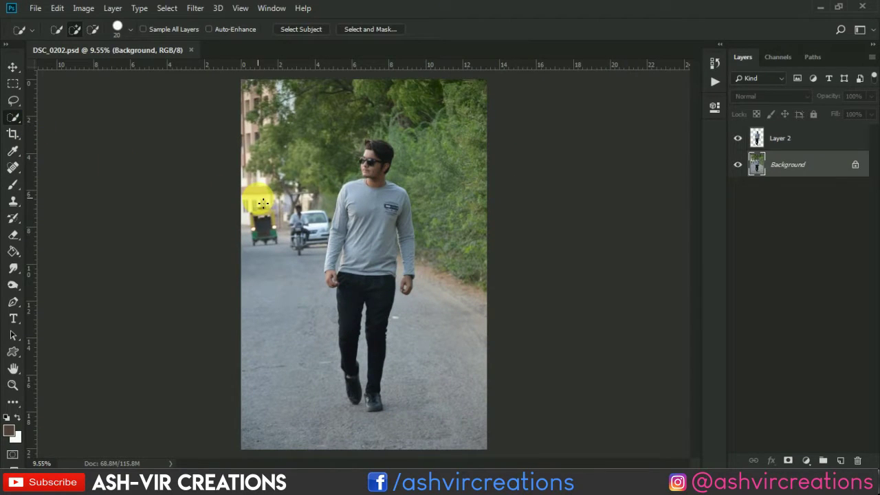
click(130, 29)
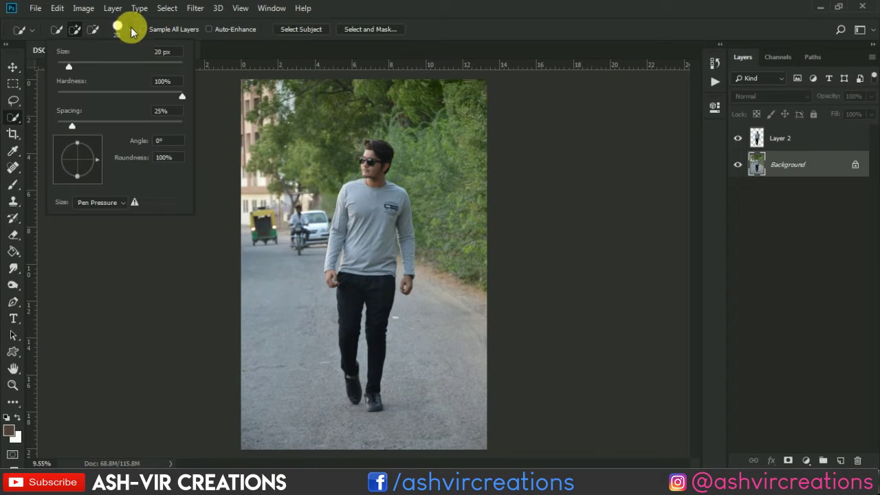
click(143, 66)
click(361, 246)
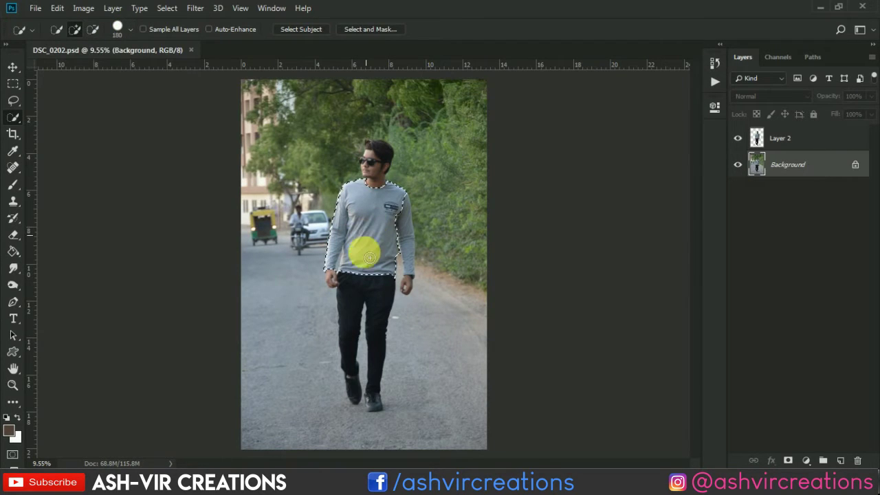
click(401, 222)
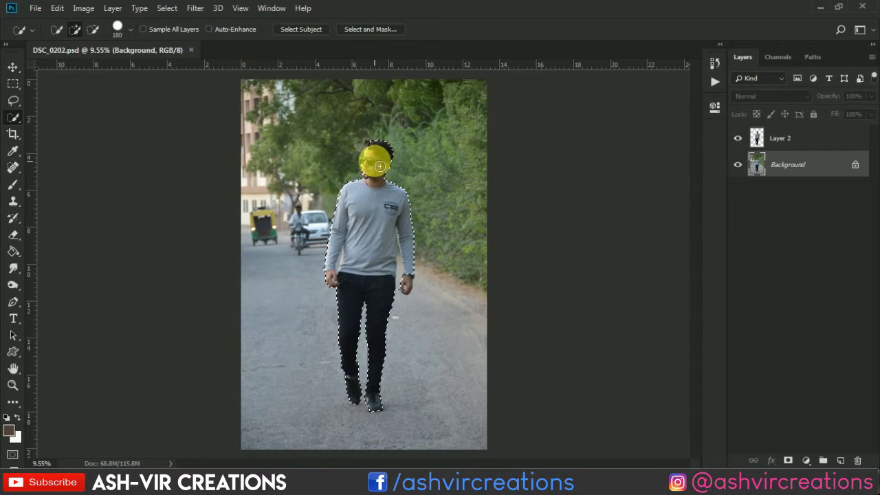
Copy the selected man onto his own layer and hide the original Background.
right_click(365, 303)
click(422, 160)
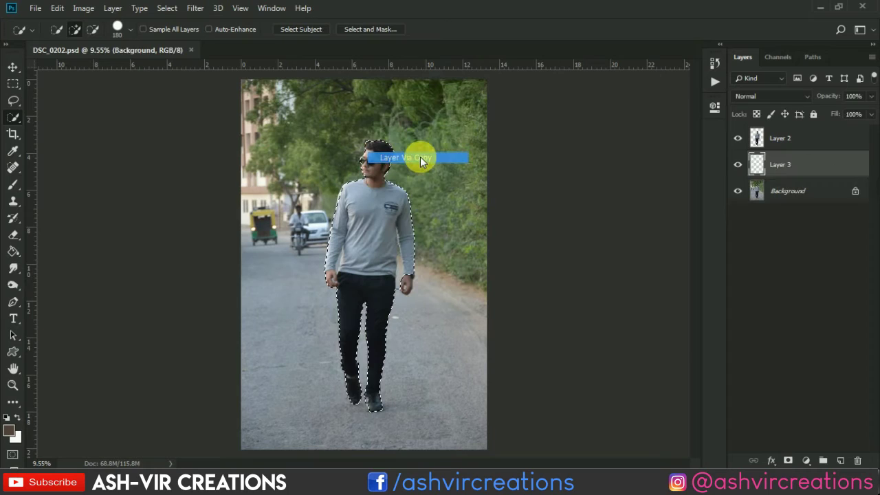
click(734, 192)
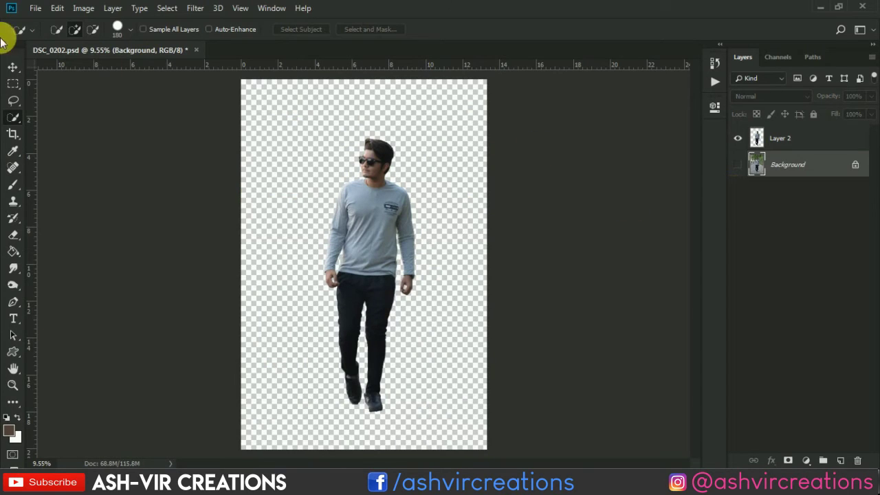
click(10, 67)
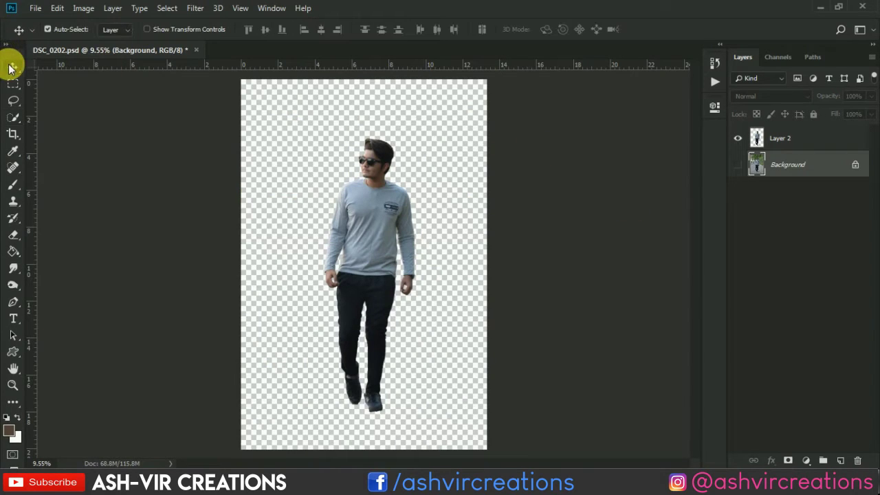
Open the adventure-bali-daylight-930899 photo.
click(35, 10)
click(45, 35)
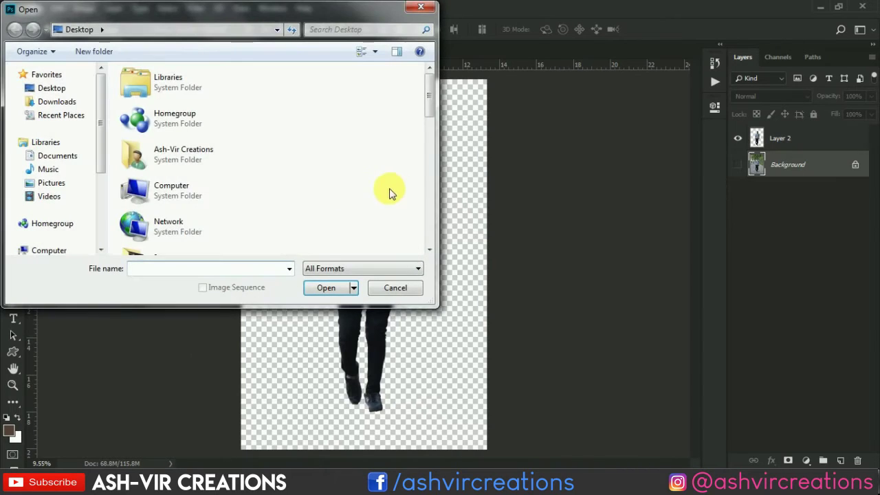
scroll(389, 193, down, 5)
scroll(393, 191, down, 5)
scroll(393, 191, down, 3)
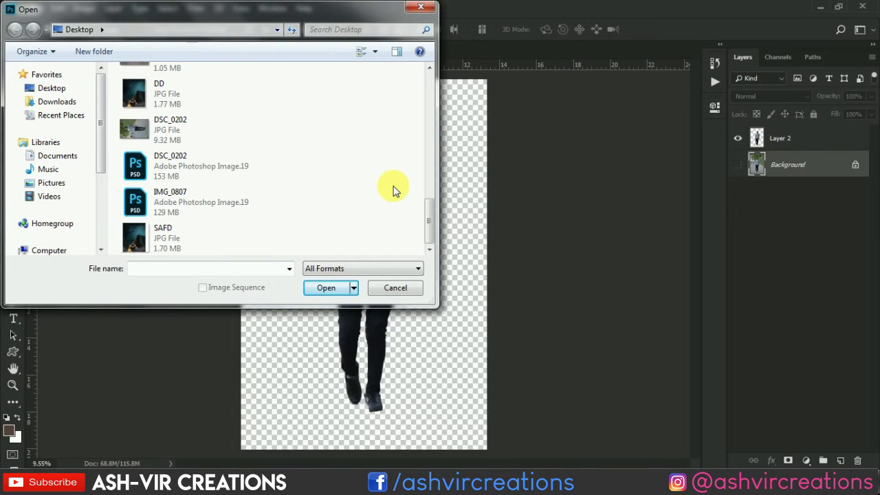
scroll(275, 206, up, 3)
scroll(261, 197, up, 3)
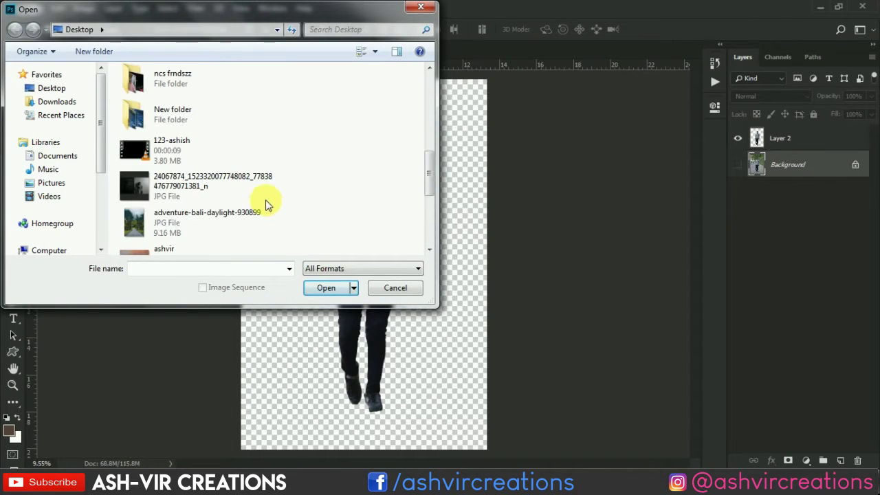
double_click(192, 217)
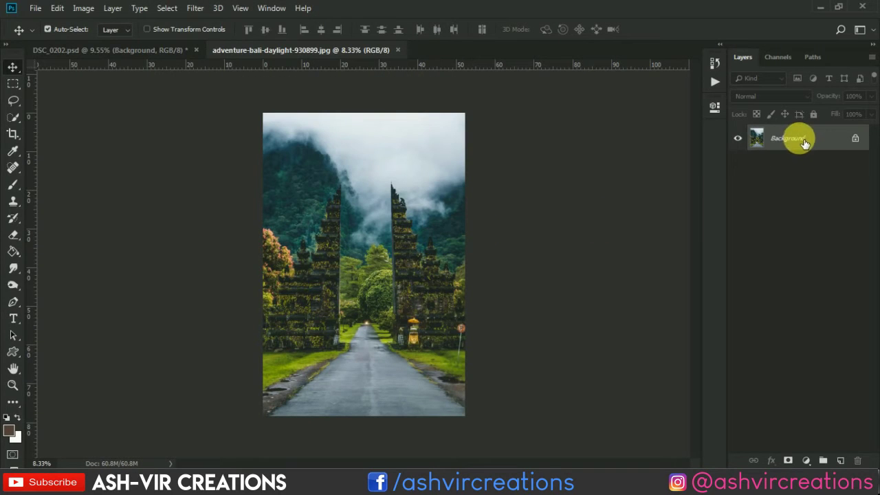
Unlock the Bali photo's Background as Layer 0 and drag it into the man's document.
double_click(797, 139)
click(548, 135)
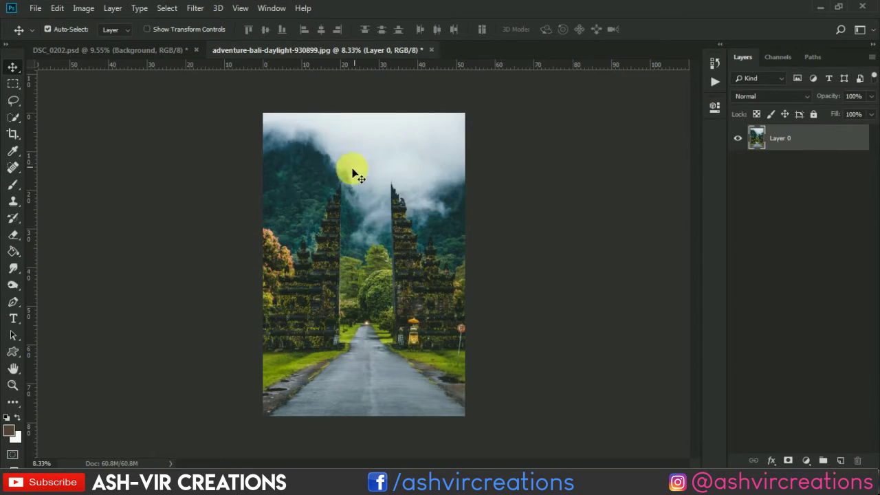
mouse_move(353, 173)
mouse_down()
mouse_move(325, 124)
mouse_move(346, 224)
mouse_up()
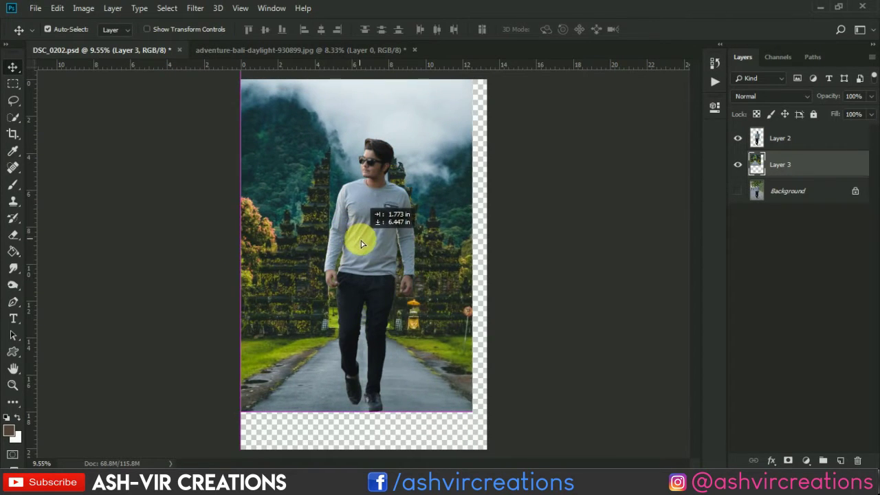
Free-transform the temple photo, enlarging it proportionally and shifting it right.
drag(346, 224, 360, 248)
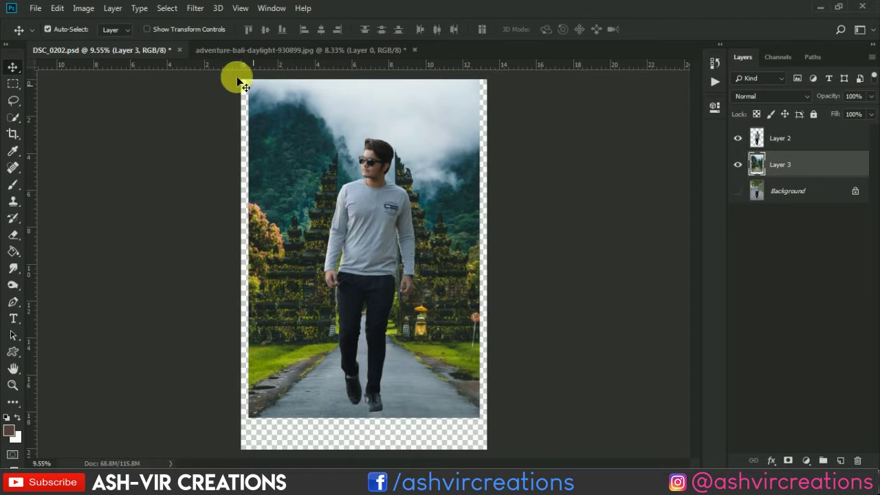
click(57, 8)
click(124, 217)
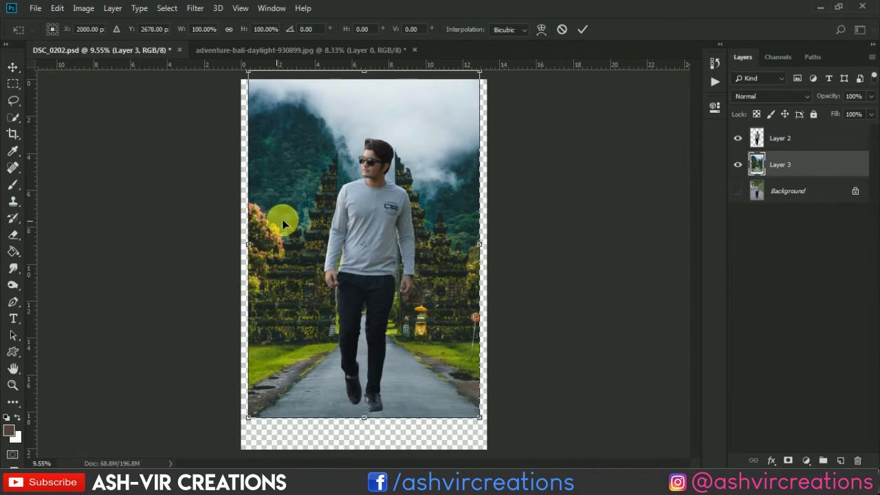
scroll(283, 224, down, 3)
drag(303, 157, 228, 73)
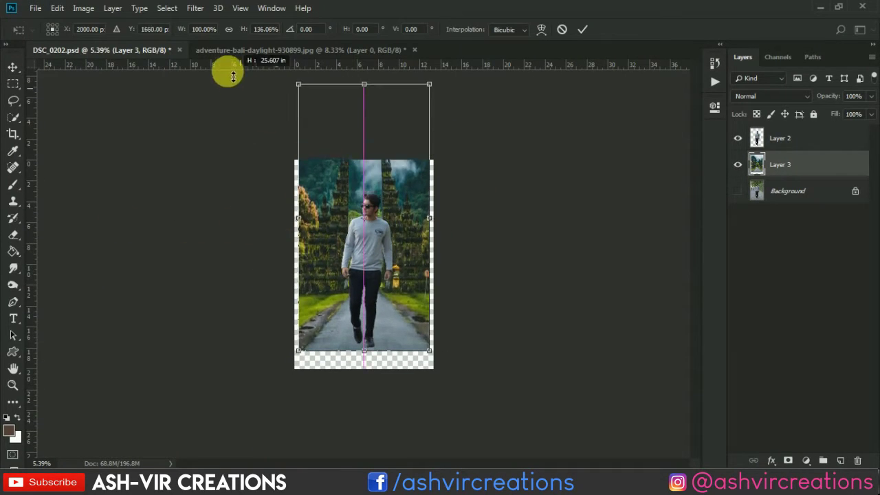
key(ctrl+z)
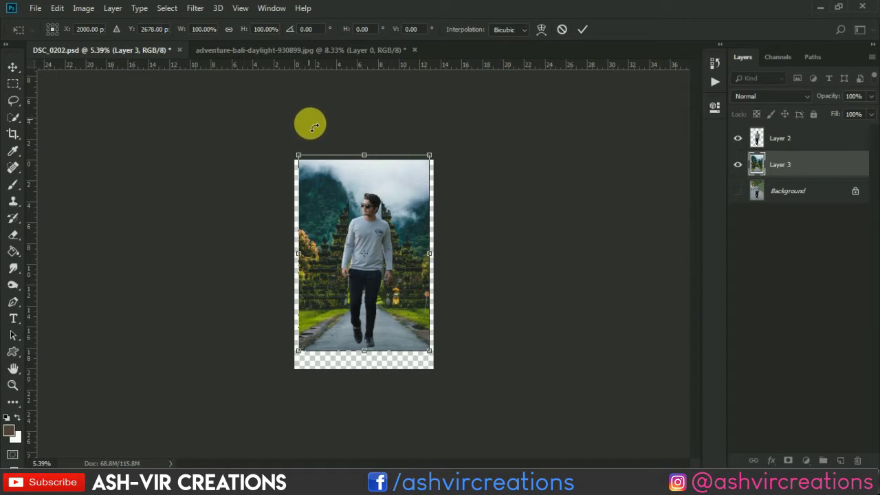
drag(296, 153, 234, 64)
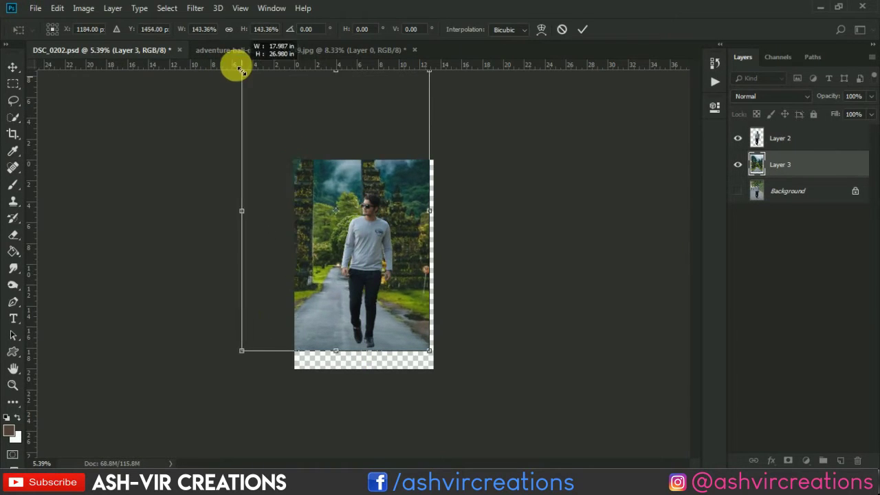
mouse_move(367, 177)
mouse_down()
mouse_move(408, 171)
mouse_move(408, 183)
mouse_up()
Enlarge the temple photo further, centre its gates behind the man, and apply the transform.
key(ctrl+minus)
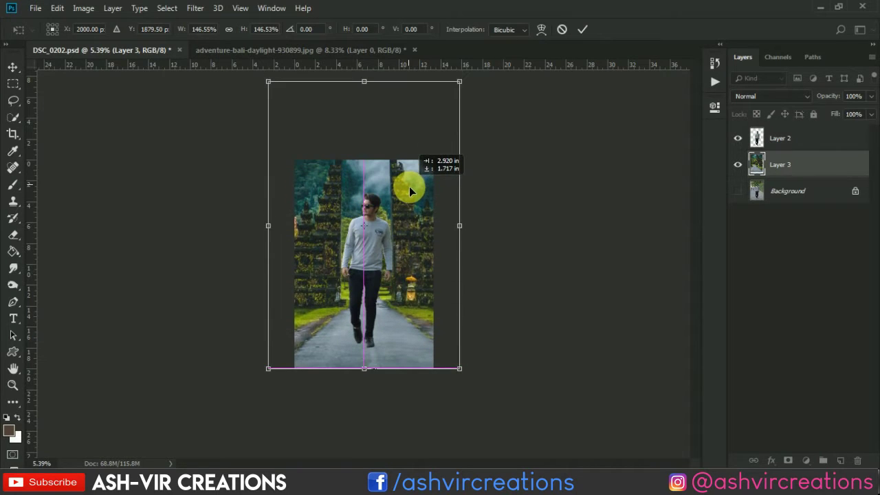
drag(294, 127, 270, 92)
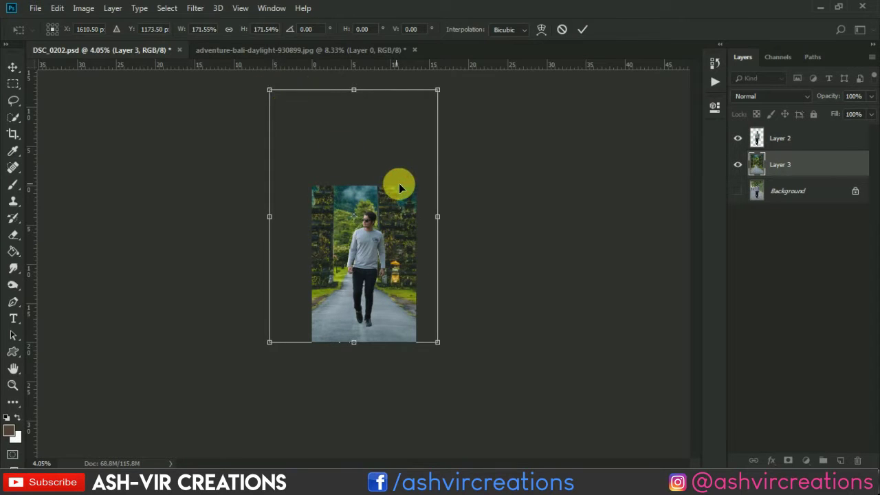
drag(399, 187, 403, 188)
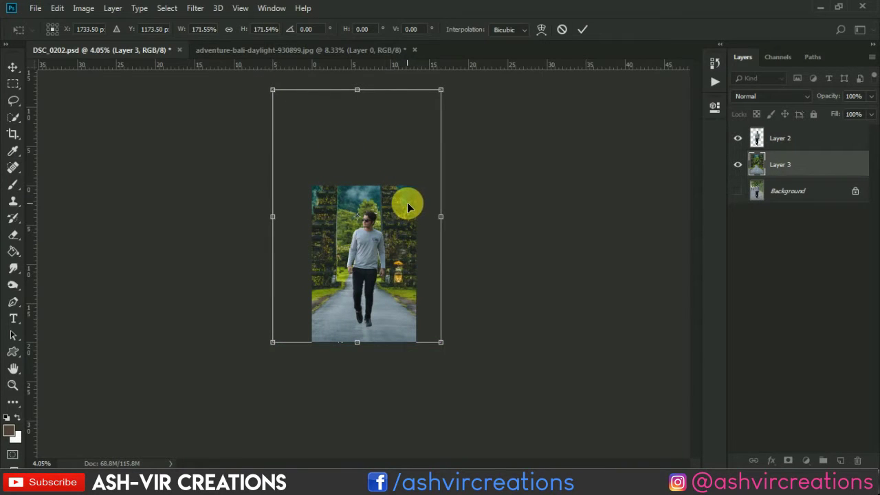
scroll(397, 231, up, 5)
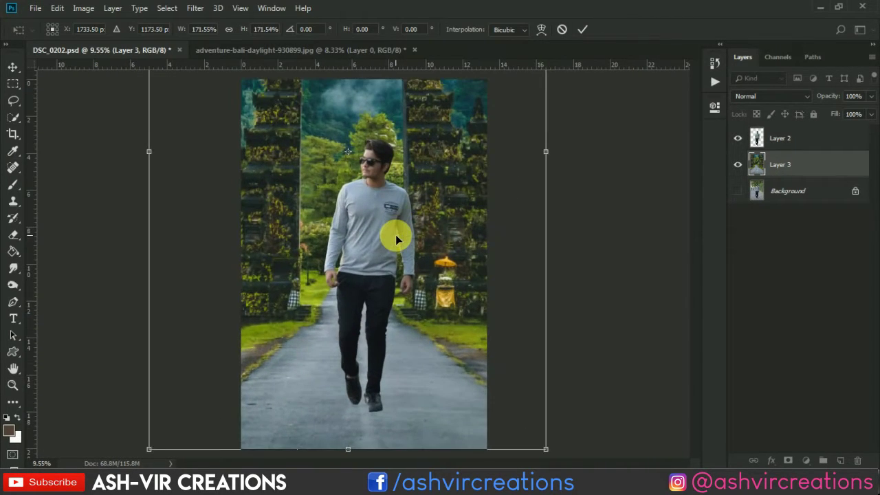
scroll(406, 243, down, 5)
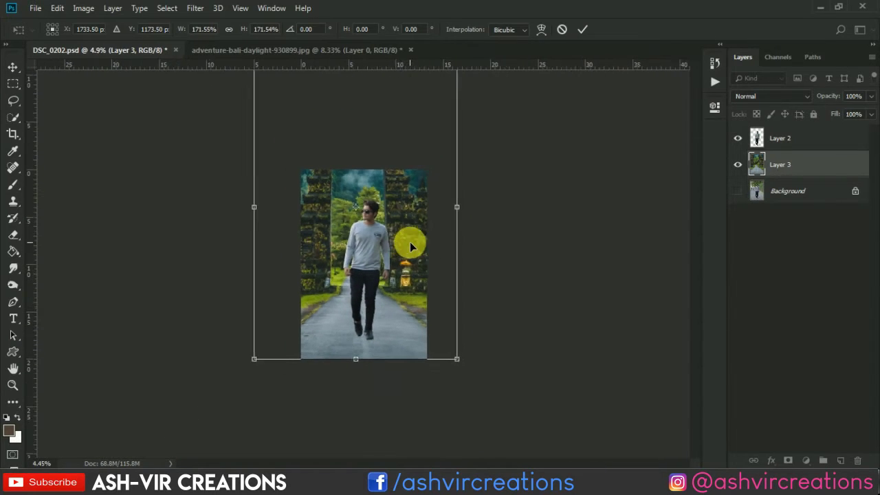
drag(406, 250, 406, 235)
scroll(405, 235, down, 3)
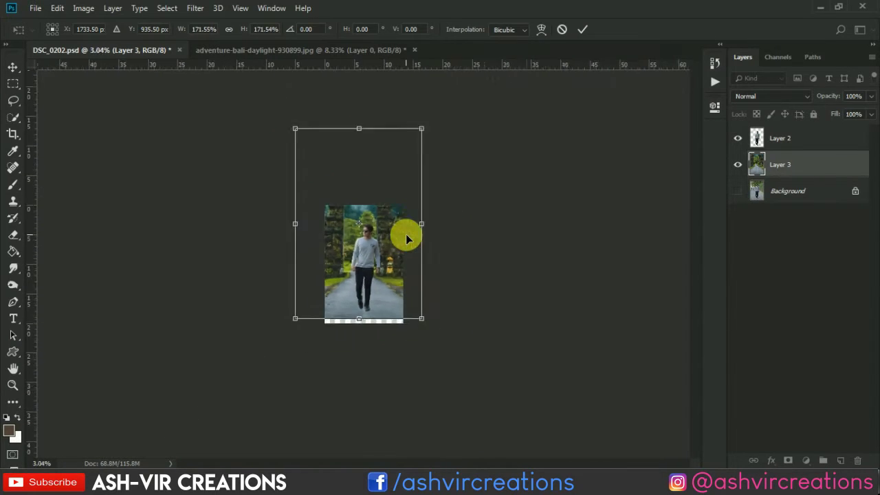
mouse_move(307, 152)
mouse_down()
mouse_move(281, 132)
mouse_move(306, 151)
mouse_up()
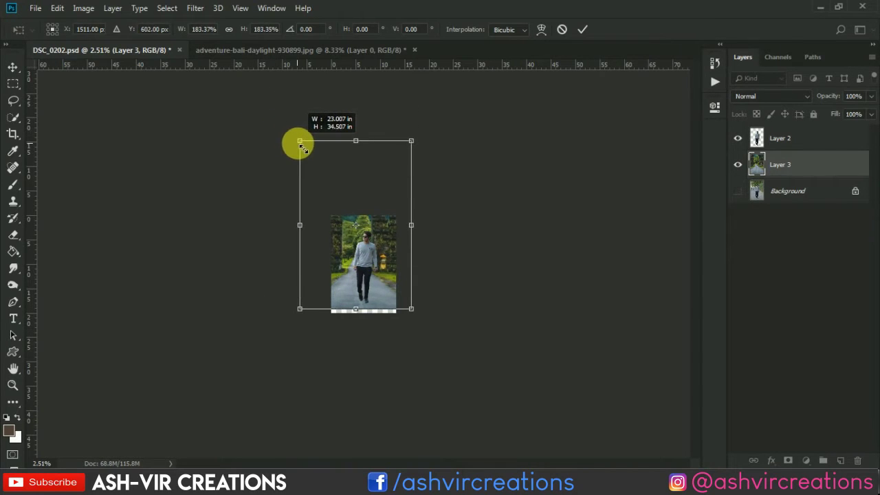
scroll(376, 211, up, 3)
drag(376, 211, 396, 227)
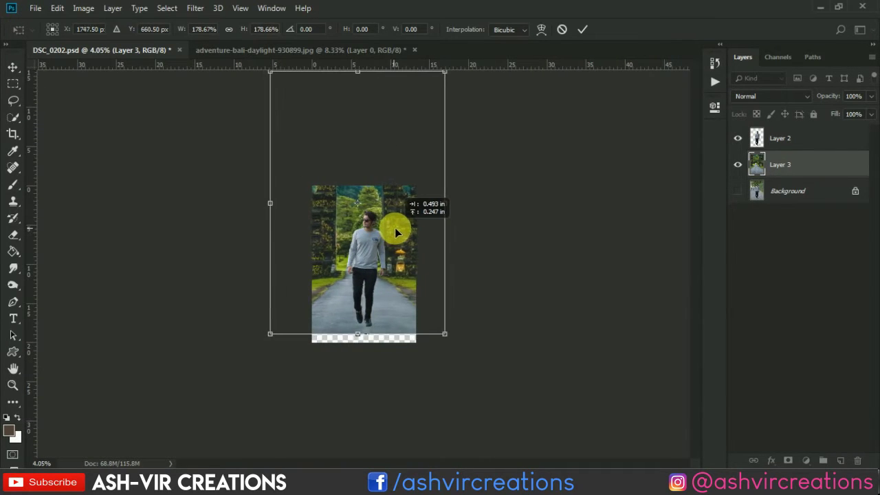
key(Return)
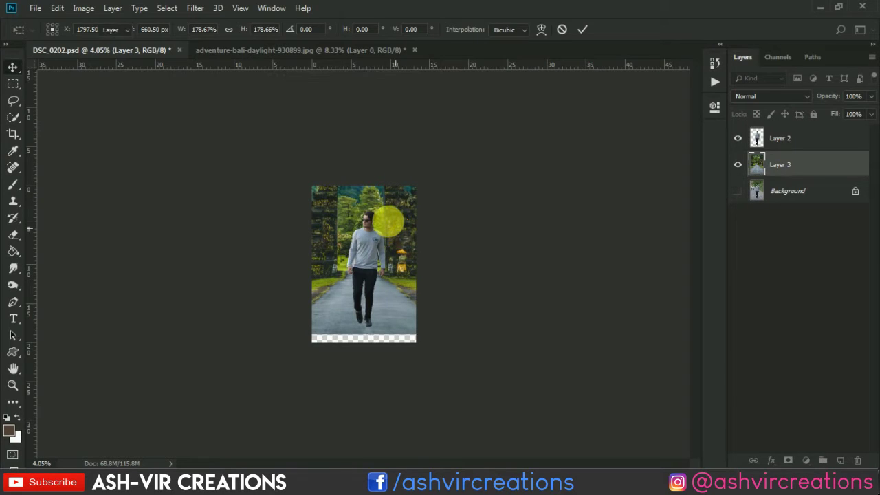
scroll(388, 221, up, 1)
scroll(388, 219, up, 1)
Drag the Bali temple-gate layer down until its gates and road fill the canvas.
scroll(388, 217, up, 1)
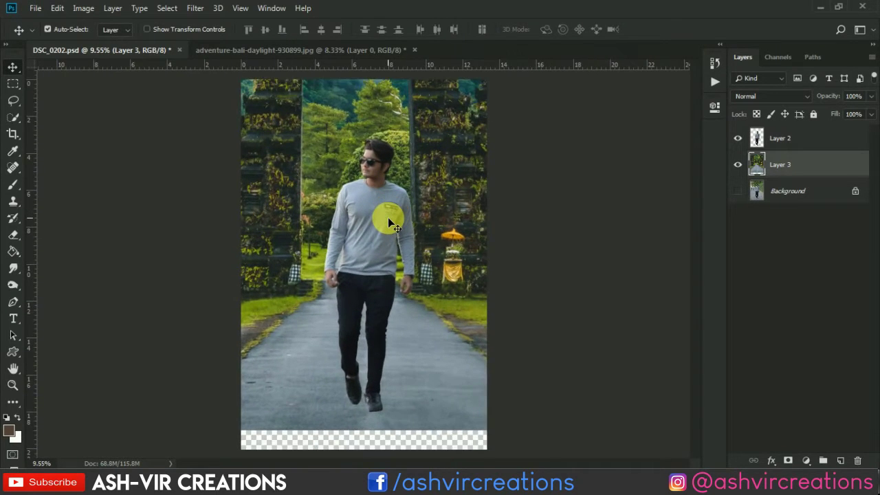
scroll(387, 218, up, 2)
scroll(388, 217, down, 1)
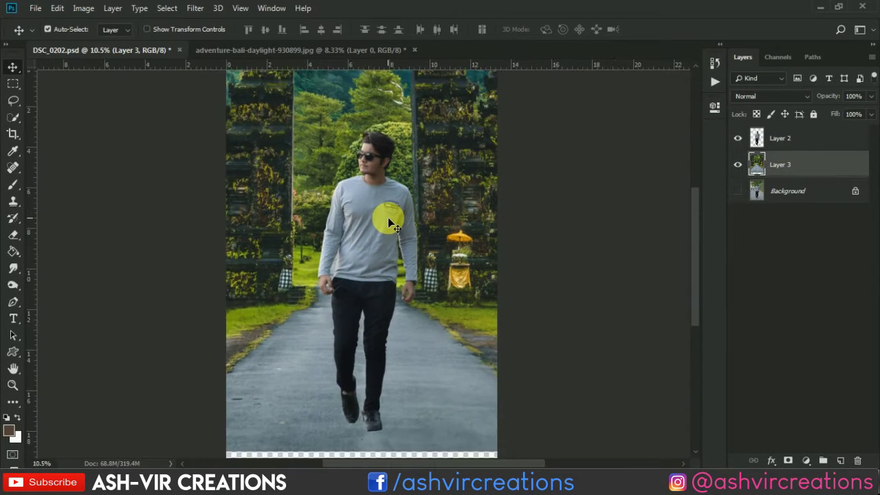
scroll(391, 218, down, 1)
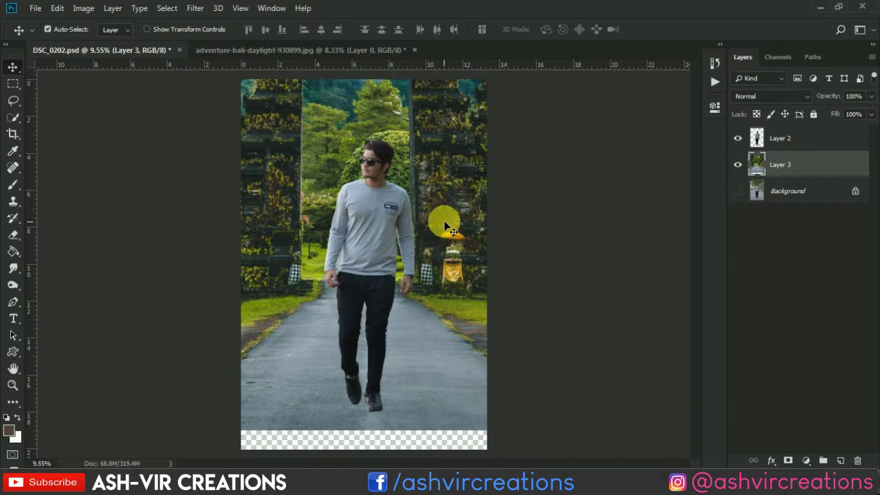
drag(447, 191, 454, 196)
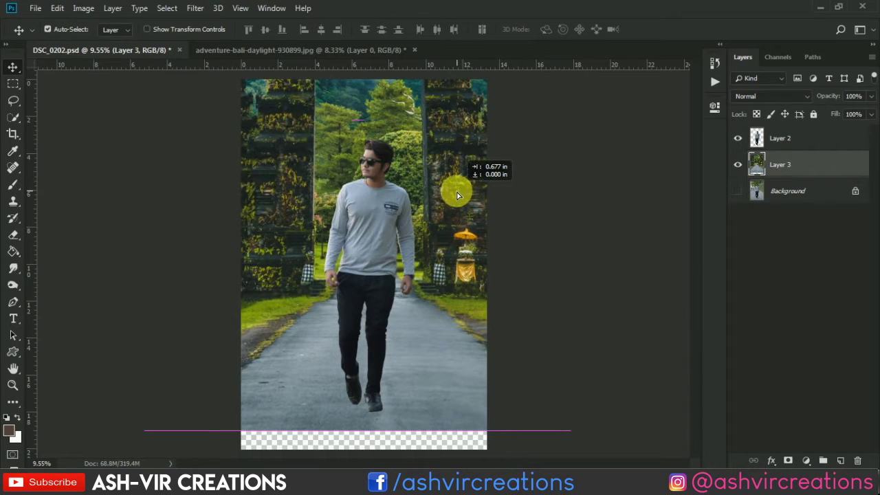
drag(454, 195, 455, 211)
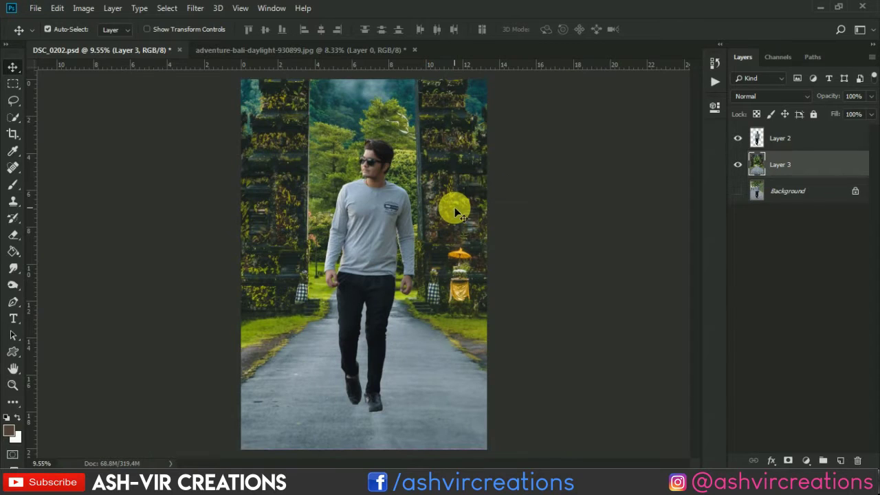
Convert the original photo to Layer 0, duplicate it, and place the copy above the Bali layer.
double_click(790, 195)
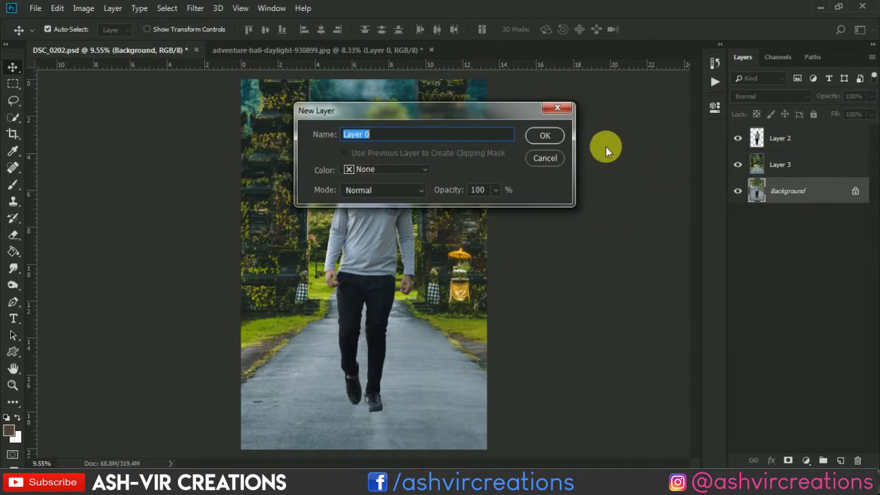
click(544, 135)
right_click(790, 190)
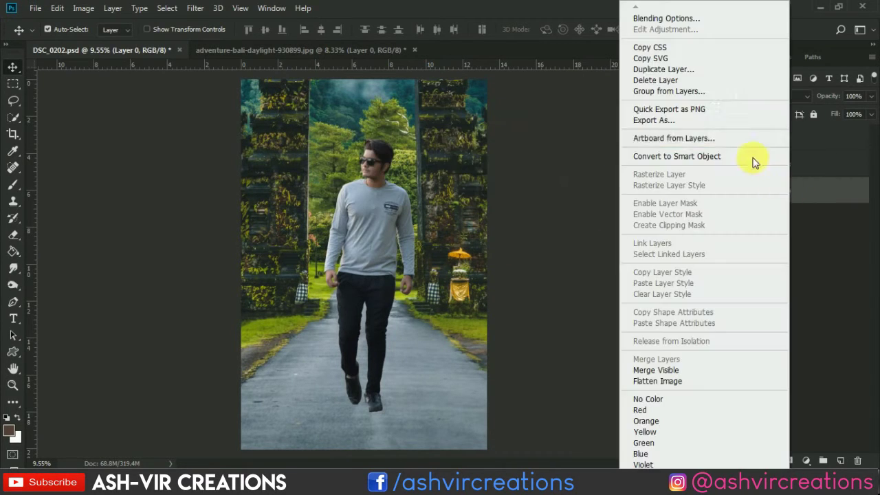
click(686, 71)
click(571, 122)
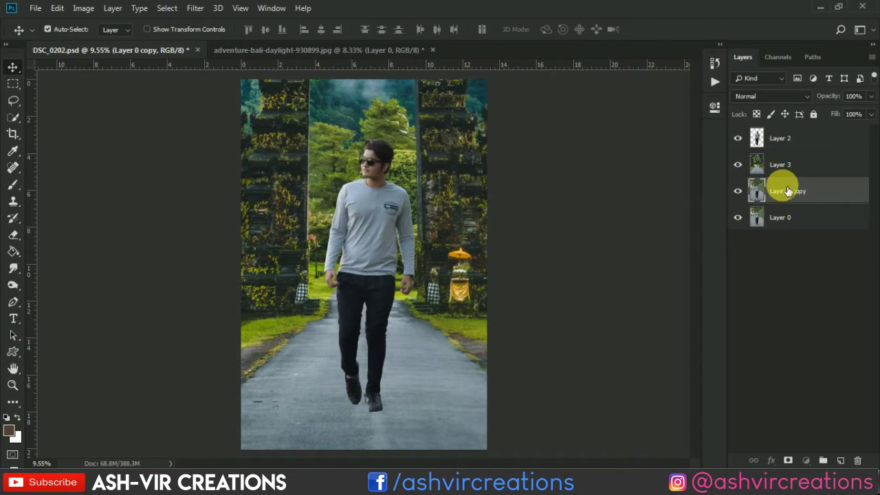
drag(781, 187, 789, 165)
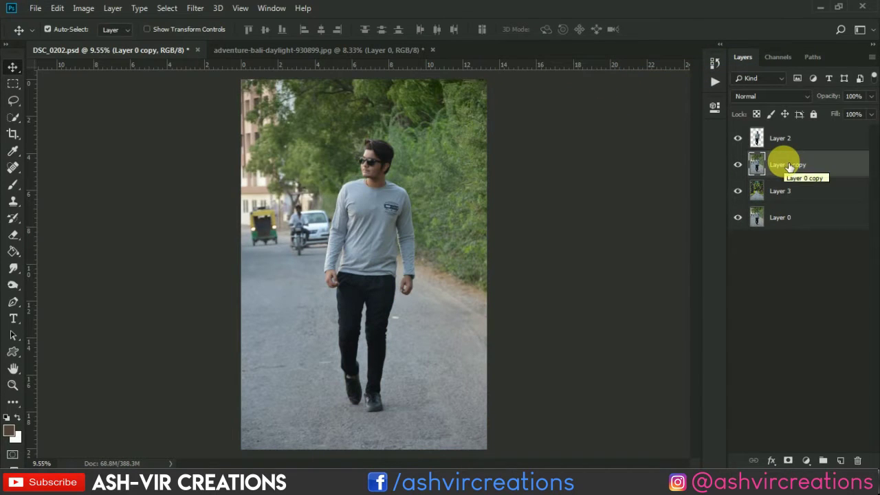
Add a mask to Layer 0 copy and paint out the right-side trees with a large brush.
click(788, 460)
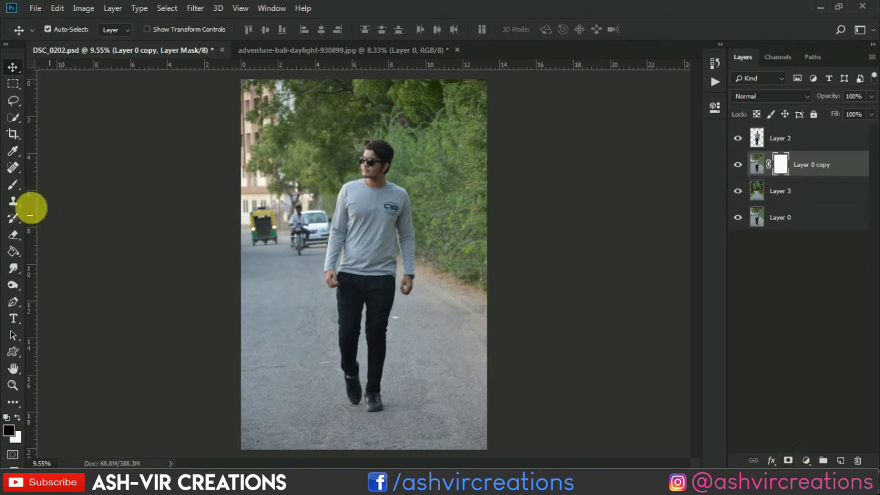
click(13, 184)
right_click(346, 234)
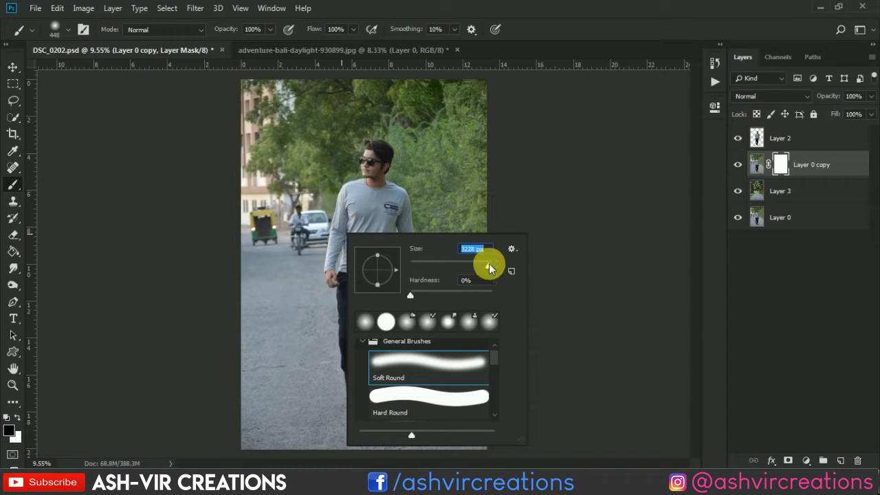
drag(488, 268, 494, 268)
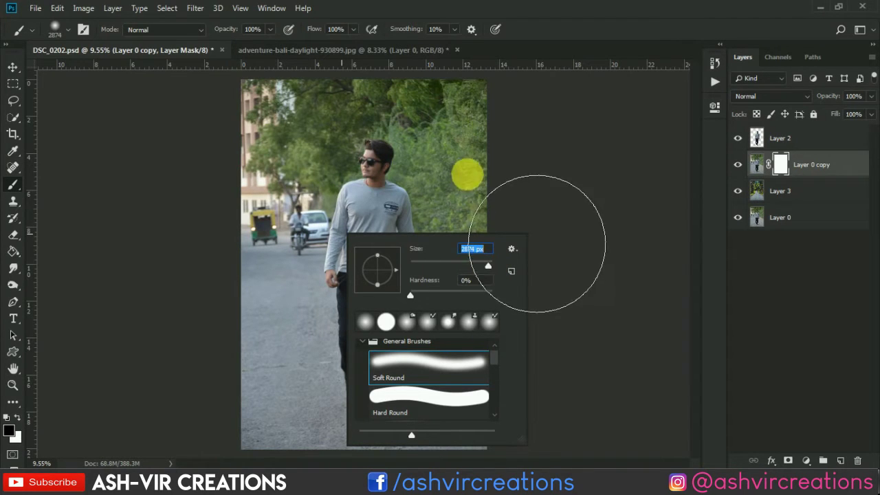
click(506, 216)
mouse_move(471, 216)
mouse_down()
mouse_move(515, 257)
mouse_move(555, 395)
mouse_move(431, 240)
mouse_up()
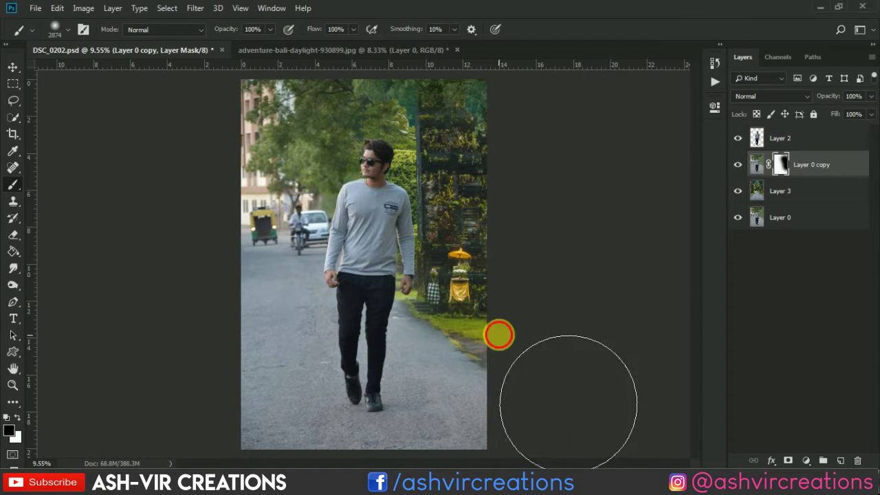
With a smaller brush, mask out the top and the left street, car and rickshaw.
right_click(361, 171)
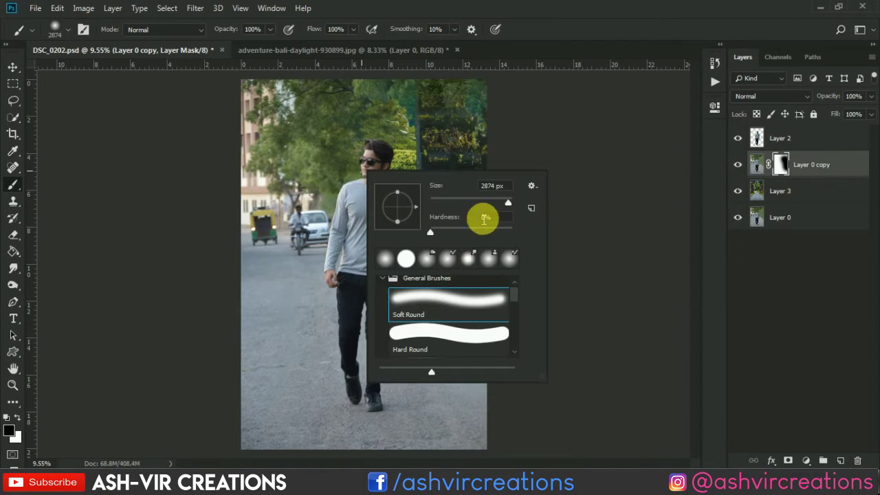
drag(508, 206, 506, 205)
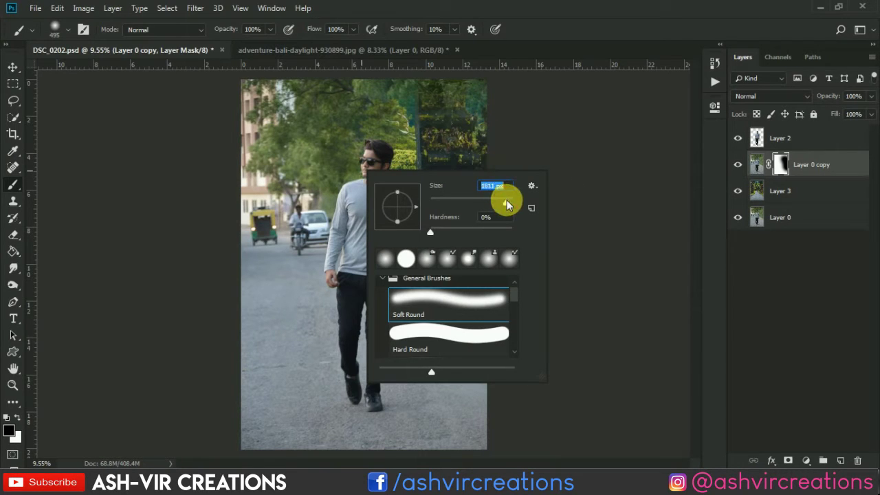
click(508, 150)
mouse_move(481, 154)
mouse_down()
mouse_move(373, 153)
mouse_move(299, 182)
mouse_move(299, 116)
mouse_up()
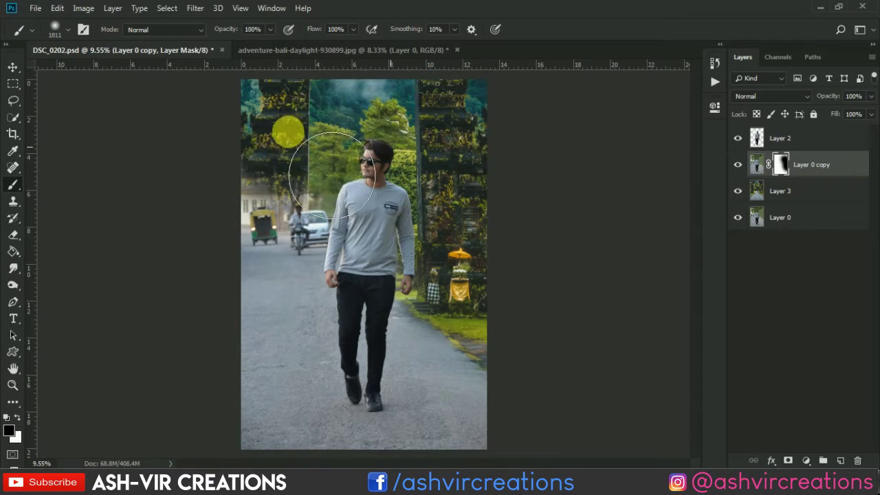
mouse_move(343, 178)
mouse_down()
mouse_move(442, 273)
mouse_move(481, 379)
mouse_move(420, 340)
mouse_move(361, 412)
mouse_move(312, 285)
mouse_move(286, 275)
mouse_move(331, 312)
mouse_move(376, 254)
mouse_move(255, 426)
mouse_move(260, 401)
mouse_move(250, 481)
mouse_move(315, 346)
mouse_move(461, 282)
mouse_up()
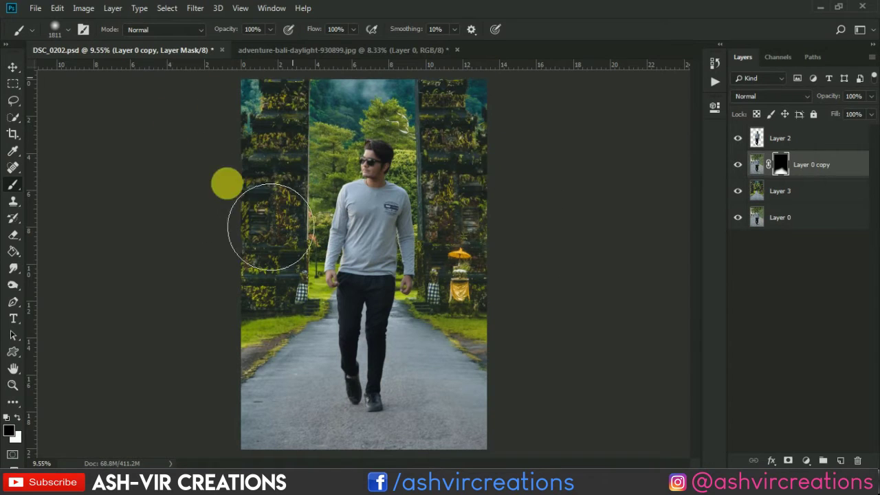
scroll(557, 236, down, 1)
scroll(556, 236, down, 1)
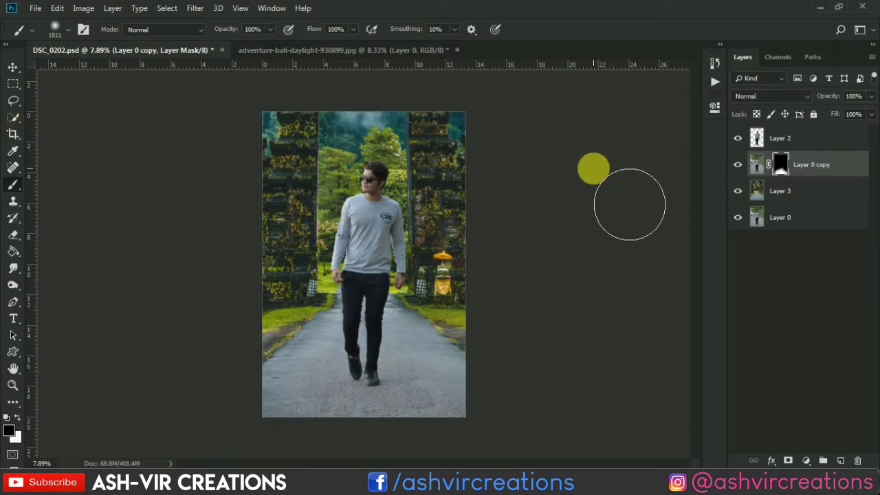
Toggle Layer 0 copy's visibility and set the Crop tool to a free Ratio.
click(740, 166)
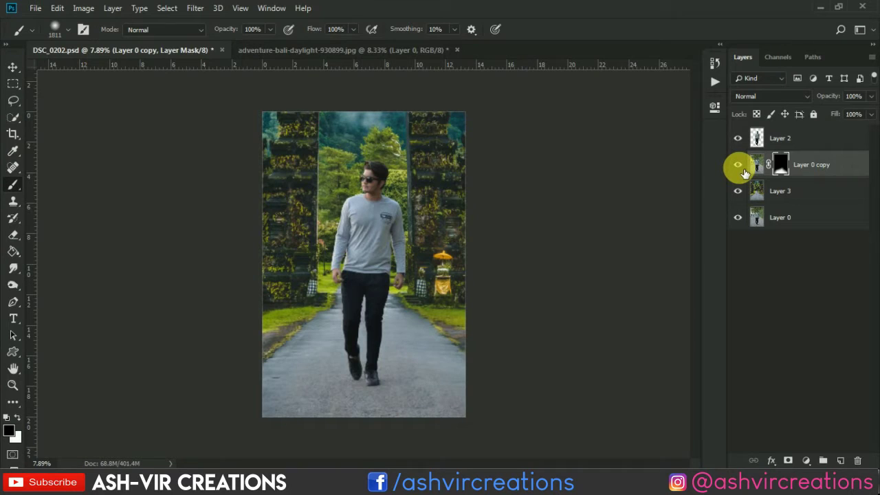
click(11, 134)
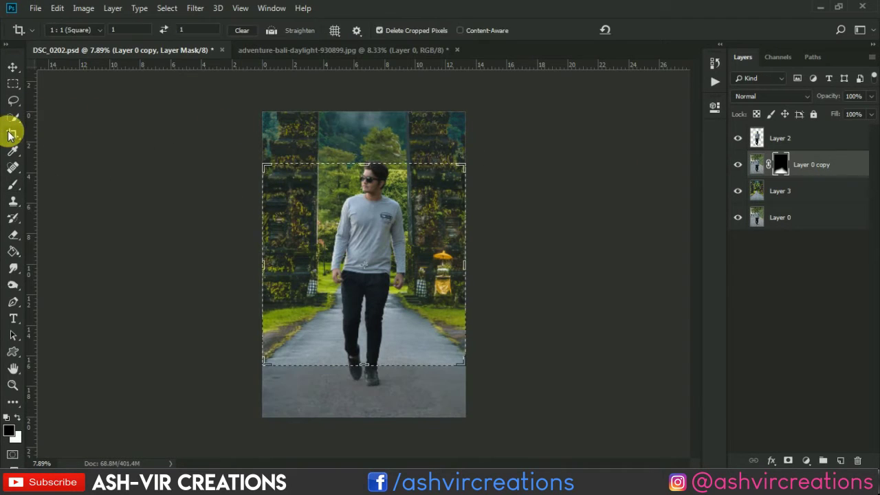
click(83, 31)
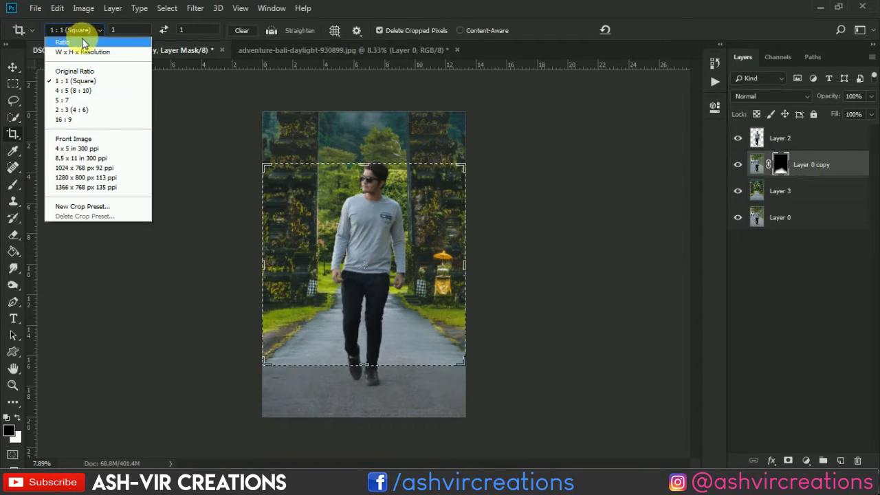
click(62, 42)
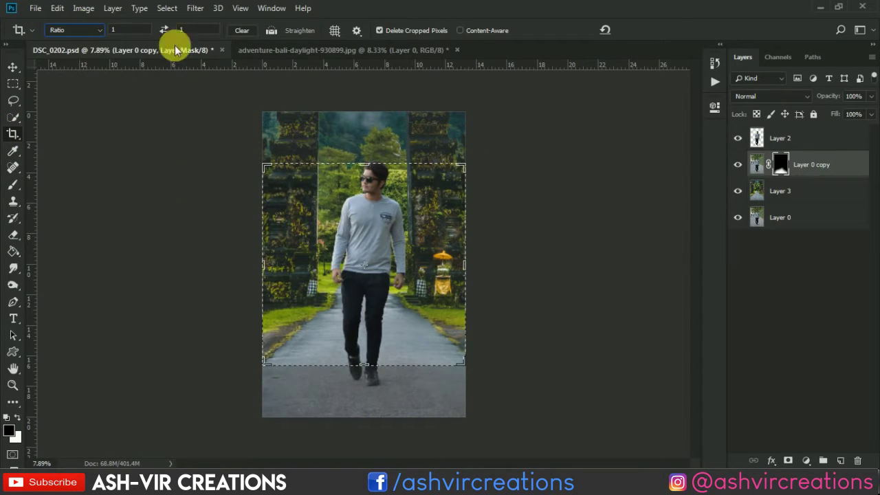
click(12, 67)
click(12, 134)
Extend the crop upward to the misty mountains and rightward, then commit it.
click(377, 195)
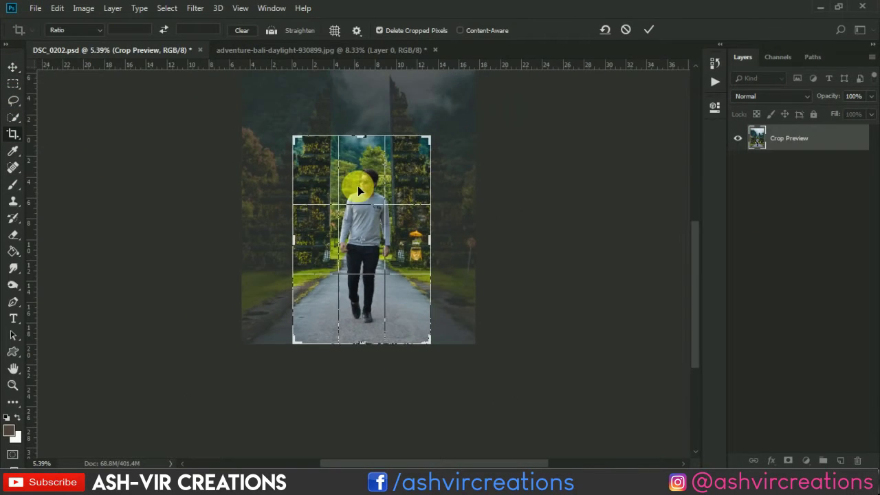
scroll(357, 187, down, 3)
drag(318, 192, 303, 145)
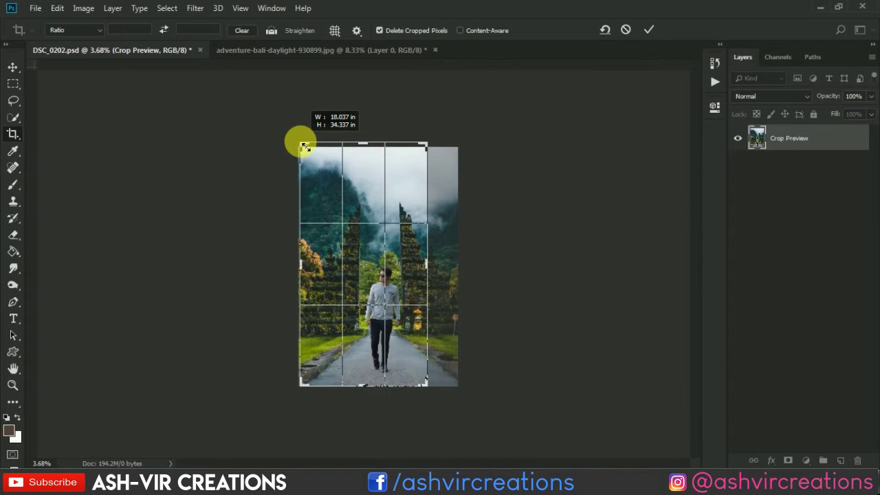
drag(304, 146, 306, 150)
drag(428, 261, 446, 265)
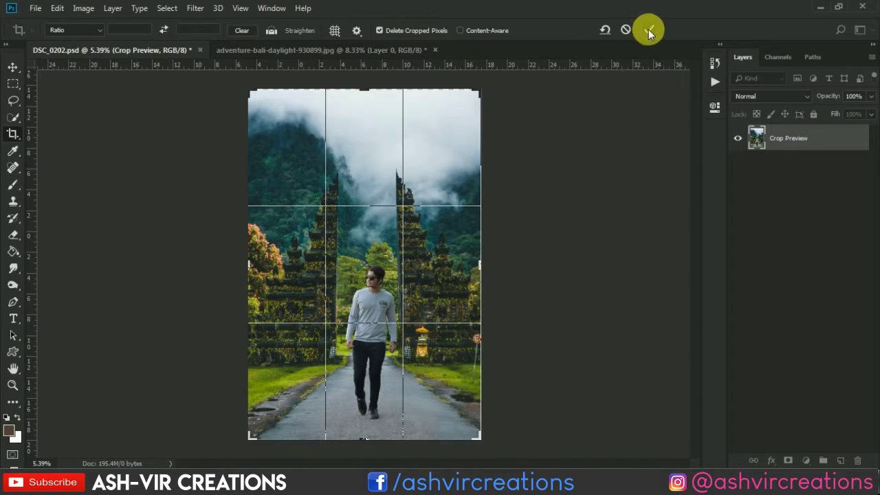
click(648, 30)
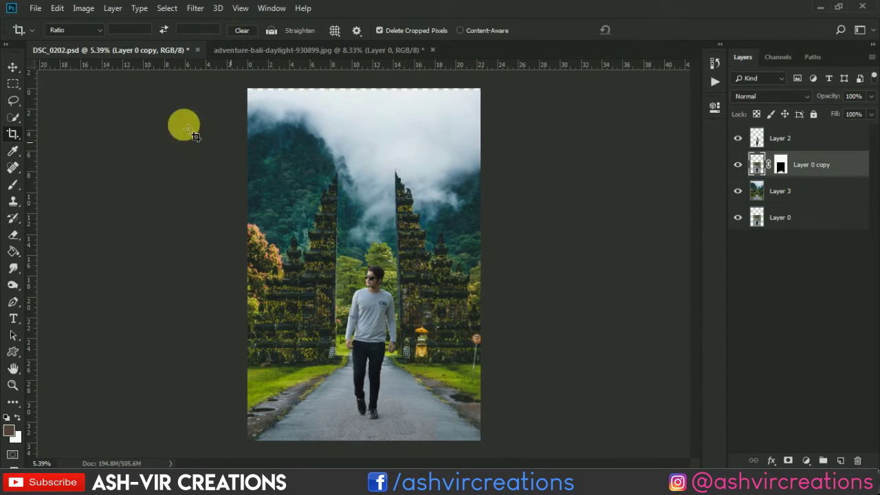
Select the Bali background Layer 3 from the canvas using the Move tool.
click(13, 67)
scroll(335, 182, down, 2)
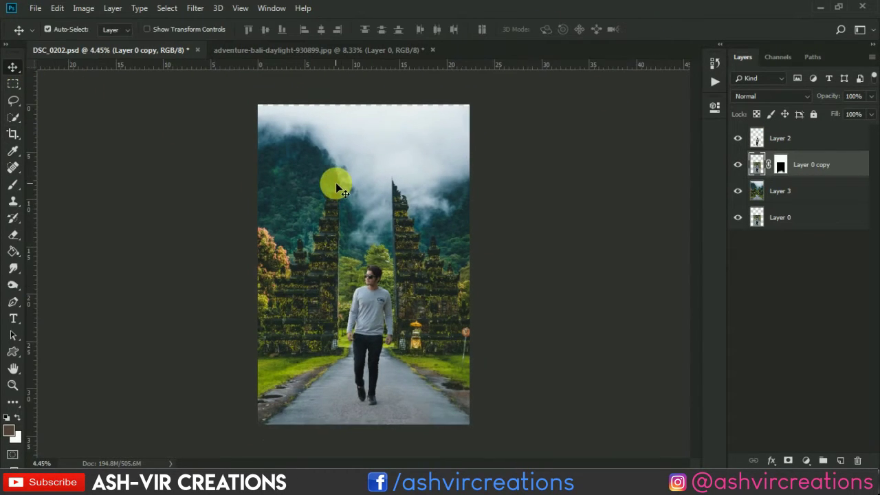
right_click(335, 182)
click(347, 187)
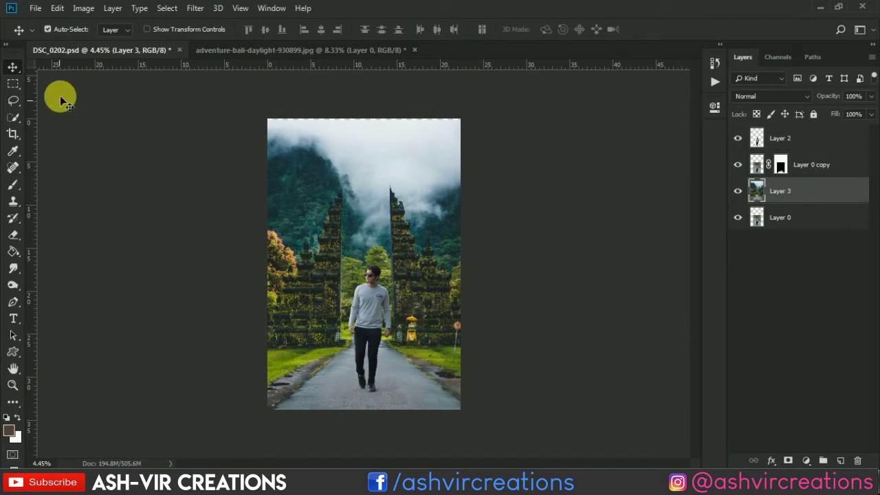
Free-transform Layer 3 to enlarge it slightly, nudge it left, and commit.
click(58, 8)
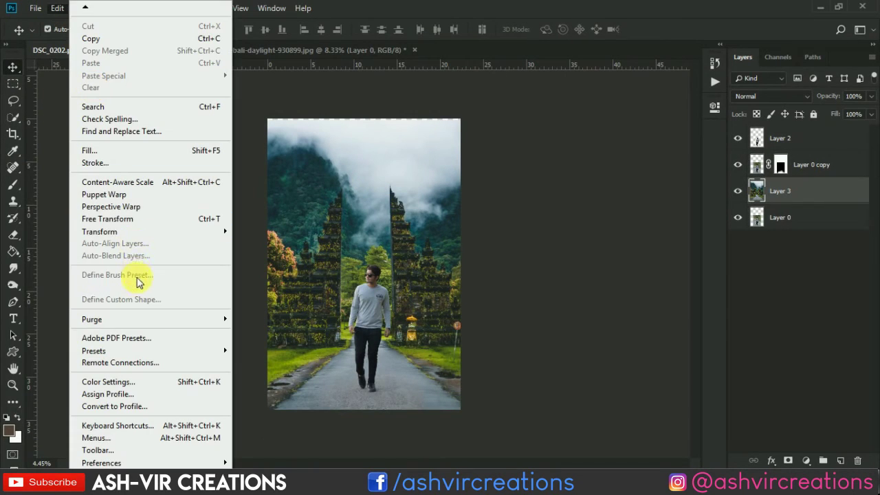
click(193, 219)
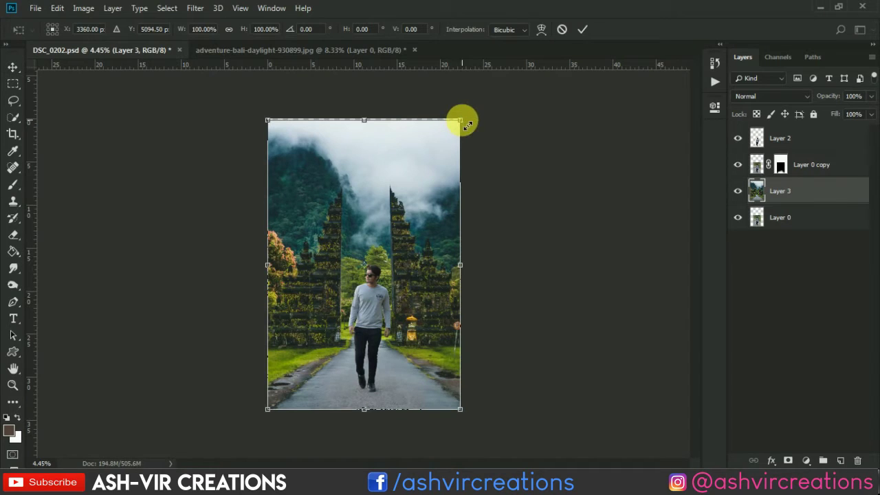
drag(468, 122, 470, 121)
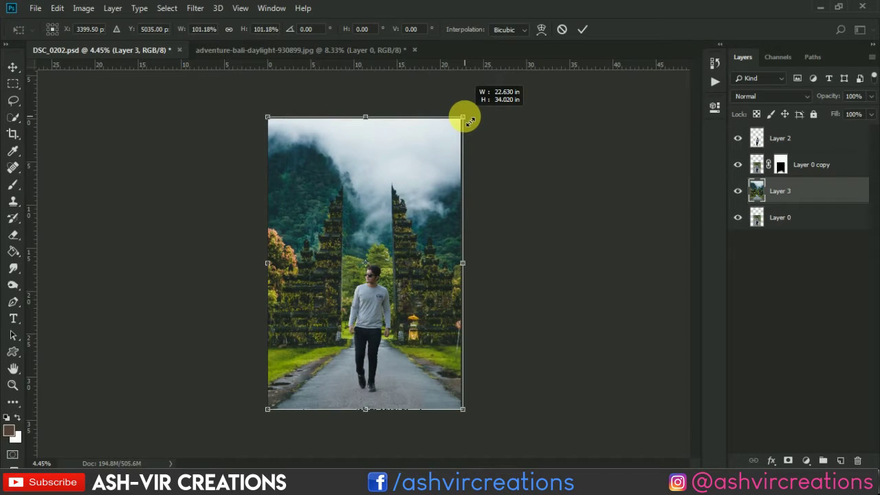
scroll(448, 197, up, 1)
scroll(448, 197, up, 1)
scroll(445, 189, down, 2)
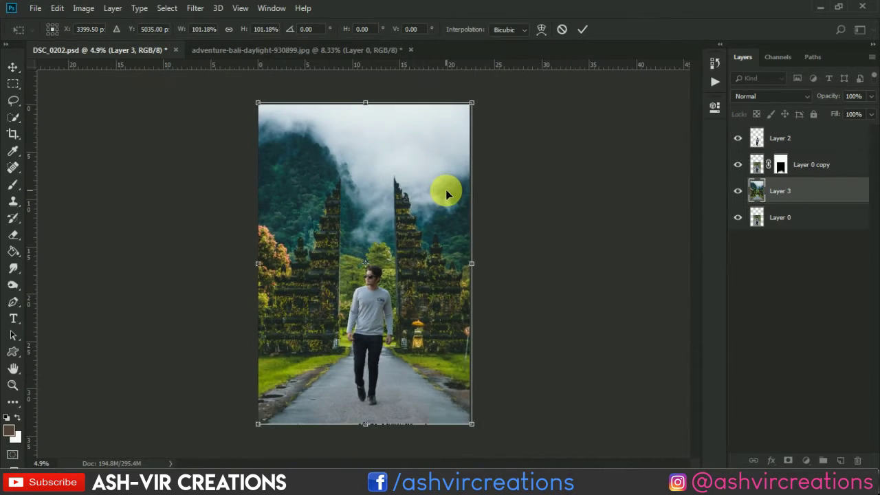
drag(446, 189, 443, 187)
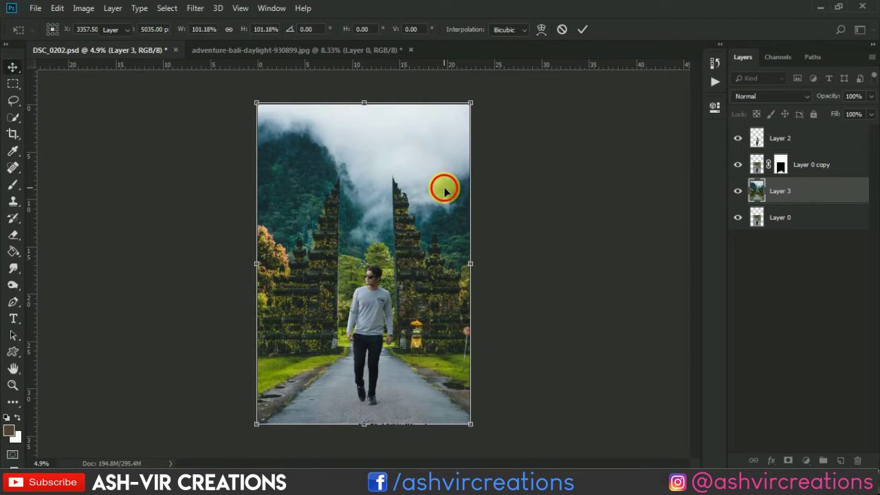
double_click(444, 190)
Select the cut-out and background layers together.
scroll(445, 190, up, 1)
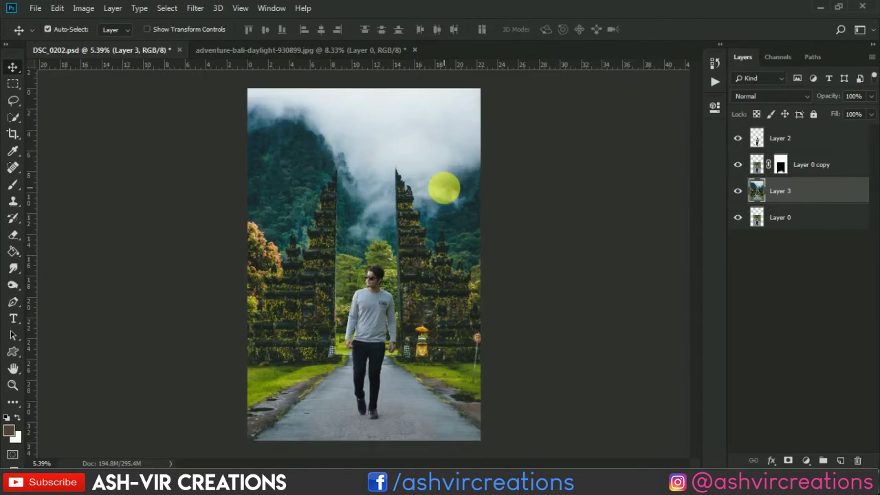
scroll(444, 190, down, 1)
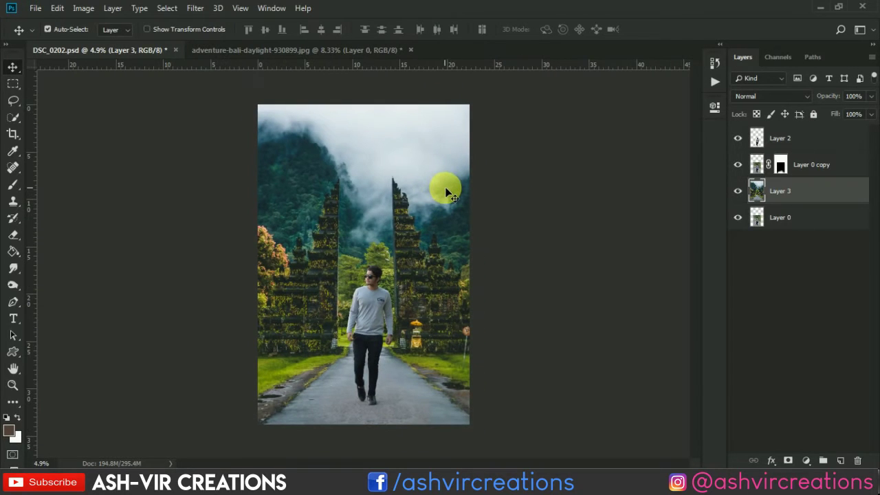
shift+click(791, 138)
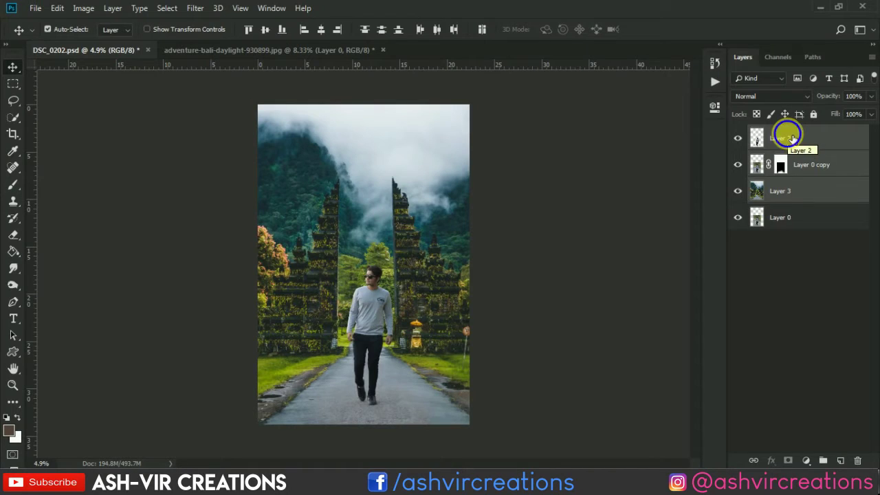
right_click(792, 138)
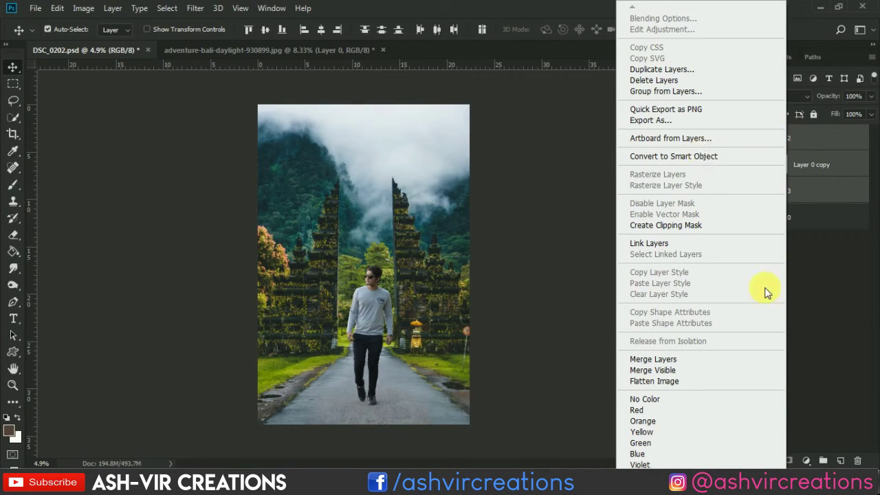
click(650, 359)
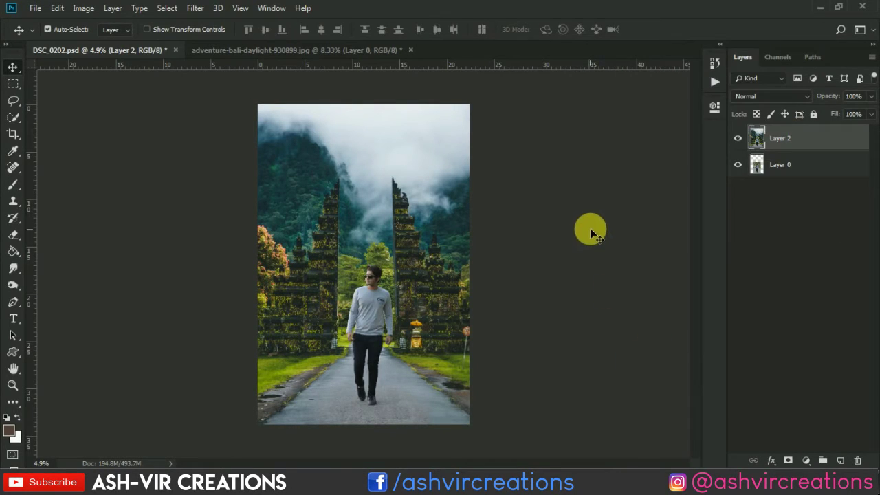
key(ctrl+0)
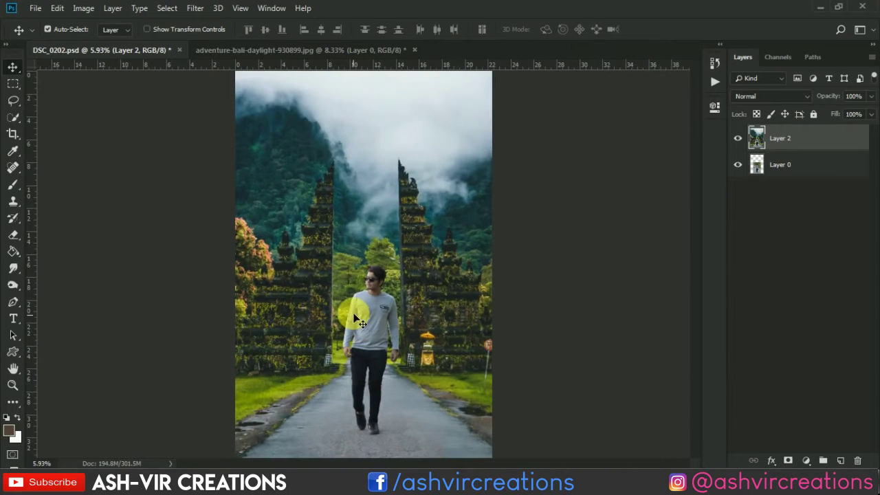
key(c)
key(Return)
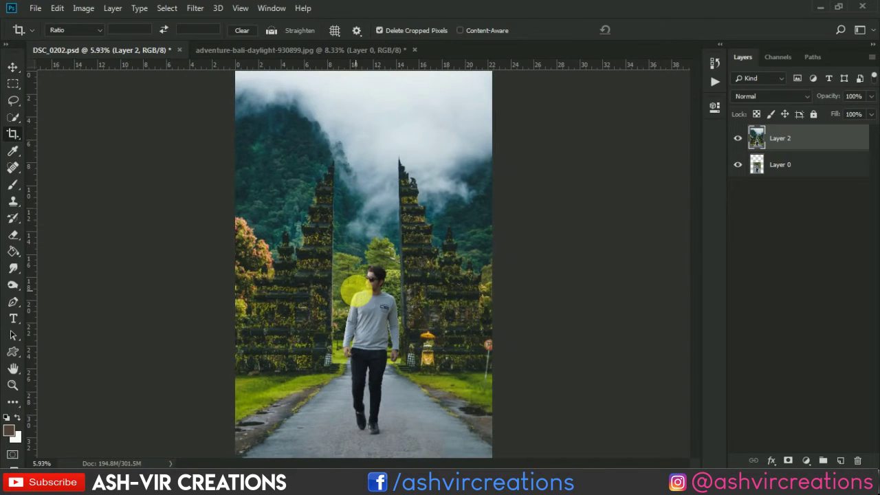
key(v)
key(ctrl+0)
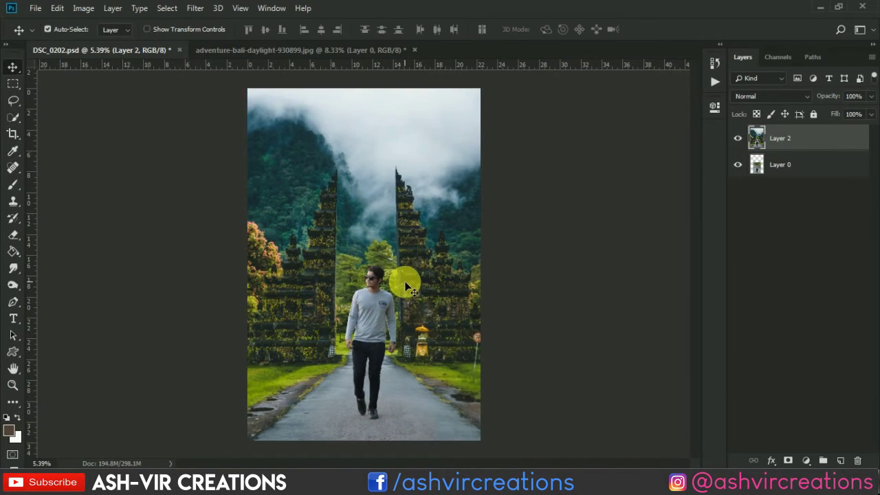
click(195, 8)
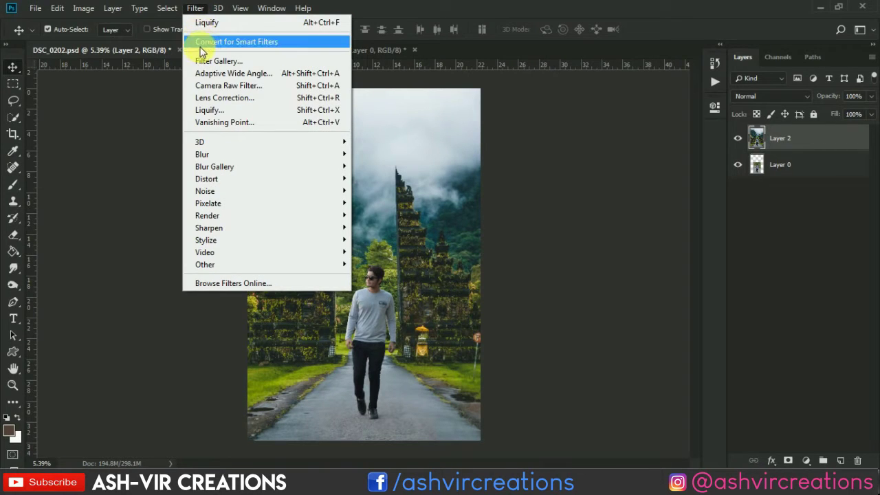
click(210, 85)
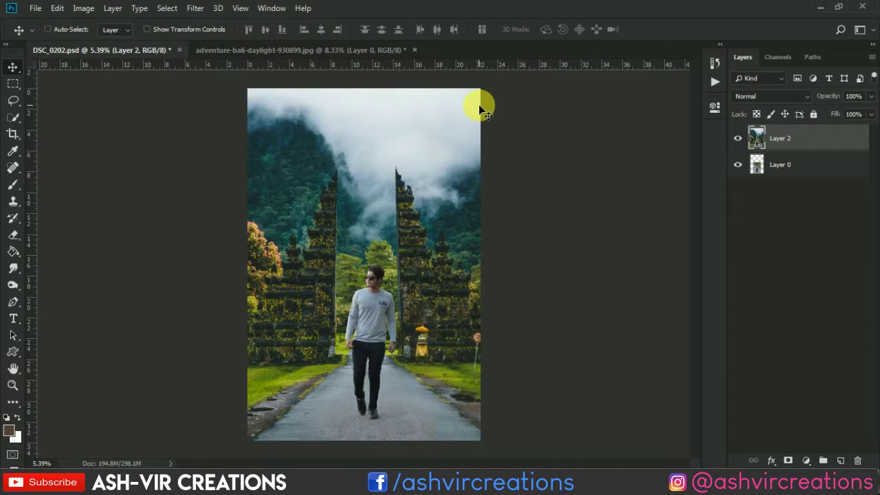
scroll(395, 257, up, 3)
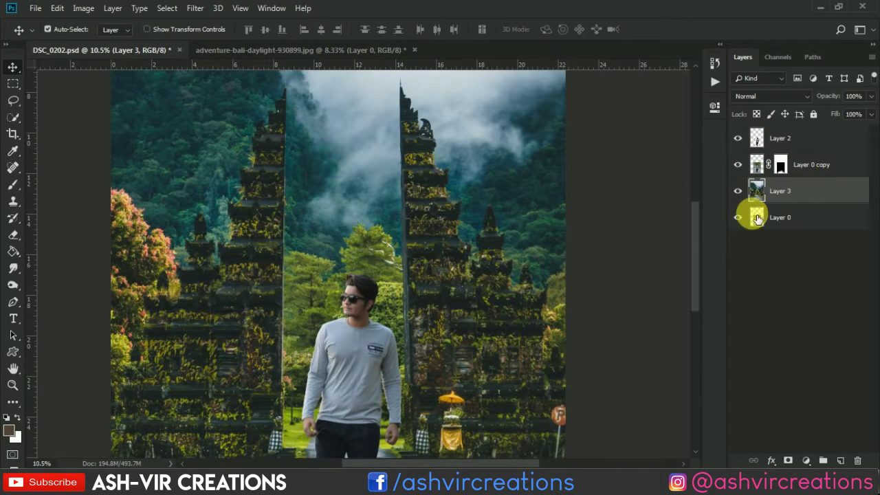
Hide the temple background layers and the original street photo layer.
drag(738, 164, 738, 190)
scroll(350, 291, up, 2)
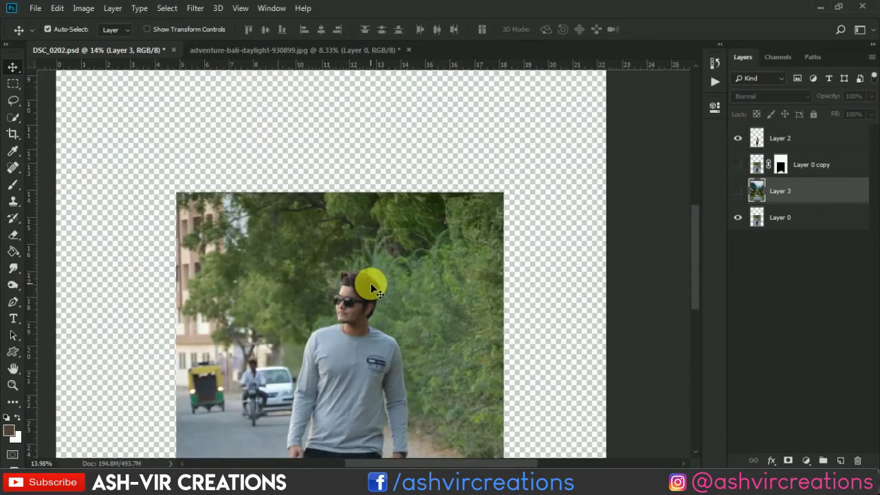
scroll(371, 283, up, 3)
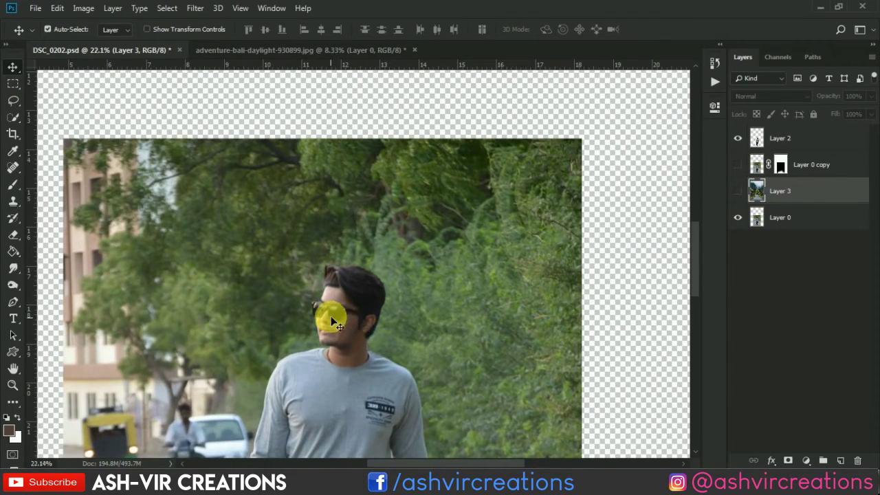
scroll(337, 312, up, 3)
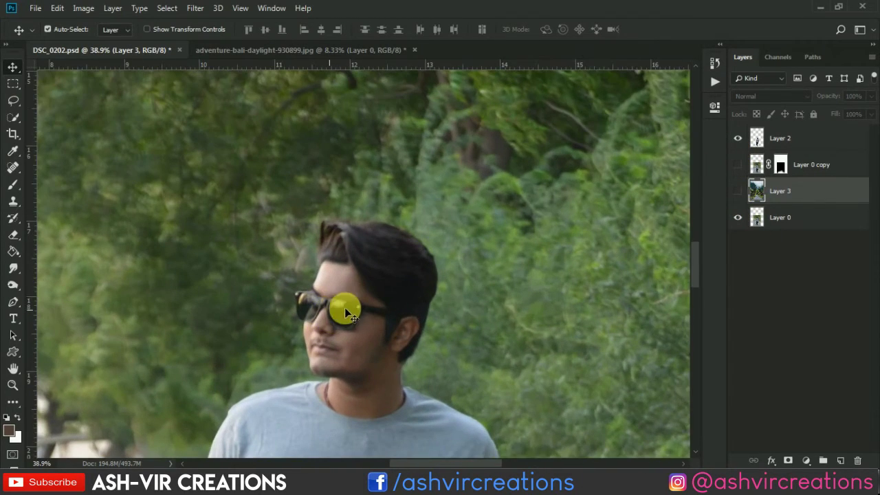
click(737, 217)
scroll(336, 233, up, 2)
scroll(333, 231, up, 1)
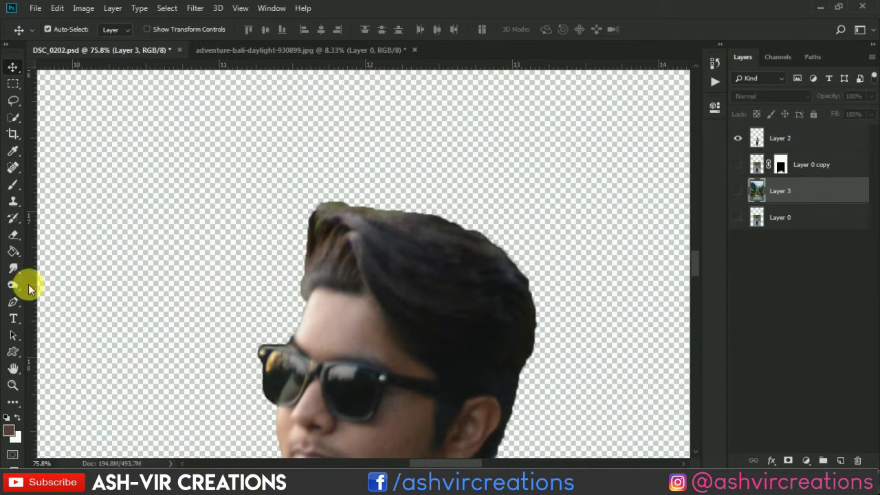
Set up the Smudge tool with a Hard Round brush on the cut-out man's Layer 2.
click(14, 268)
scroll(277, 273, up, 1)
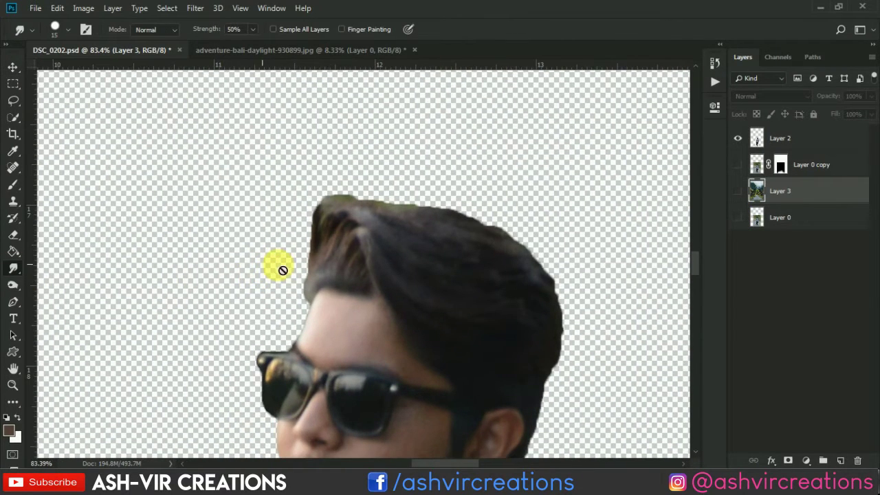
click(798, 139)
scroll(300, 268, up, 4)
right_click(300, 268)
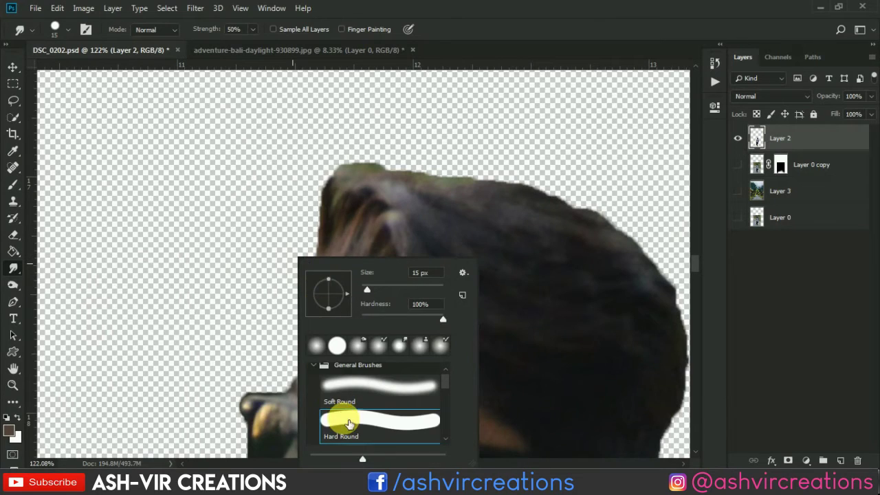
double_click(348, 423)
scroll(342, 304, up, 4)
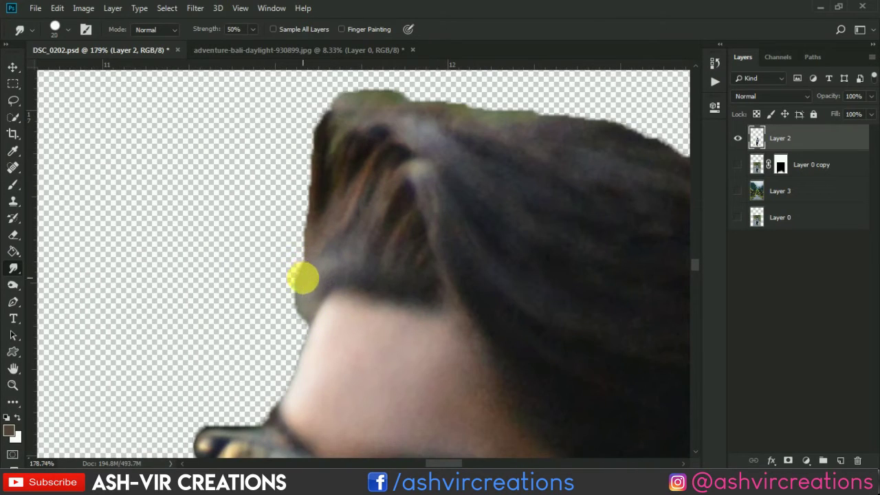
Smudge the hair edges near the cheek, top, upper right and below the ear.
mouse_move(318, 295)
mouse_down()
mouse_move(326, 277)
mouse_move(317, 252)
mouse_move(285, 231)
mouse_move(315, 309)
mouse_move(301, 184)
mouse_move(326, 221)
mouse_move(295, 151)
mouse_up()
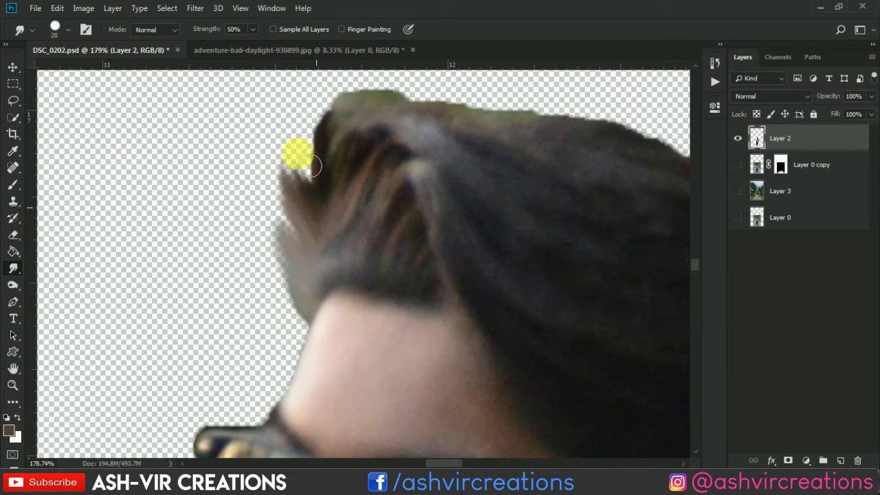
mouse_move(325, 182)
mouse_down()
mouse_move(345, 108)
mouse_move(360, 98)
mouse_move(319, 210)
mouse_move(320, 196)
mouse_move(286, 221)
mouse_move(307, 183)
mouse_move(316, 97)
mouse_move(345, 135)
mouse_move(457, 103)
mouse_move(522, 115)
mouse_move(519, 127)
mouse_move(560, 128)
mouse_move(409, 168)
mouse_up()
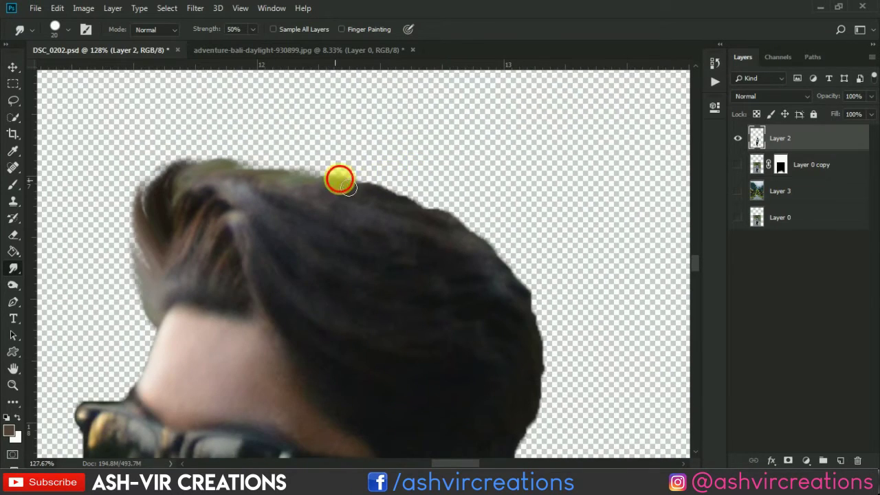
mouse_move(339, 180)
mouse_down()
mouse_move(397, 193)
mouse_move(494, 235)
mouse_move(518, 271)
mouse_move(486, 259)
mouse_move(555, 318)
mouse_move(515, 182)
mouse_move(476, 173)
mouse_move(506, 229)
mouse_move(498, 219)
mouse_move(498, 341)
mouse_move(488, 299)
mouse_move(474, 304)
mouse_move(472, 372)
mouse_up()
drag(495, 338, 487, 229)
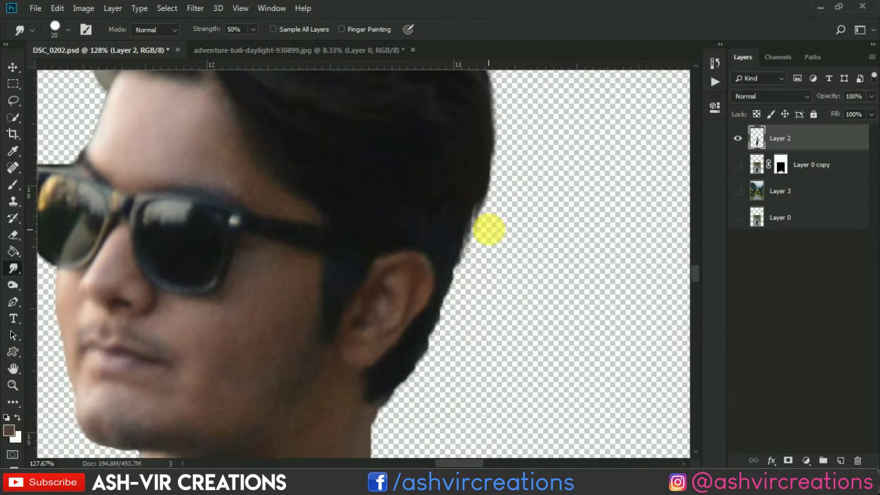
mouse_move(443, 308)
mouse_down()
mouse_move(429, 365)
mouse_move(416, 355)
mouse_move(383, 410)
mouse_up()
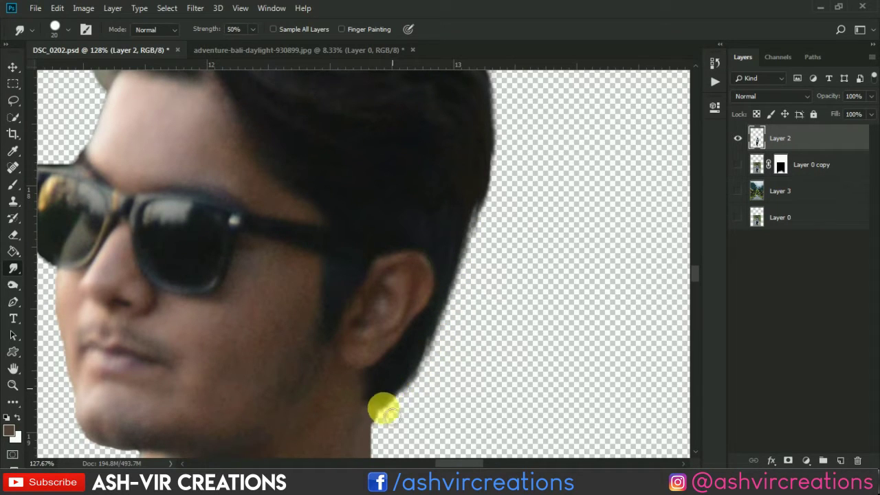
scroll(466, 339, down, 3)
scroll(343, 171, up, 2)
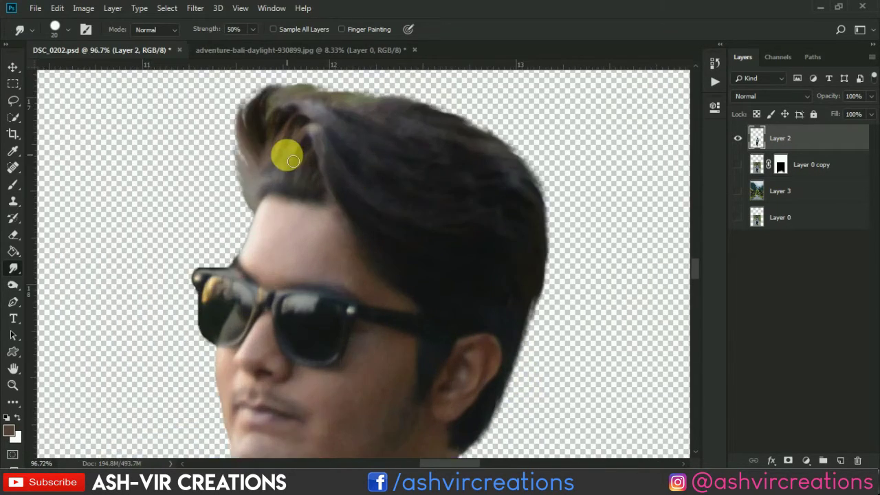
drag(286, 150, 308, 223)
scroll(285, 220, up, 2)
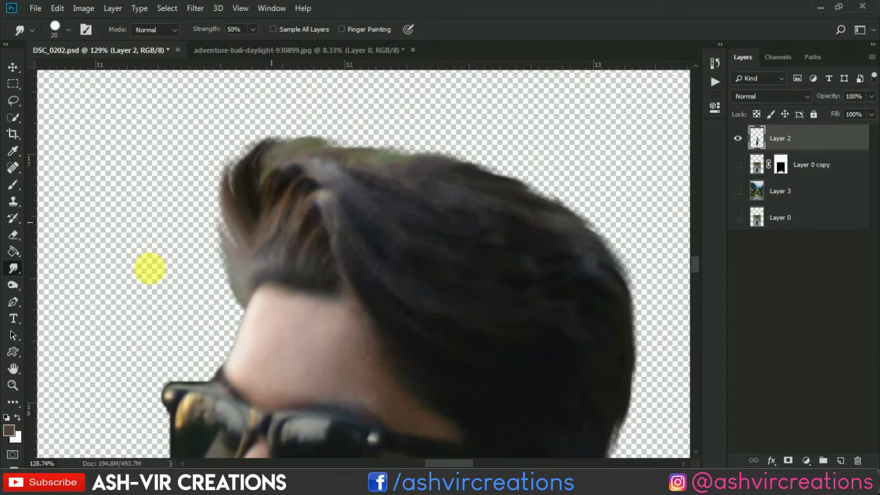
click(13, 283)
Darken the top of the man's hair with the Burn tool at Midtones, 47% exposure.
click(55, 297)
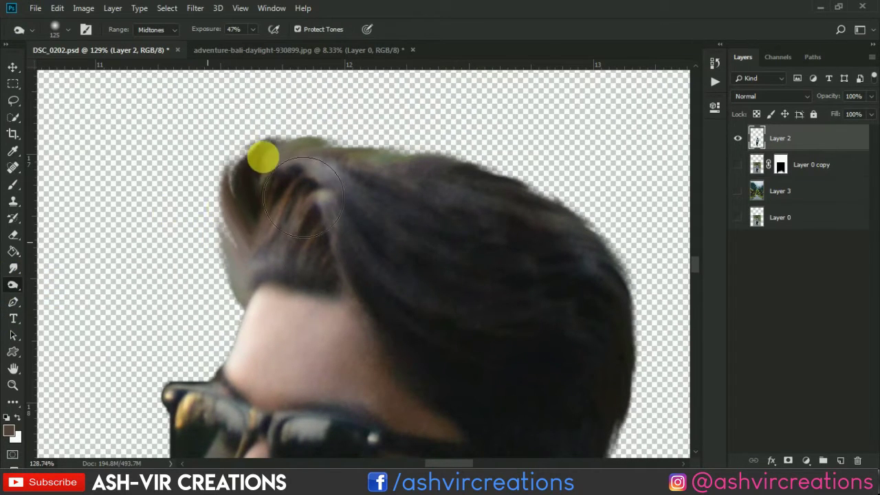
drag(259, 153, 360, 147)
mouse_move(401, 191)
mouse_down()
mouse_move(555, 206)
mouse_move(485, 183)
mouse_move(286, 220)
mouse_move(262, 243)
mouse_up()
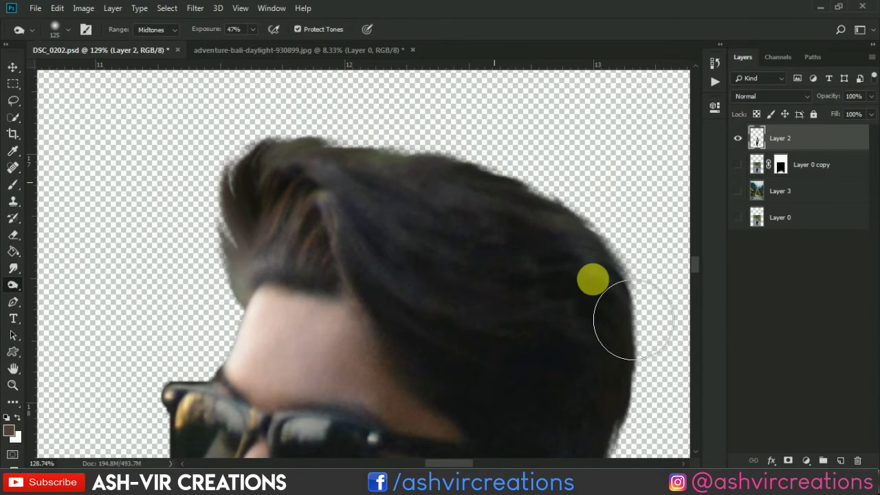
mouse_move(630, 320)
mouse_down()
mouse_move(532, 130)
mouse_move(546, 393)
mouse_up()
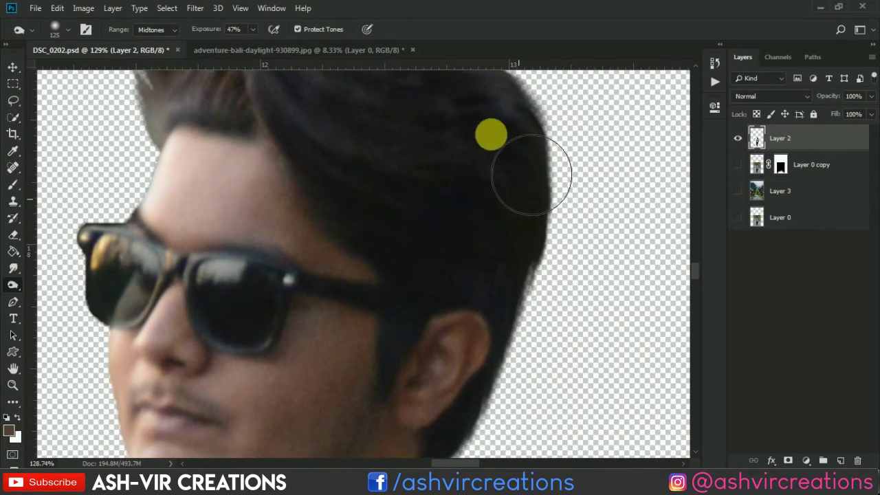
Quick-select only the man's chin and neck, discarding an accidental whole-figure selection.
click(12, 66)
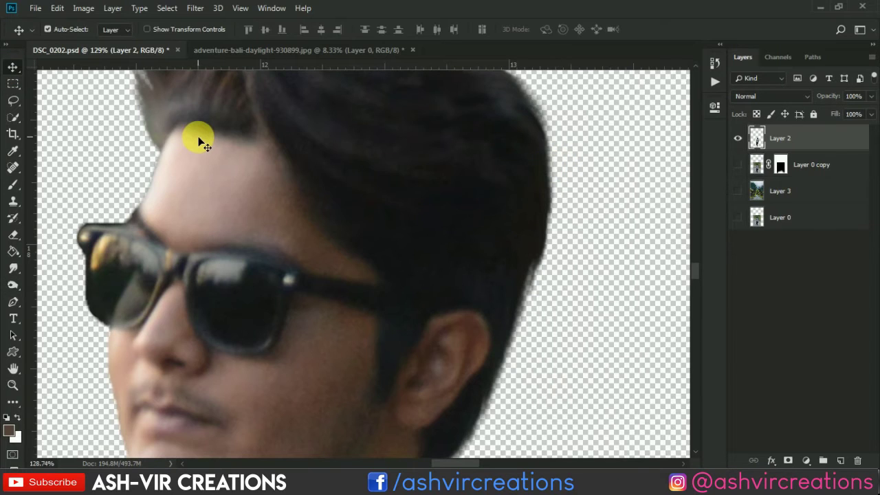
scroll(198, 139, down, 3)
scroll(200, 140, down, 1)
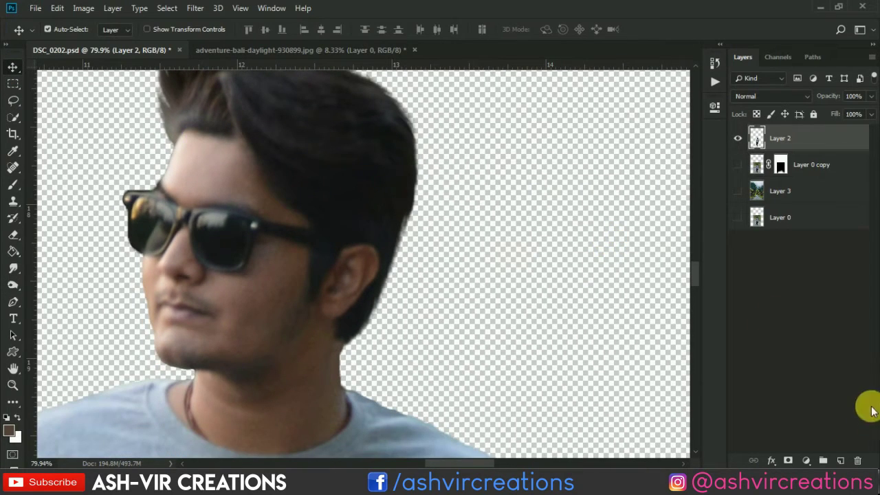
click(12, 116)
scroll(251, 163, down, 5)
drag(255, 290, 277, 194)
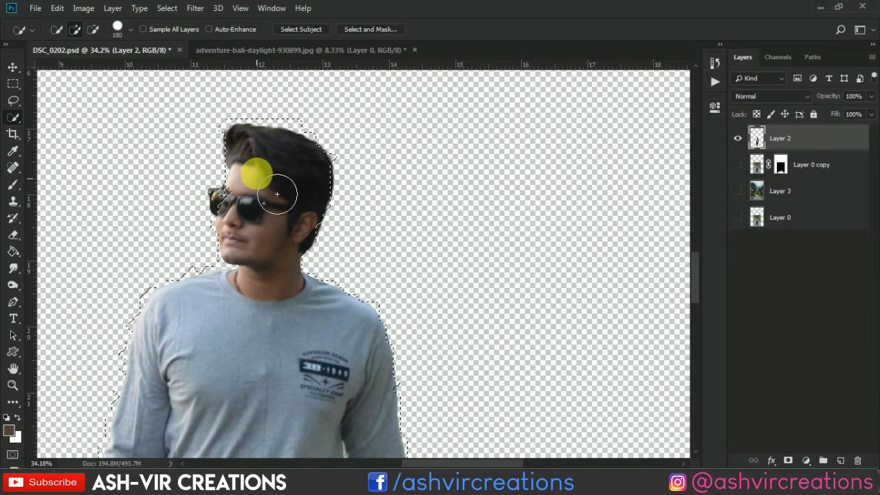
key(ctrl+d)
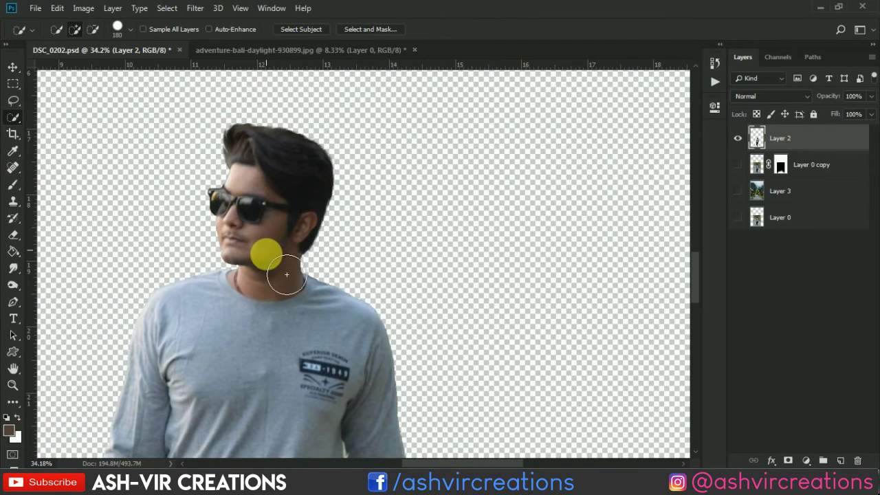
mouse_move(263, 251)
mouse_down()
mouse_move(289, 259)
mouse_move(257, 210)
mouse_move(261, 194)
mouse_move(335, 196)
mouse_move(249, 279)
mouse_move(265, 251)
mouse_move(291, 253)
mouse_up()
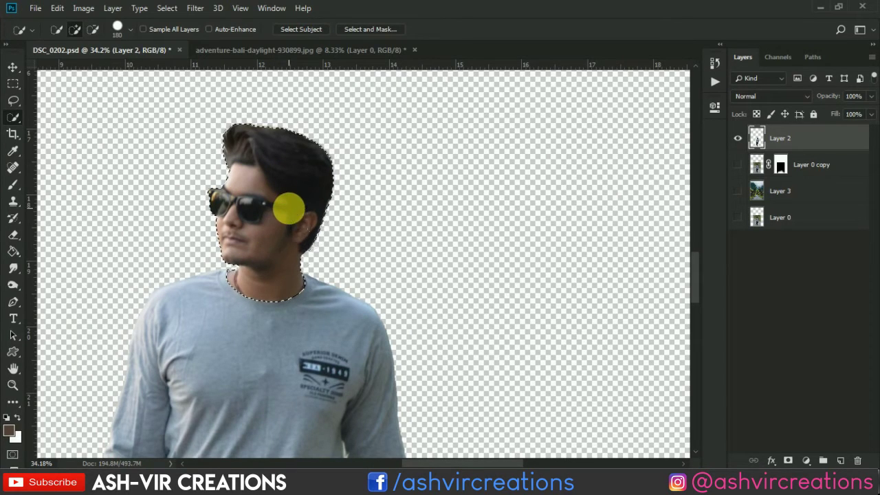
right_click(289, 208)
Add a Curves adjustment clipped to Layer 4 and raise its midtones to brighten the neck copy.
click(332, 297)
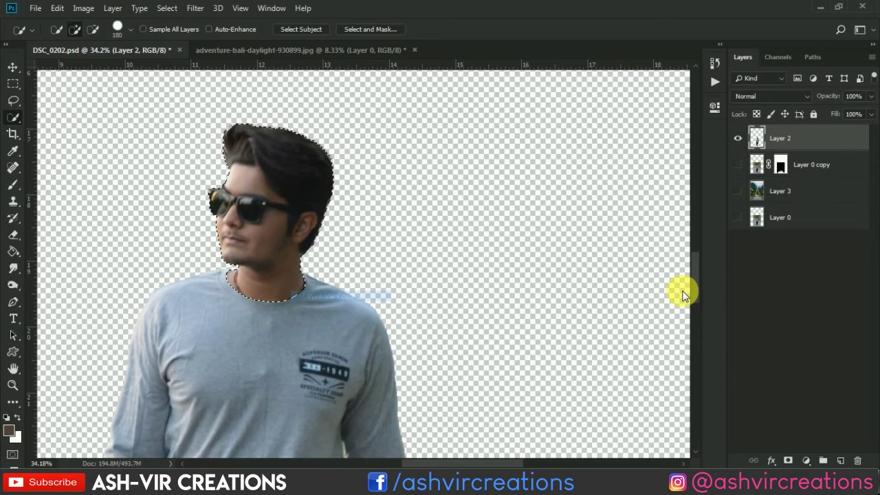
click(806, 459)
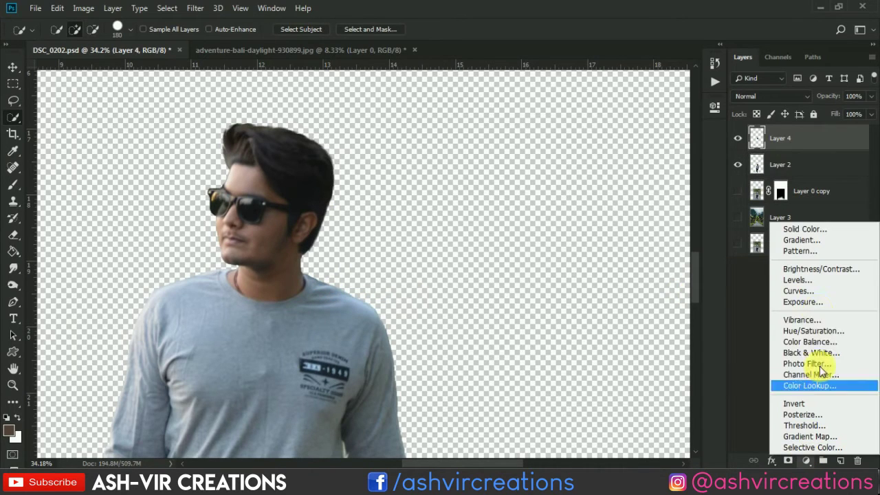
click(802, 291)
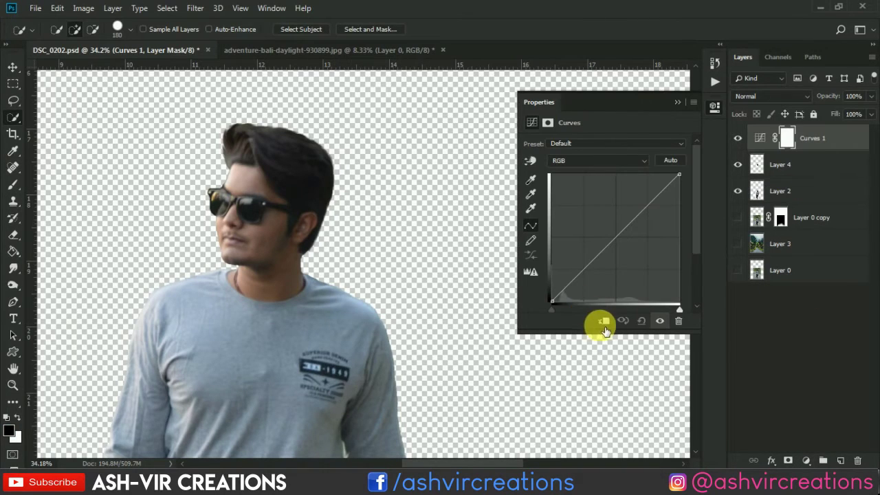
click(602, 320)
click(615, 238)
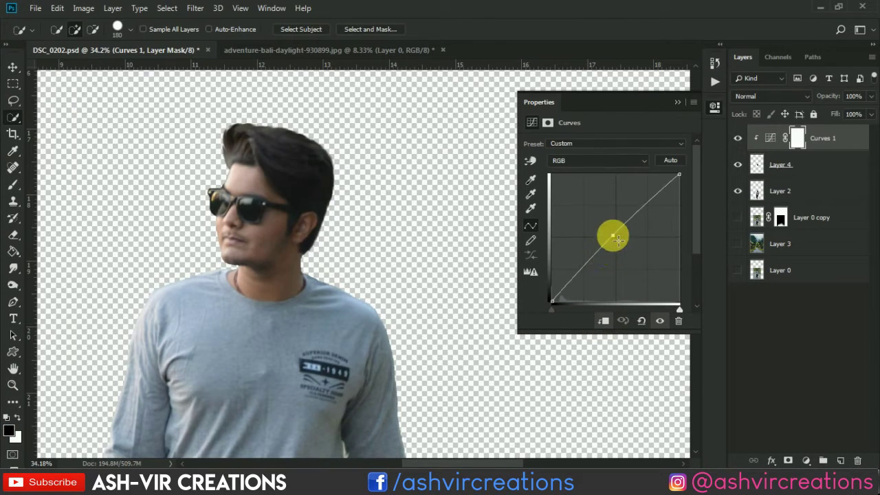
mouse_move(617, 238)
mouse_down()
mouse_move(589, 240)
mouse_move(609, 239)
mouse_up()
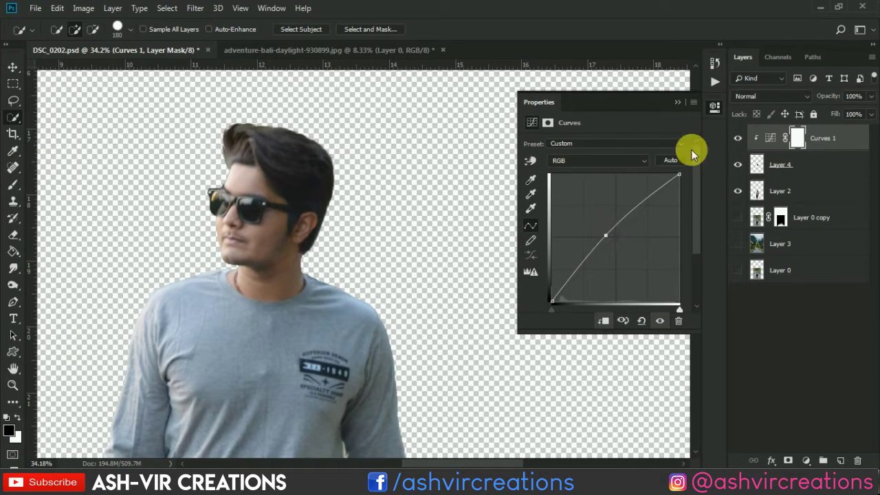
click(676, 103)
scroll(236, 142, up, 2)
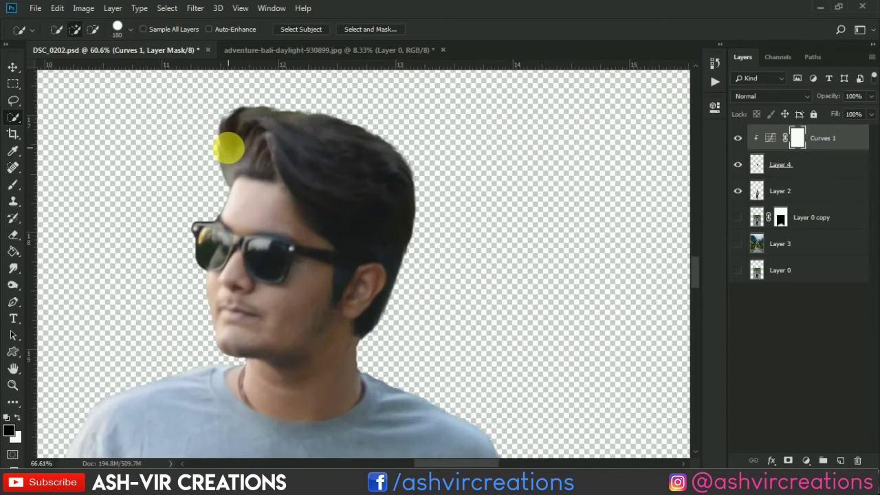
scroll(234, 144, up, 2)
scroll(229, 148, up, 2)
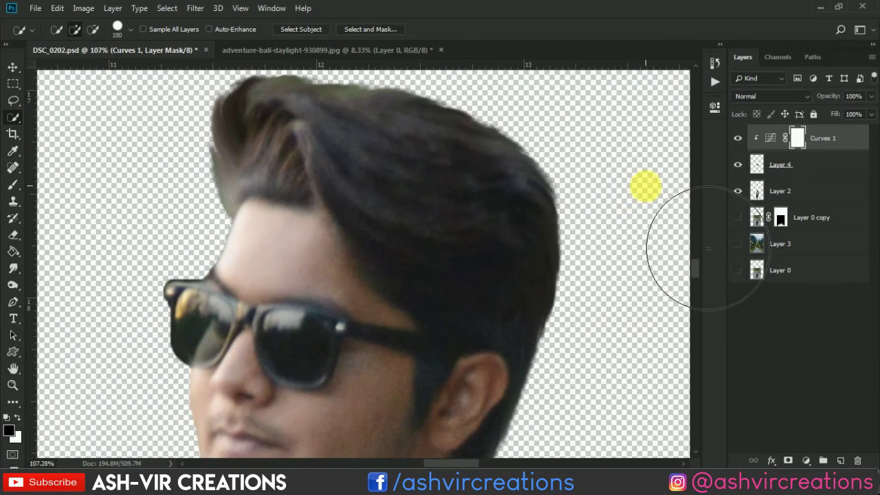
Merge the neck copy Layer 4 with its Curves 1 adjustment.
click(738, 138)
click(738, 138)
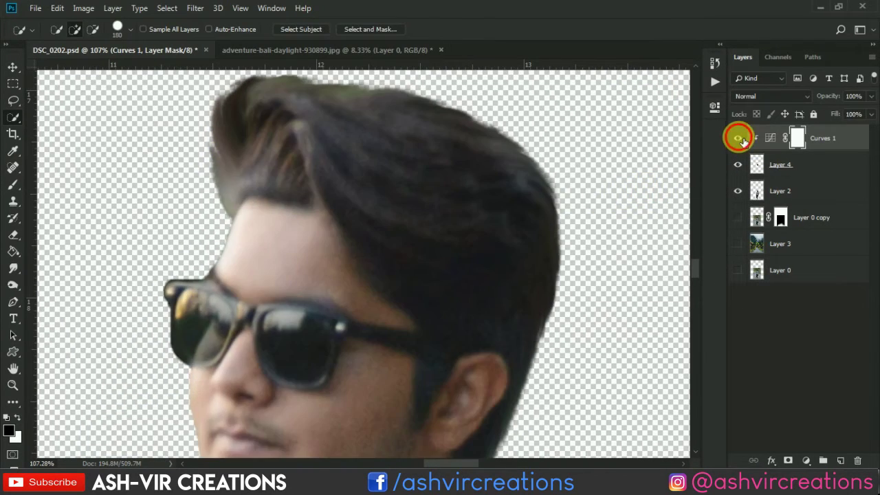
click(738, 138)
click(738, 138)
click(789, 166)
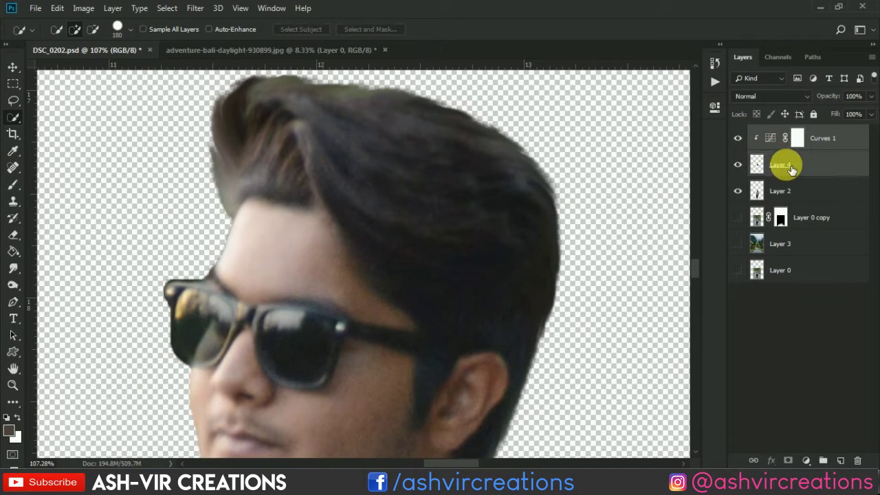
right_click(789, 166)
click(639, 359)
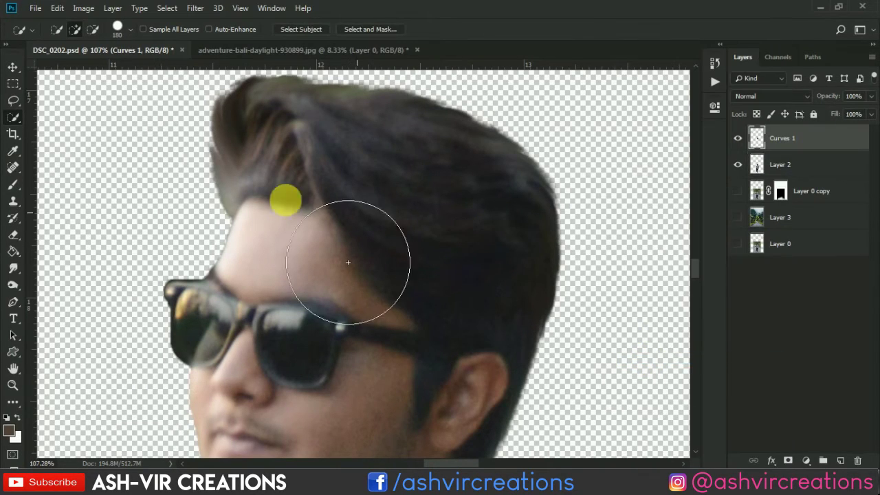
Pick the Brush and add a new empty layer clipped to the neck layer.
click(17, 186)
right_click(316, 237)
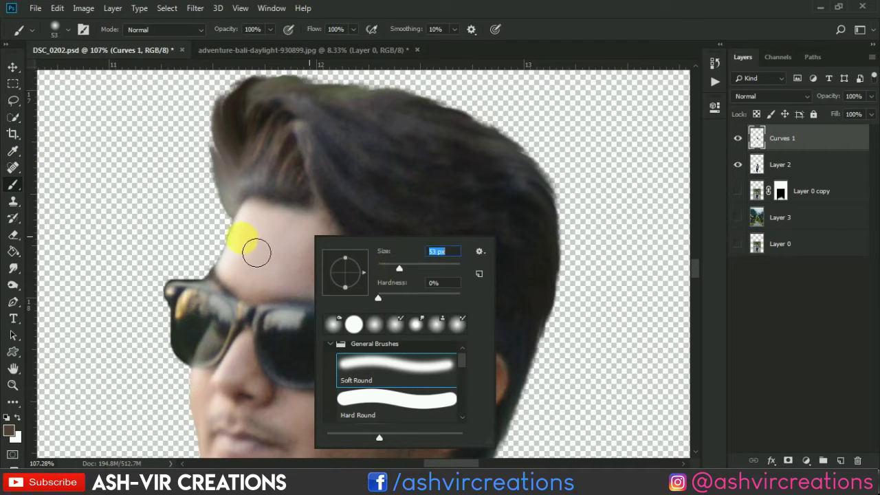
click(808, 307)
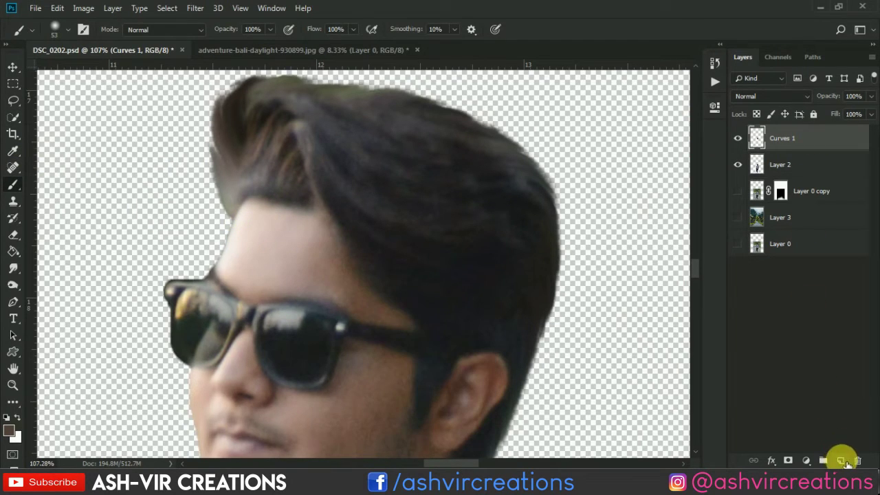
click(840, 460)
right_click(832, 138)
click(695, 220)
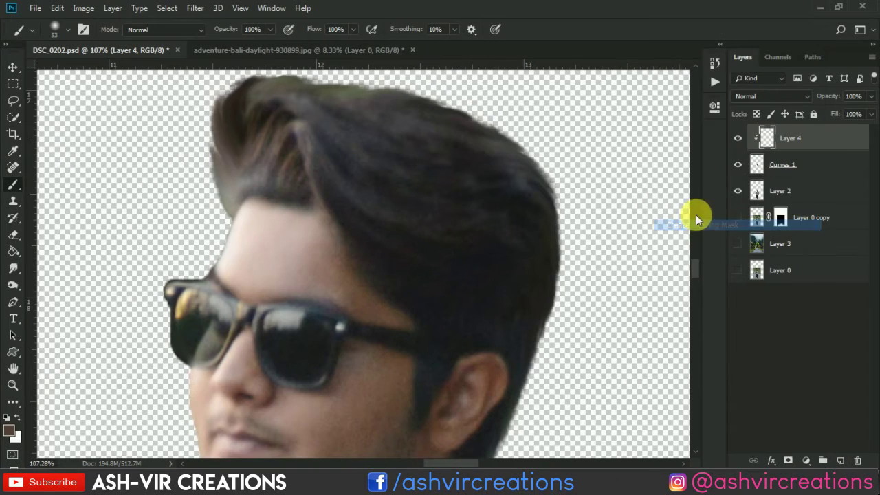
Sample the forehead skin tone as paint colour, then select the paint layer with Curves 1.
alt+click(237, 250)
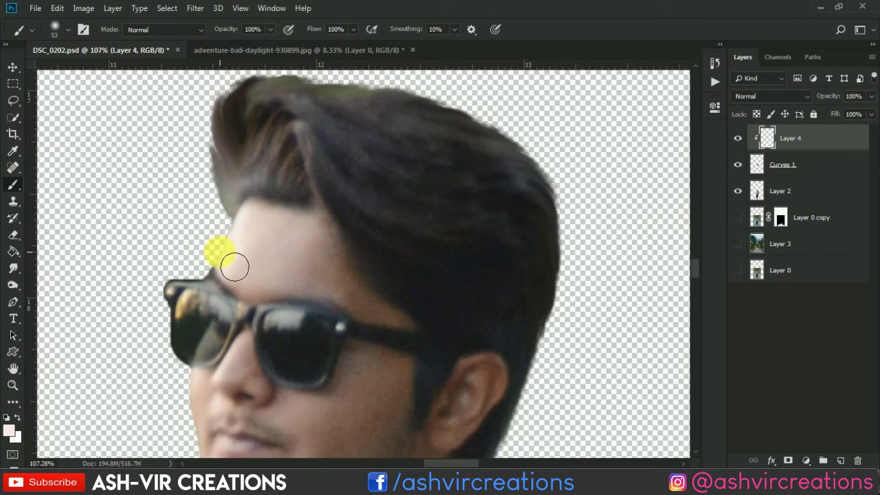
scroll(218, 240, up, 3)
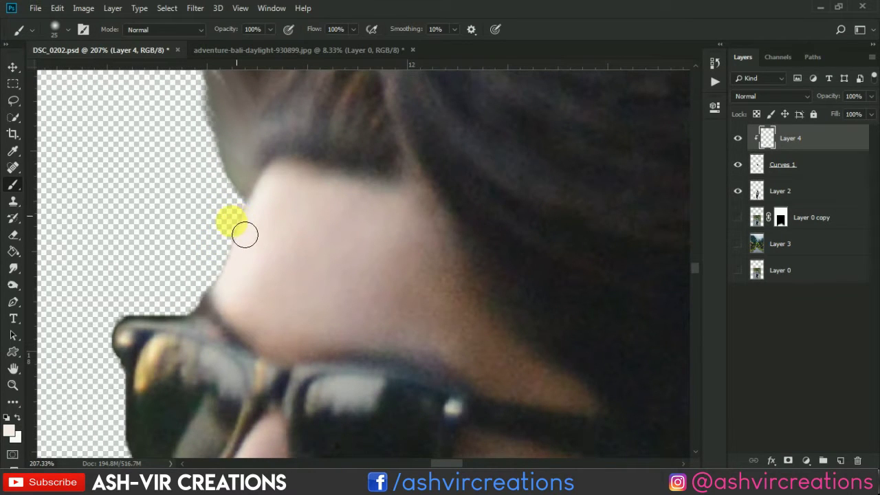
scroll(228, 268, down, 3)
scroll(275, 255, down, 2)
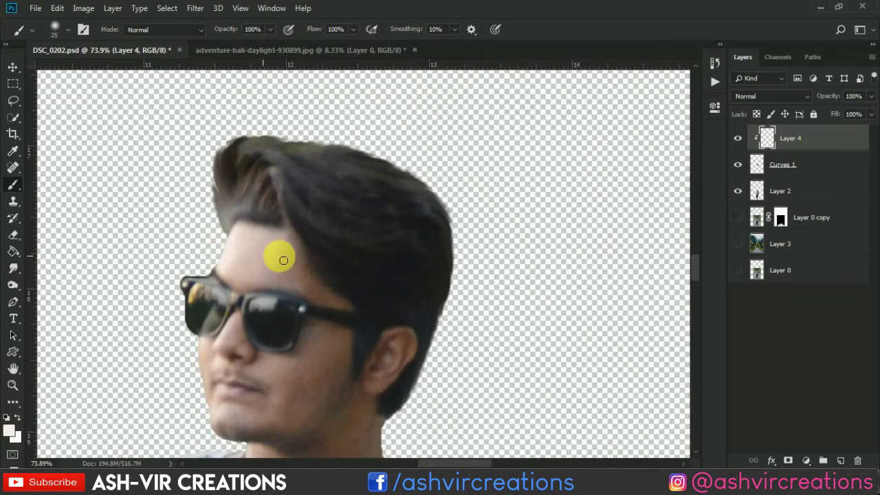
drag(300, 241, 296, 175)
scroll(296, 175, down, 1)
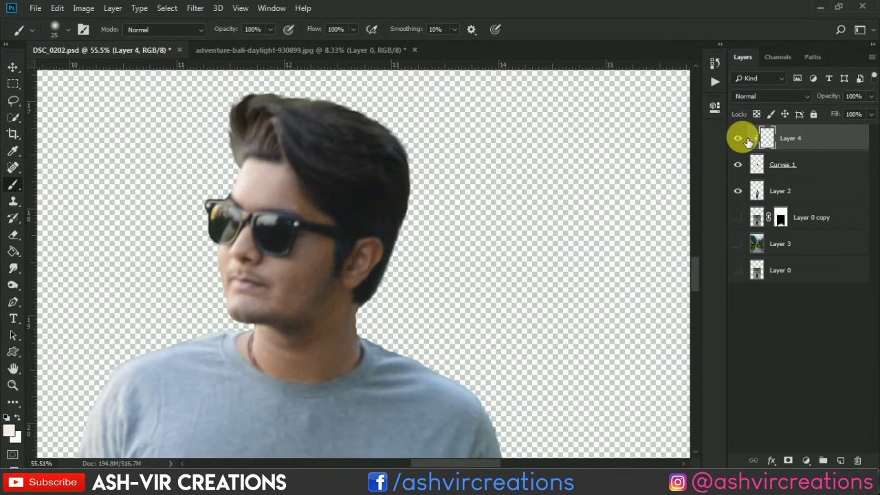
shift+click(764, 166)
Merge the paint layer into the neck layer as Layer 4 and choose the Mixer Brush Tool.
right_click(790, 164)
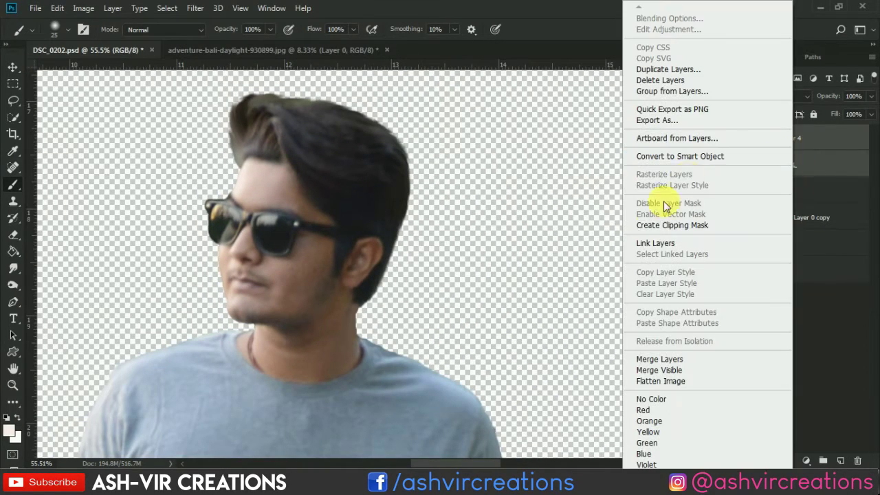
click(651, 359)
right_click(12, 184)
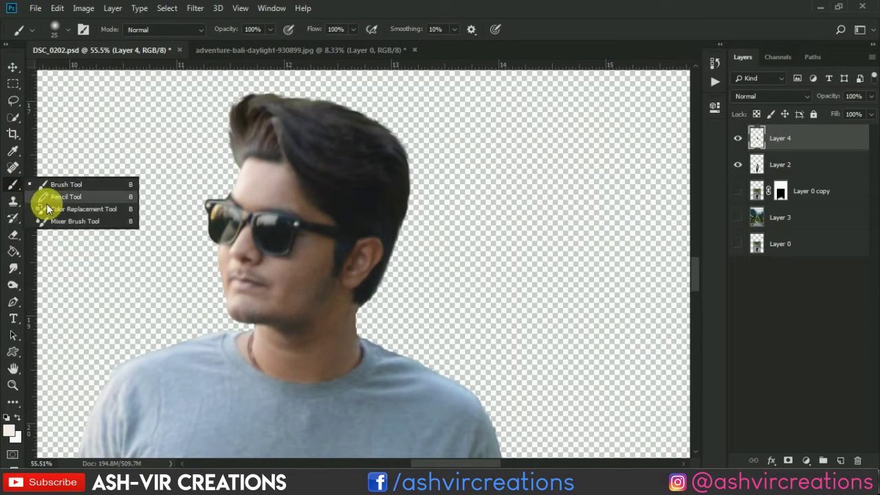
click(79, 219)
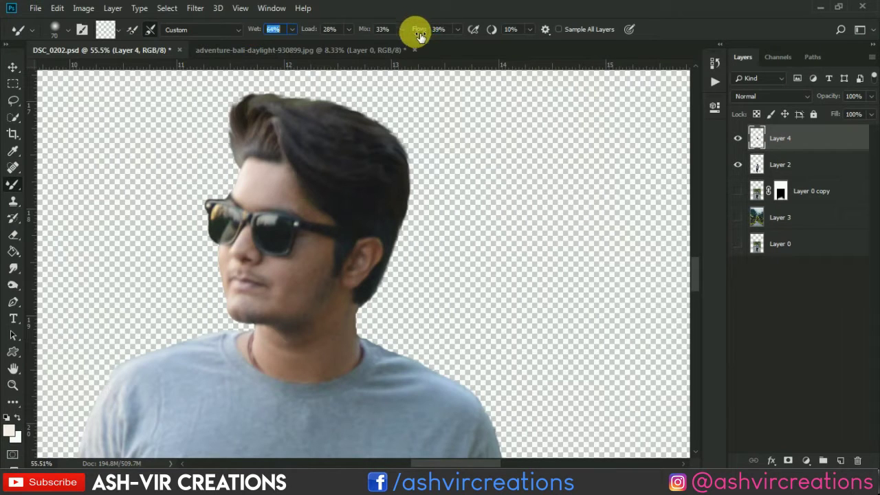
Toggle Layer 4's visibility to check the hair, then pick the Eraser.
click(738, 138)
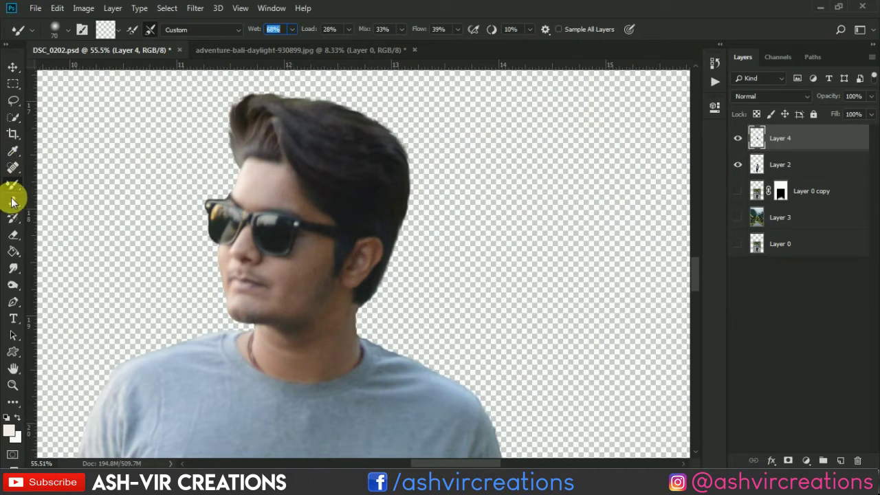
click(738, 138)
click(737, 138)
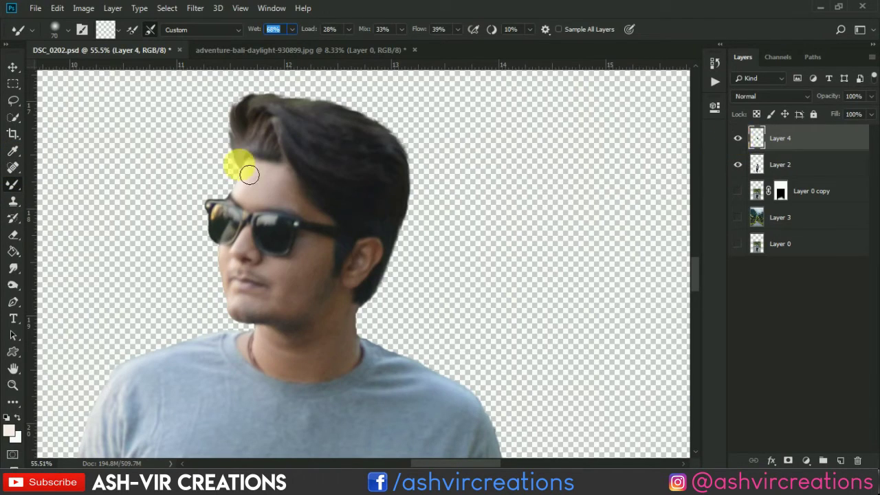
click(13, 235)
scroll(267, 383, up, 1)
Enlarge the Eraser with a soft round tip and show Layer 4 again.
scroll(267, 383, up, 3)
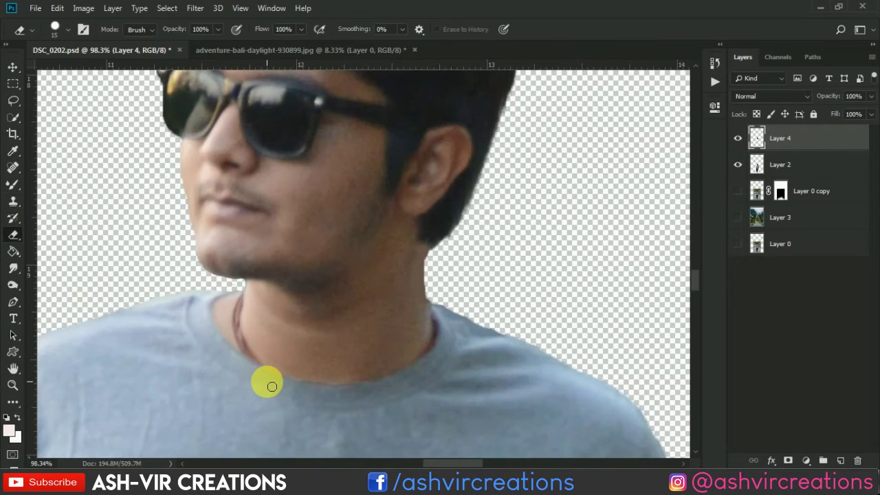
key(bracketright)
key(bracketright)
key(bracketright)
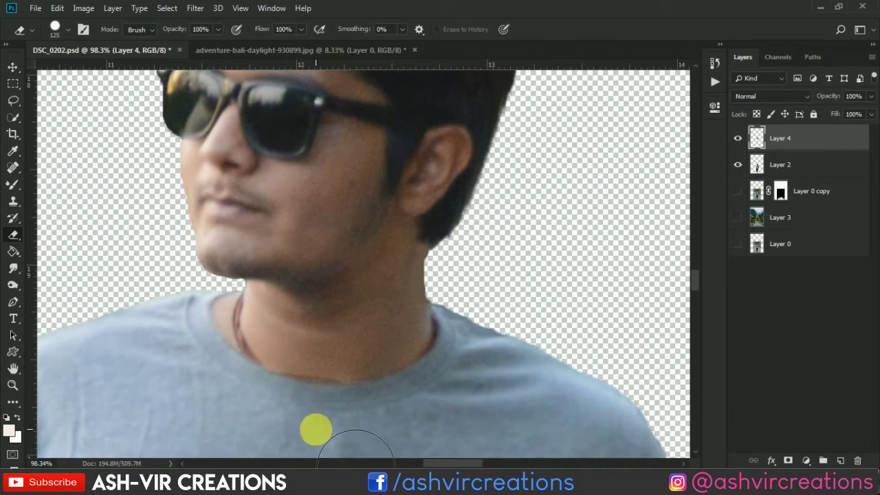
right_click(197, 344)
click(236, 373)
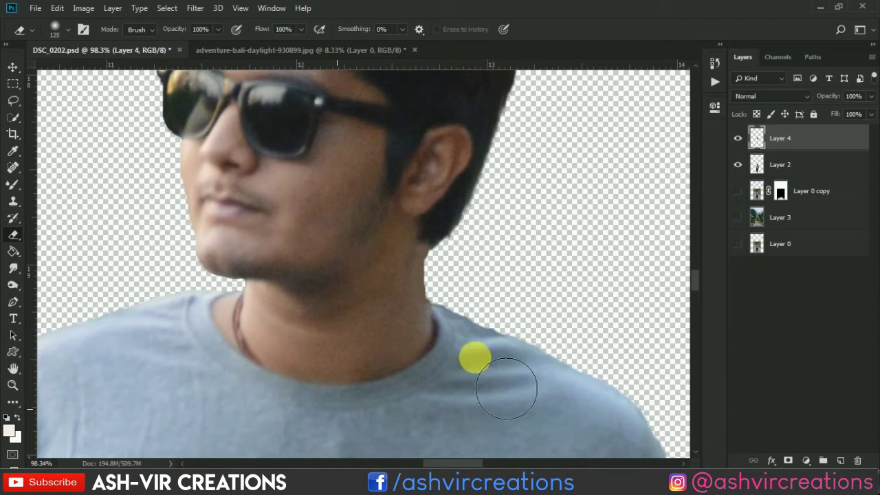
click(738, 141)
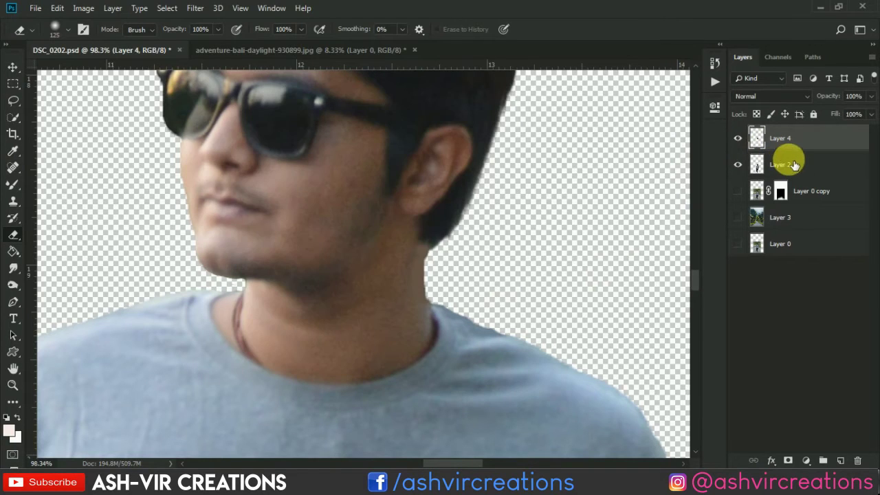
Merge Layer 2 into Layer 4 as a single cutout layer.
ctrl+click(790, 165)
right_click(794, 160)
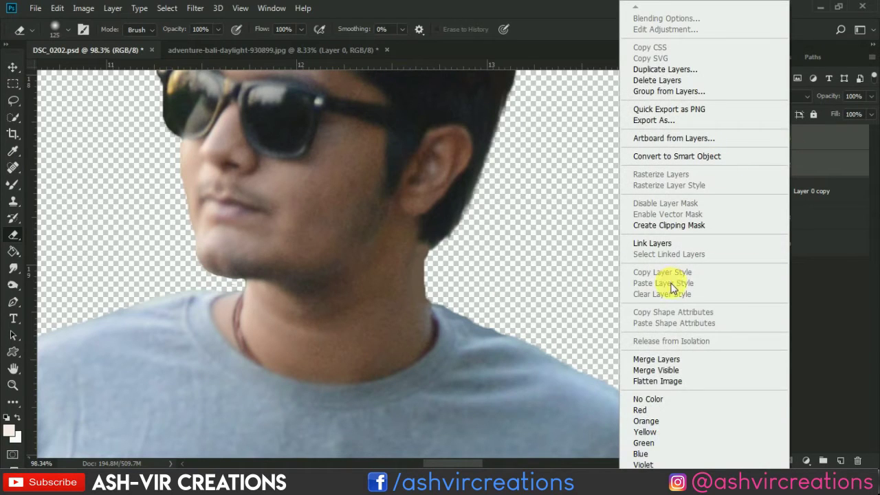
click(656, 357)
Smooth the forehead skin with the Mixer Brush, shrinking the brush to 50.
drag(249, 192, 236, 298)
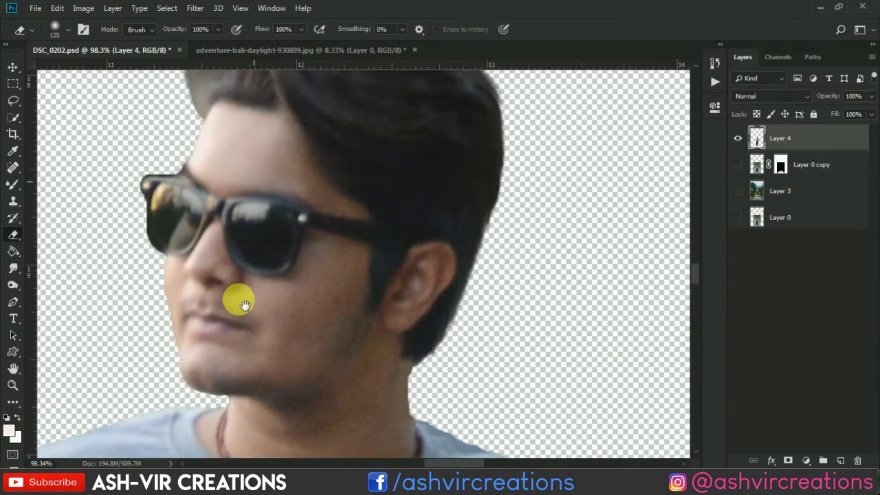
right_click(13, 184)
click(81, 221)
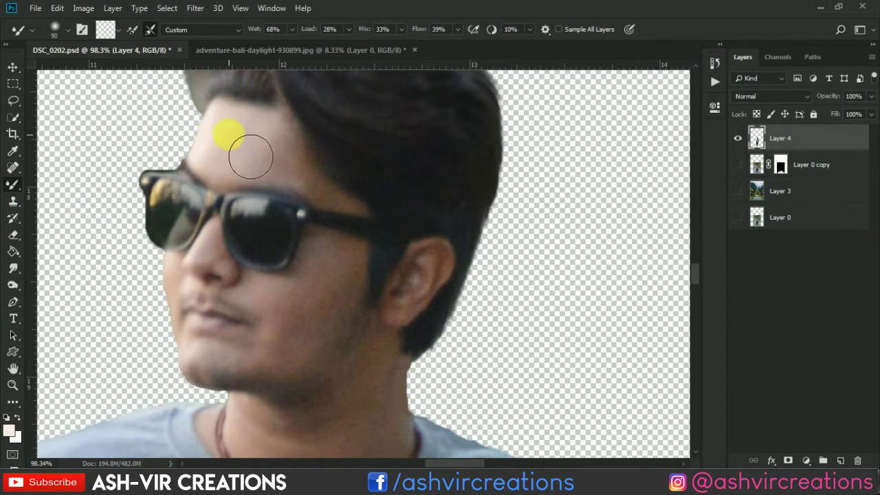
drag(249, 158, 246, 153)
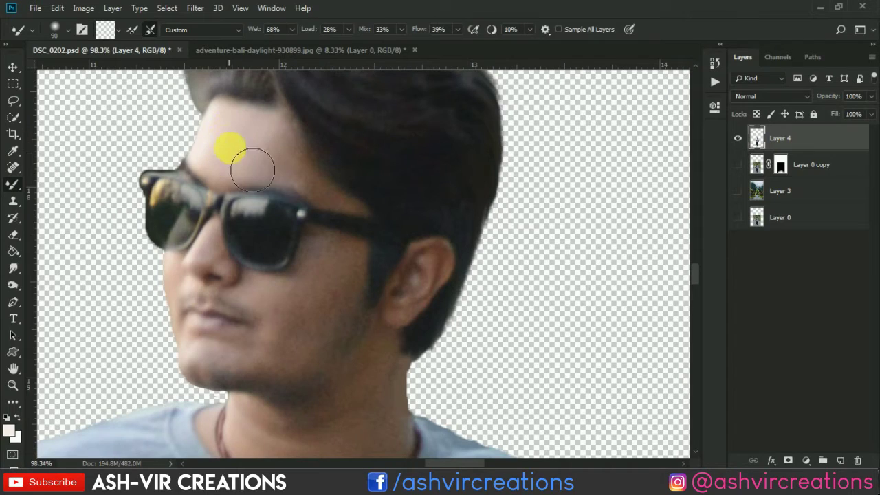
mouse_move(255, 142)
mouse_down()
mouse_move(235, 168)
mouse_move(279, 168)
mouse_move(338, 204)
mouse_move(327, 189)
mouse_up()
key(bracketleft)
key(bracketleft)
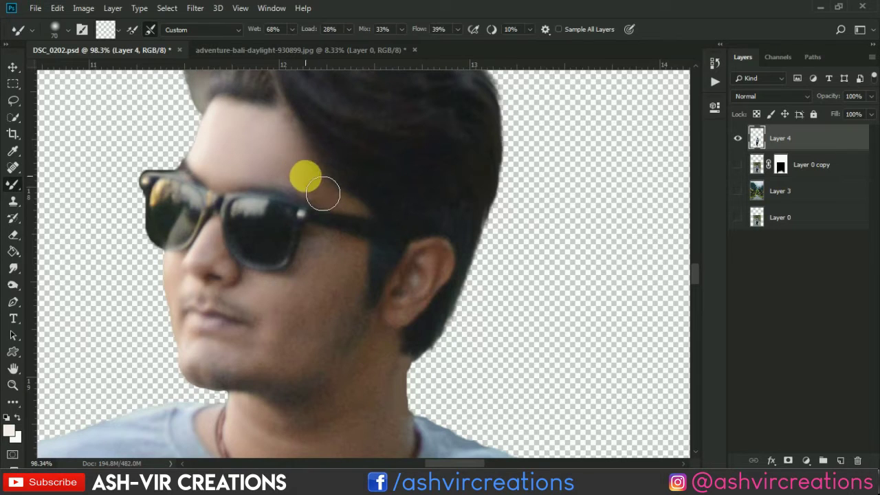
key(bracketleft)
key(bracketleft)
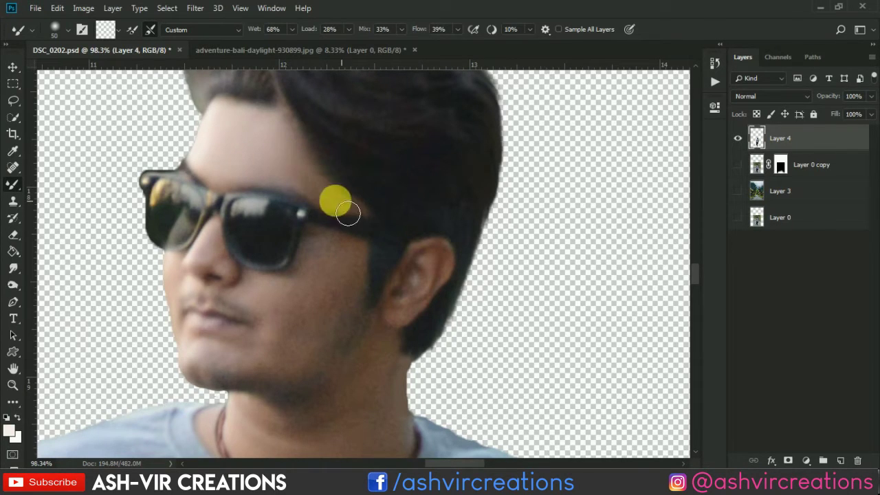
Enlarge the brush to 80 and blend the skin on the right cheek.
scroll(375, 223, down, 1)
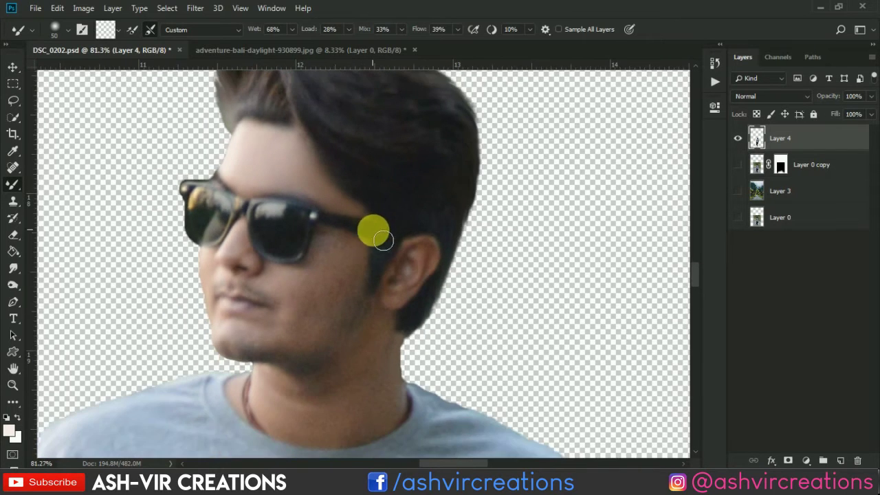
scroll(374, 230, down, 1)
scroll(359, 250, down, 1)
scroll(337, 261, up, 4)
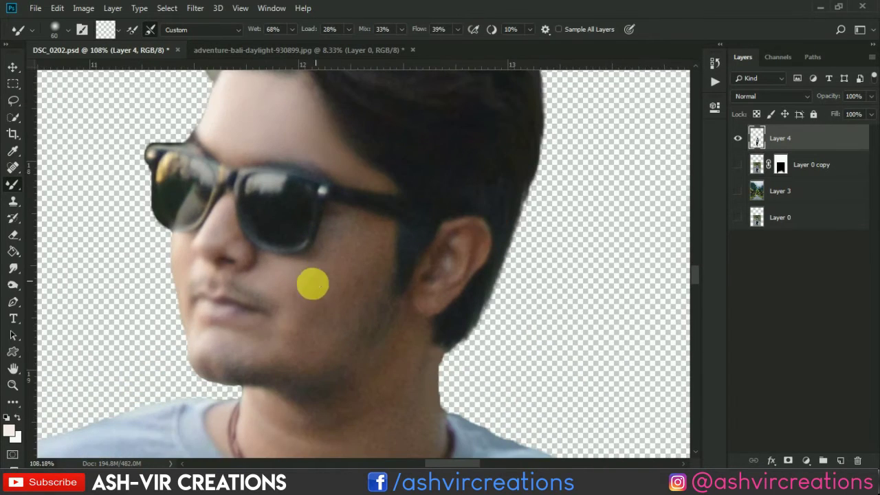
key(bracketright)
key(bracketright)
key(bracketright)
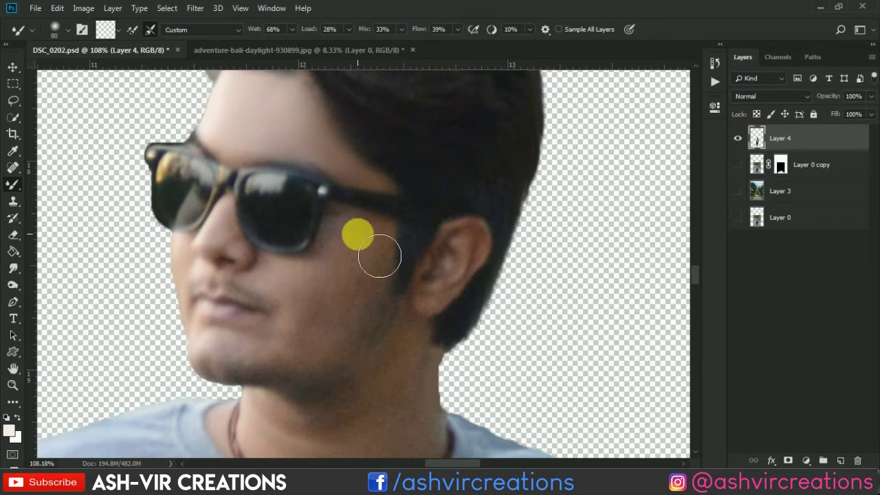
drag(356, 235, 347, 244)
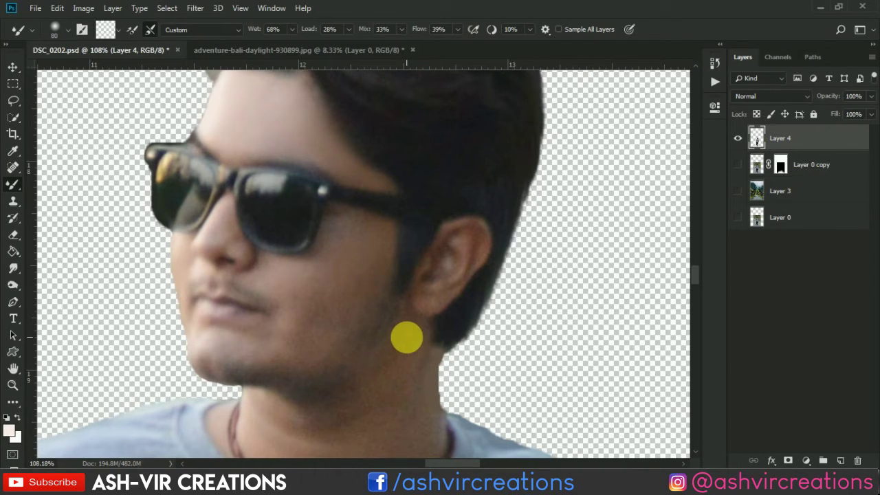
scroll(241, 327, up, 2)
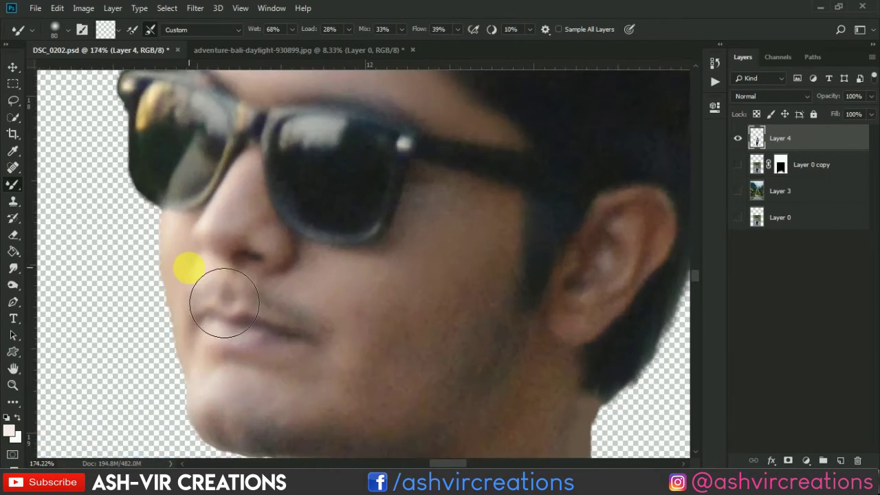
scroll(183, 265, down, 6)
scroll(190, 265, down, 3)
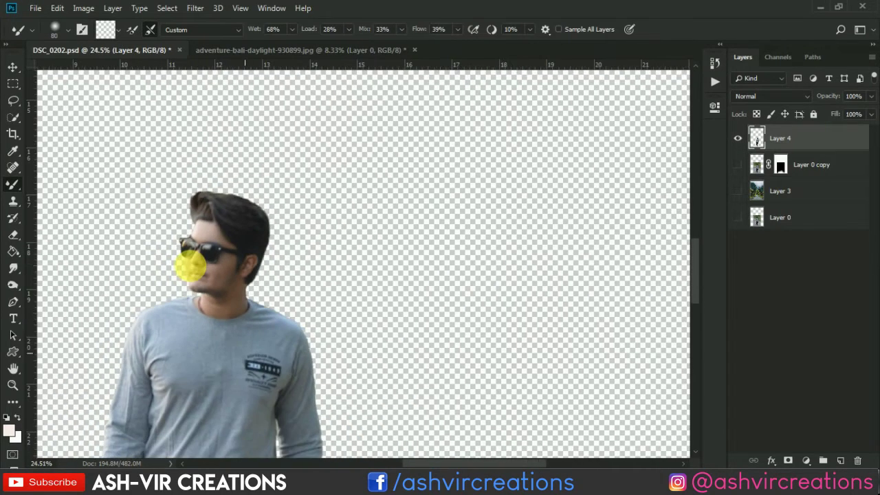
scroll(192, 264, down, 3)
scroll(187, 255, down, 2)
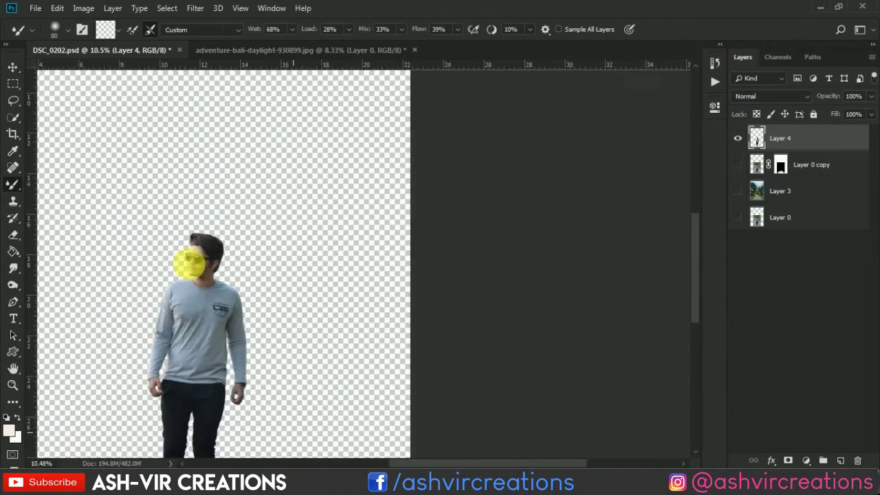
scroll(187, 255, down, 1)
scroll(90, 87, down, 3)
scroll(90, 87, down, 1)
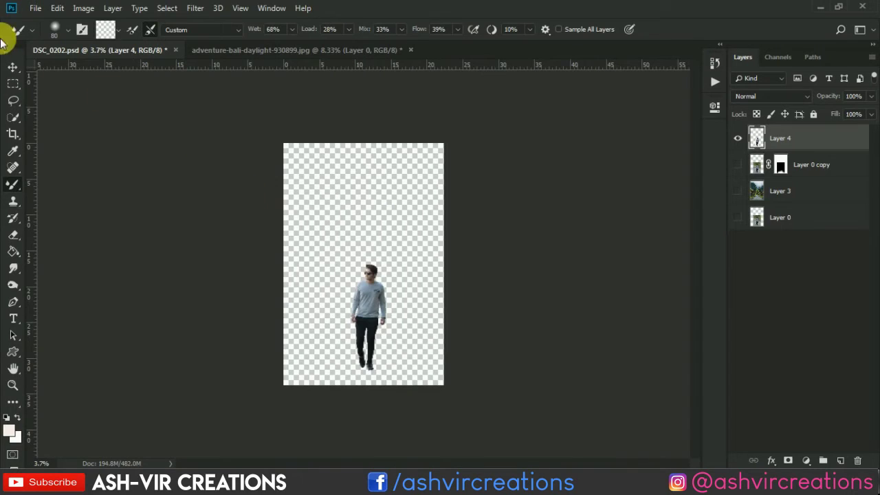
click(12, 67)
Duplicate Layer 4 and set the copy's blend mode to Soft Light after comparing modes.
right_click(831, 138)
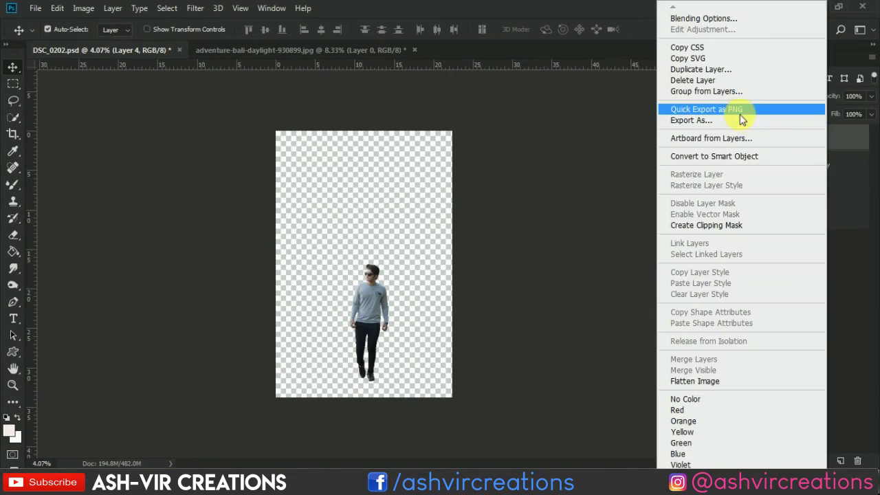
click(712, 69)
click(540, 124)
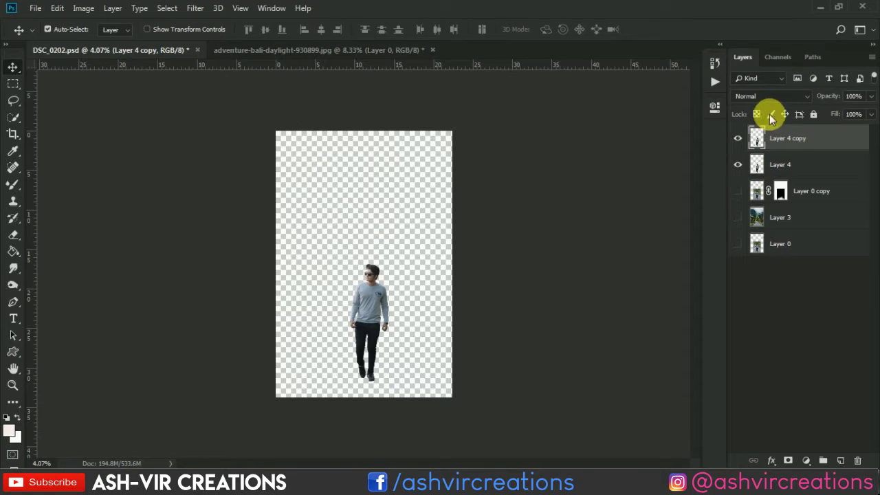
click(766, 97)
click(753, 263)
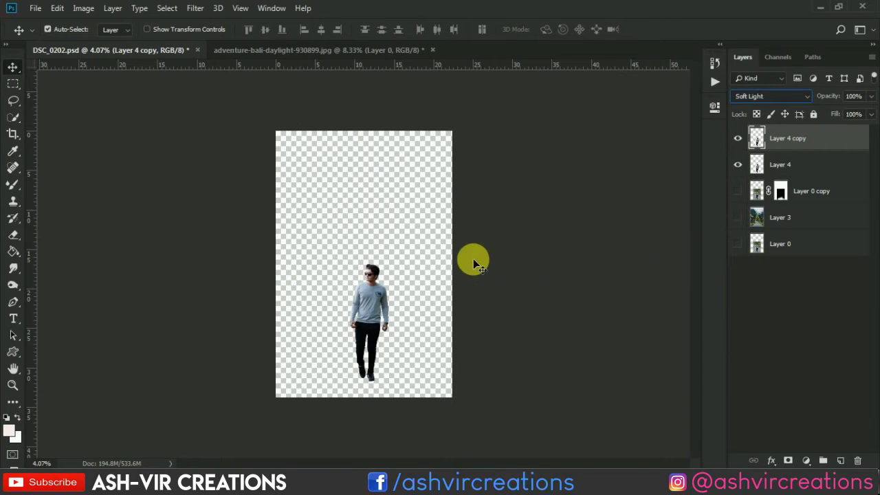
key(shift+minus)
key(shift+minus)
key(shift+minus)
key(shift+plus)
key(shift+plus)
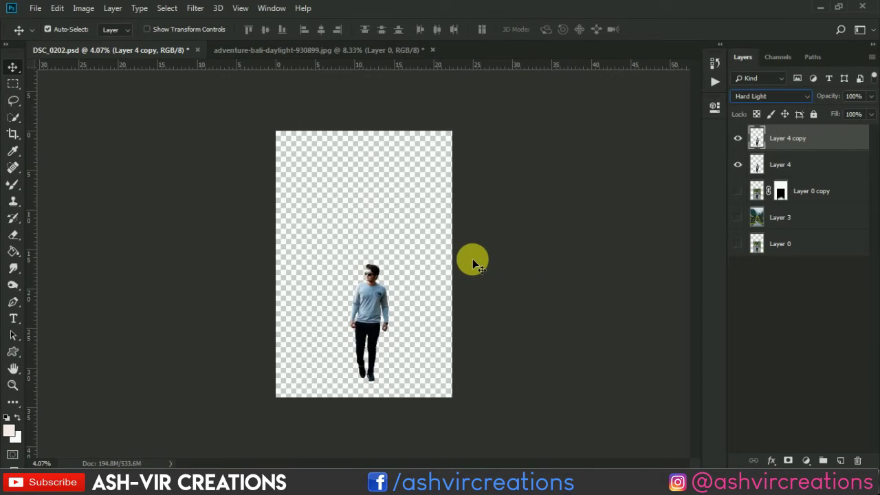
key(ctrl+plus)
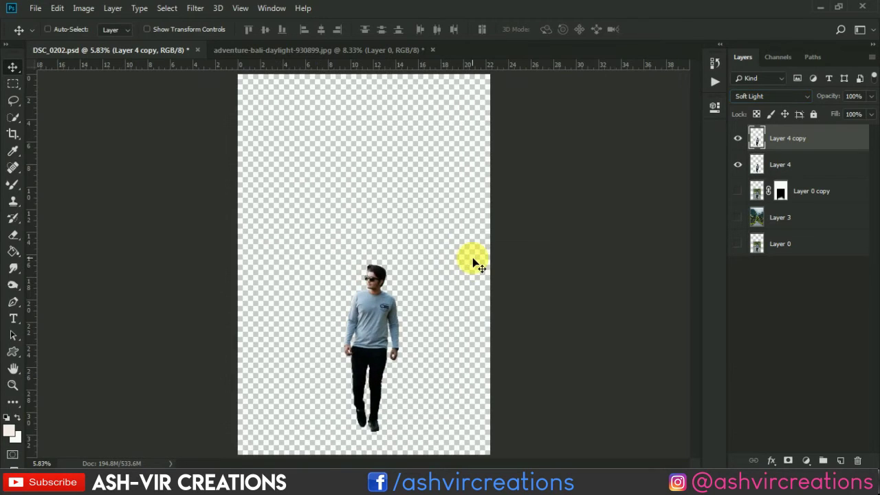
click(782, 166)
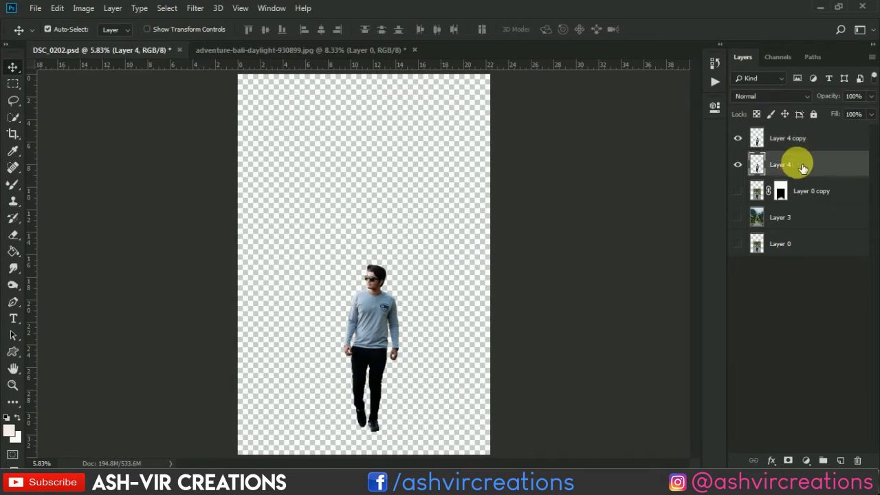
Show the Bali gate Layer 3 and Layer 0 copy, then lower Layer 4 copy's opacity.
click(737, 217)
click(737, 191)
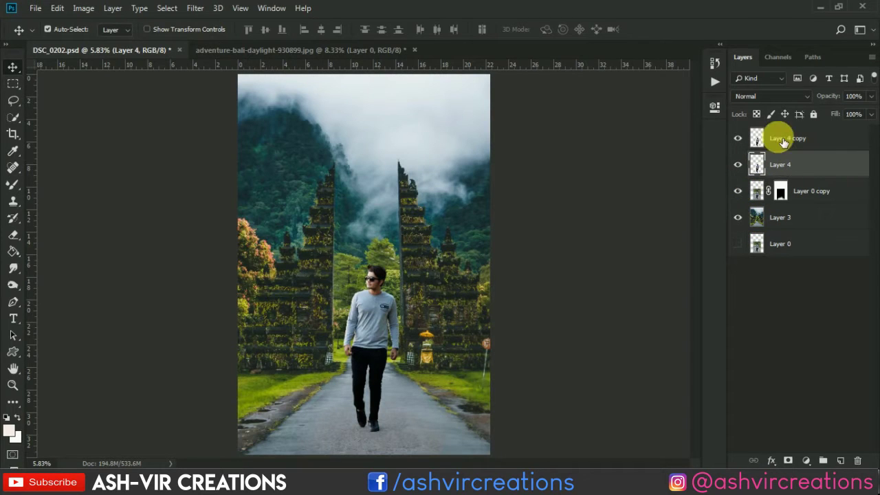
click(788, 143)
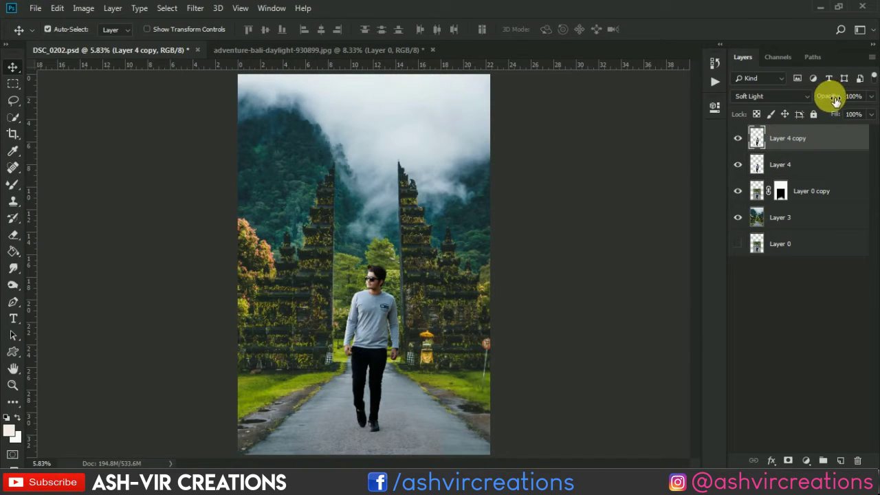
drag(833, 98, 750, 99)
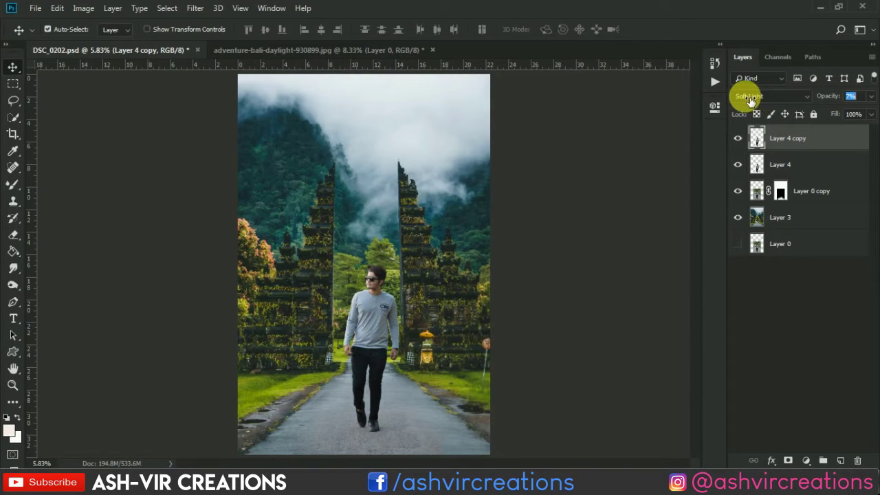
click(738, 139)
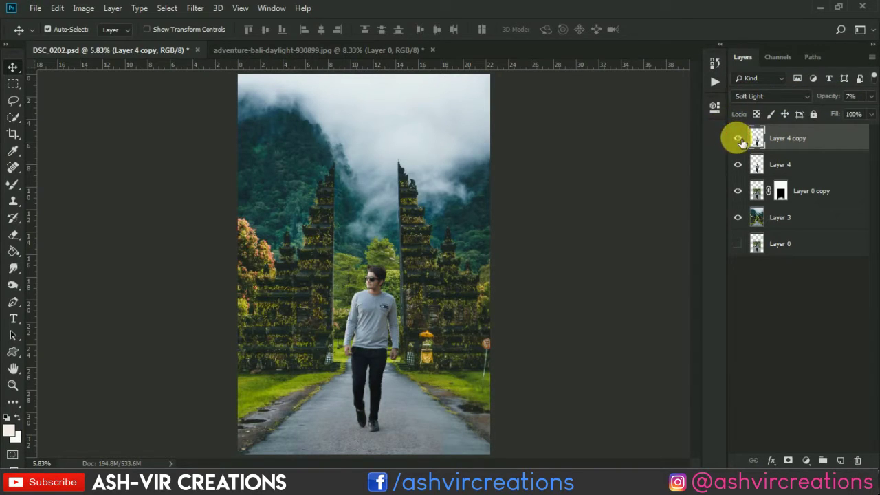
click(740, 140)
click(739, 140)
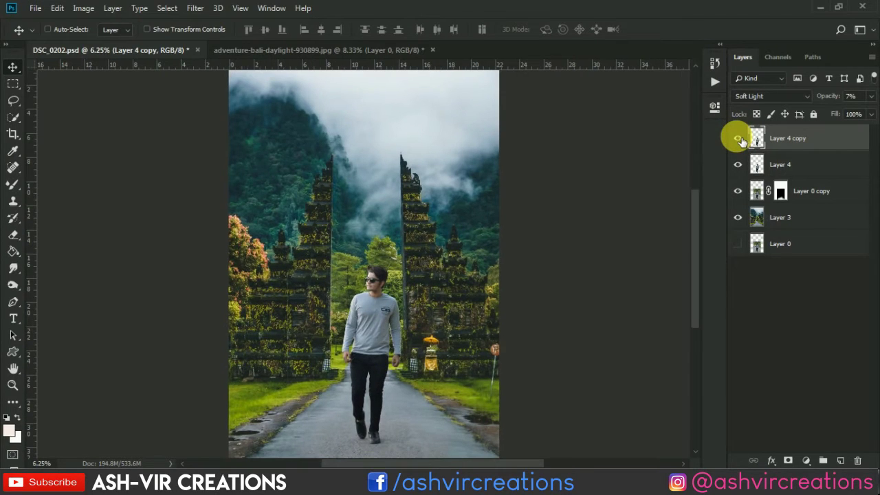
Raise Layer 4 copy's opacity to 37%, comparing before/after, and add a layer mask.
drag(397, 270, 395, 207)
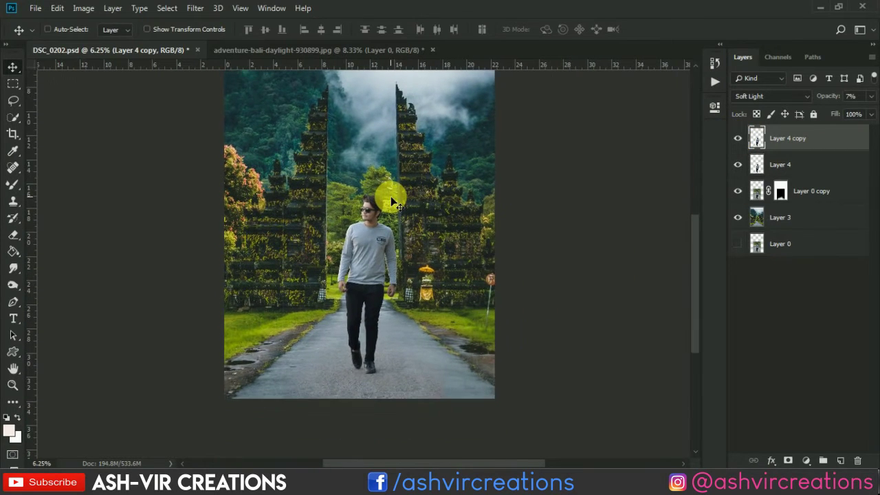
key(ctrl+plus)
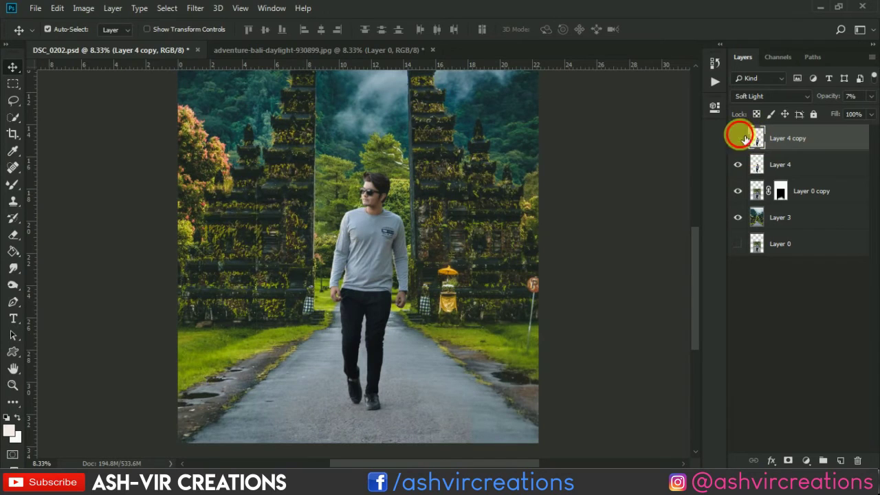
click(738, 138)
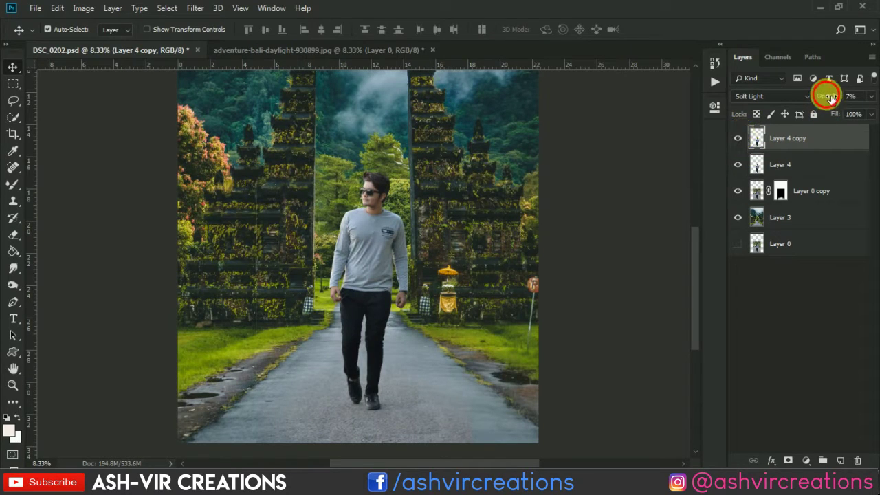
drag(829, 97, 839, 97)
click(739, 138)
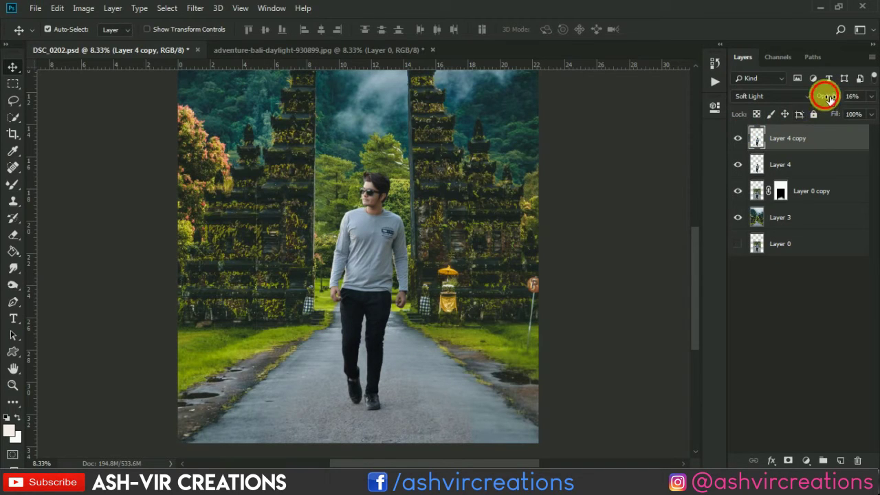
drag(829, 97, 845, 99)
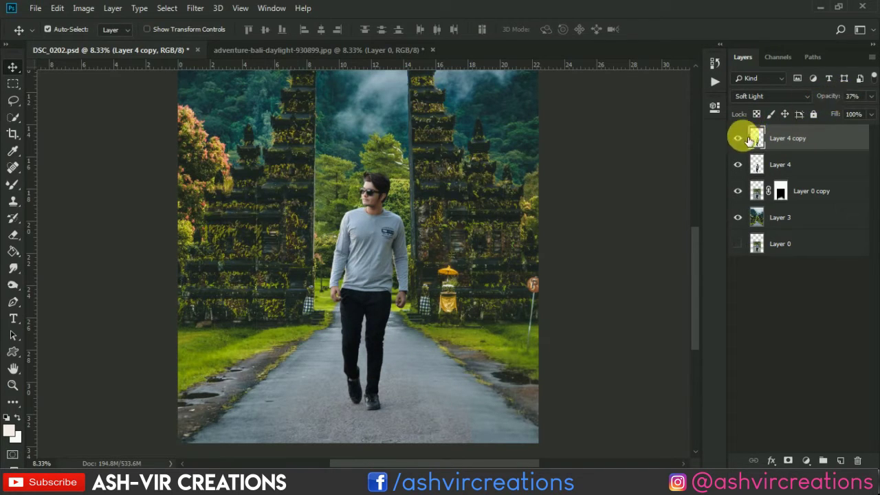
click(737, 138)
click(737, 138)
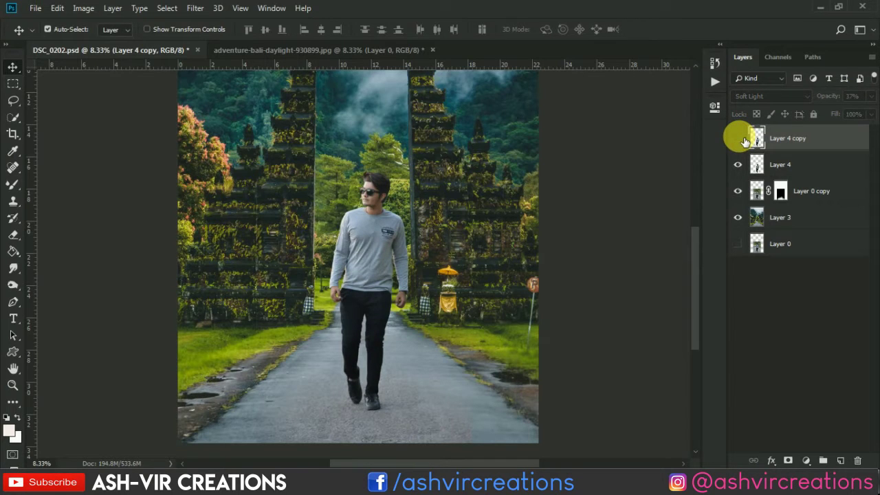
click(738, 138)
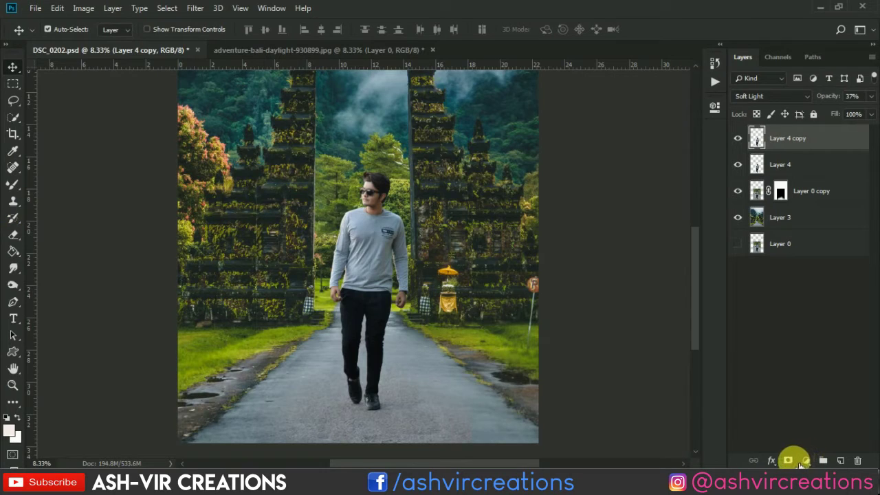
click(787, 461)
Set up a large soft round Brush for painting the mask.
click(12, 185)
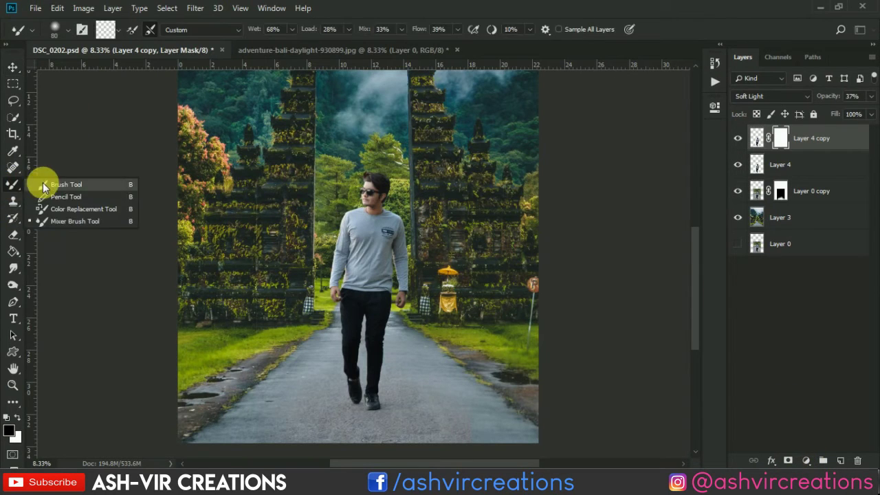
click(43, 186)
right_click(196, 241)
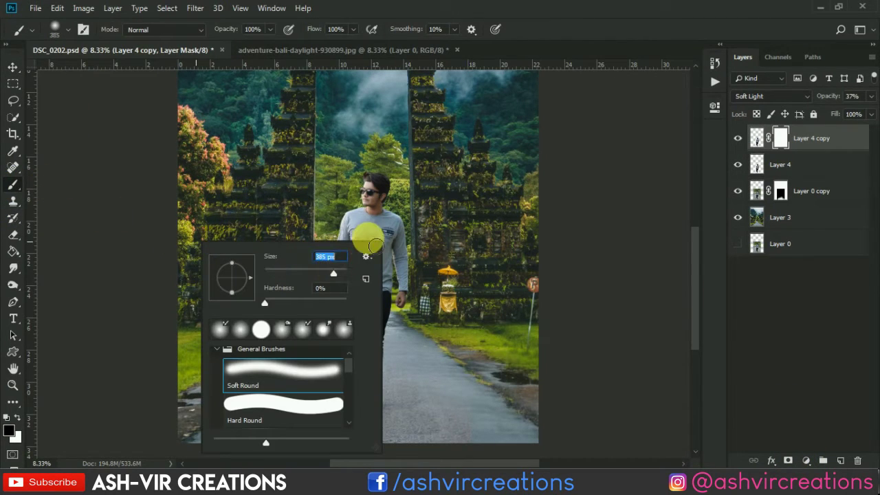
click(430, 349)
key(bracketright)
key(bracketright)
key(bracketright)
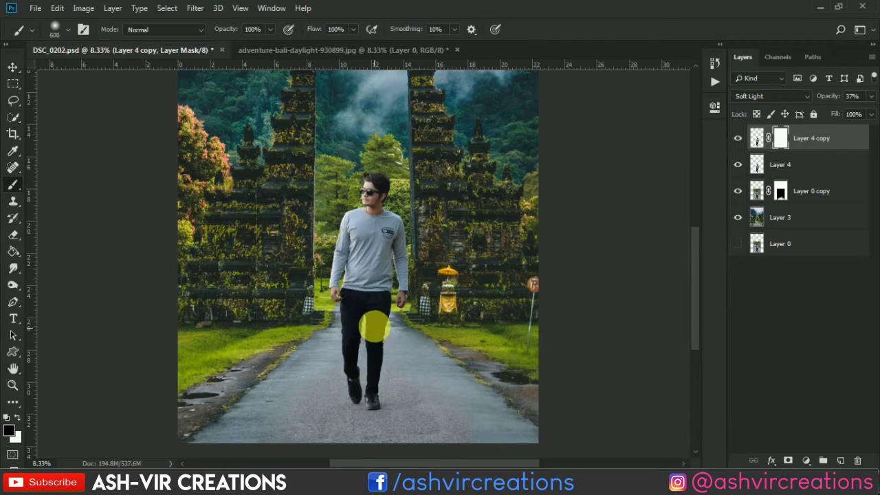
Paint black on the mask over the man's legs and shirt, toggling the layer to compare.
mouse_move(385, 317)
mouse_down()
mouse_move(410, 410)
mouse_move(395, 336)
mouse_up()
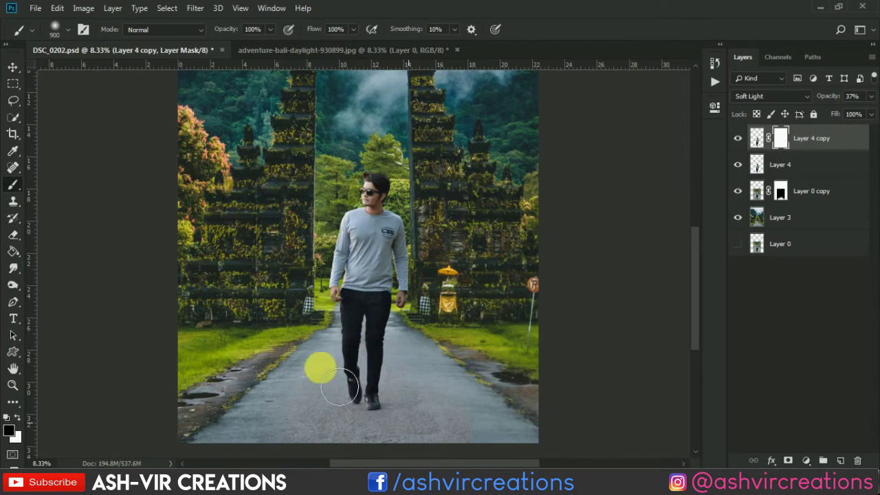
scroll(396, 337, up, 1)
scroll(396, 337, up, 1)
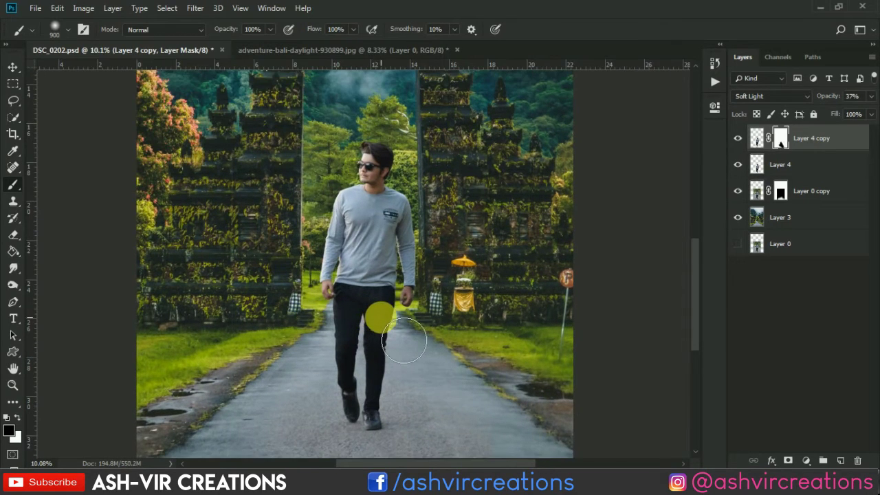
scroll(403, 318, up, 1)
mouse_move(417, 329)
mouse_down()
mouse_move(431, 240)
mouse_move(569, 246)
mouse_up()
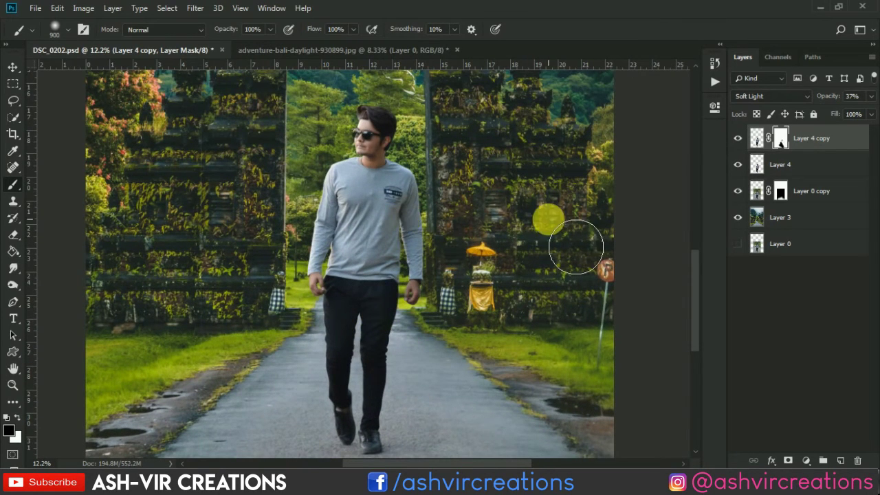
click(737, 138)
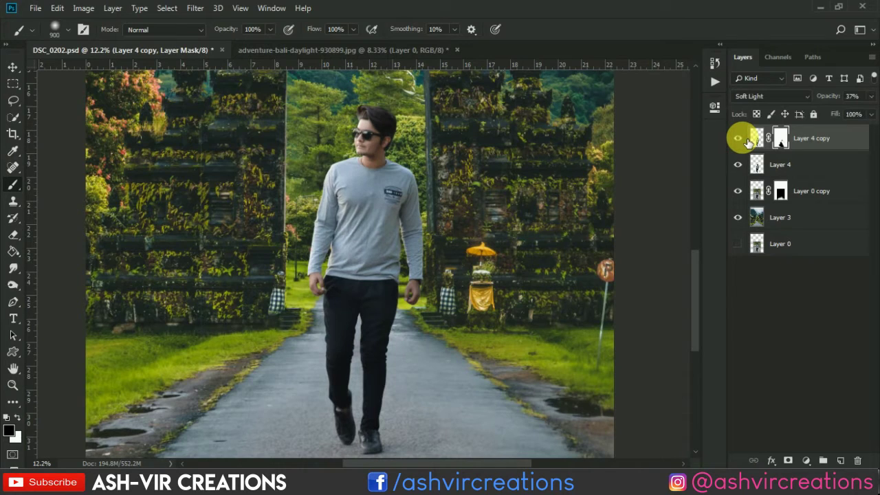
click(737, 139)
click(738, 146)
click(738, 146)
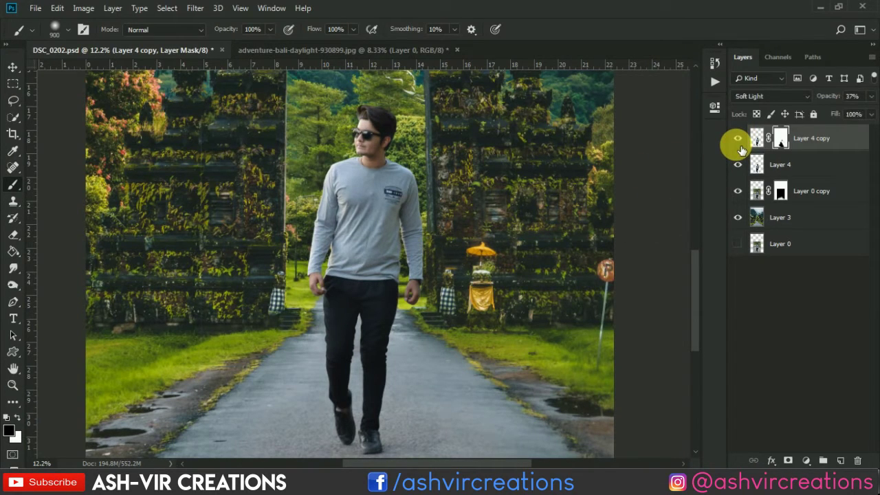
click(739, 146)
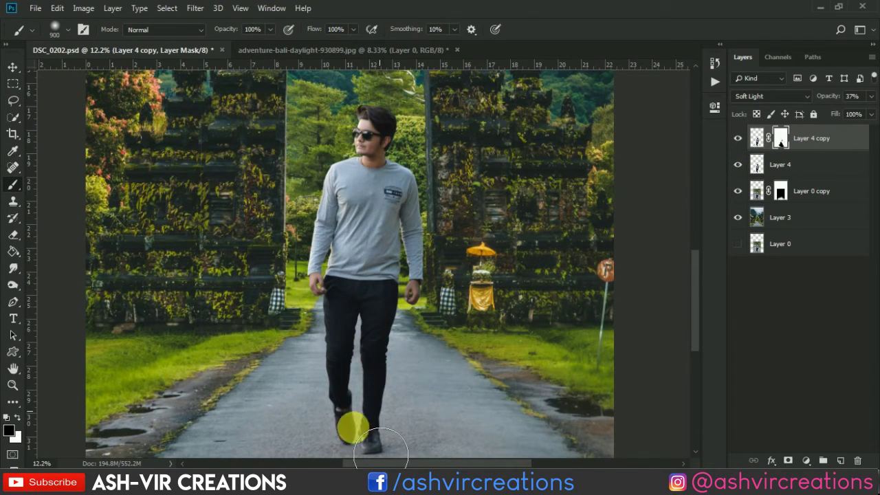
Select Layer 4 copy down through Layer 3 and merge them into one layer.
ctrl+click(790, 165)
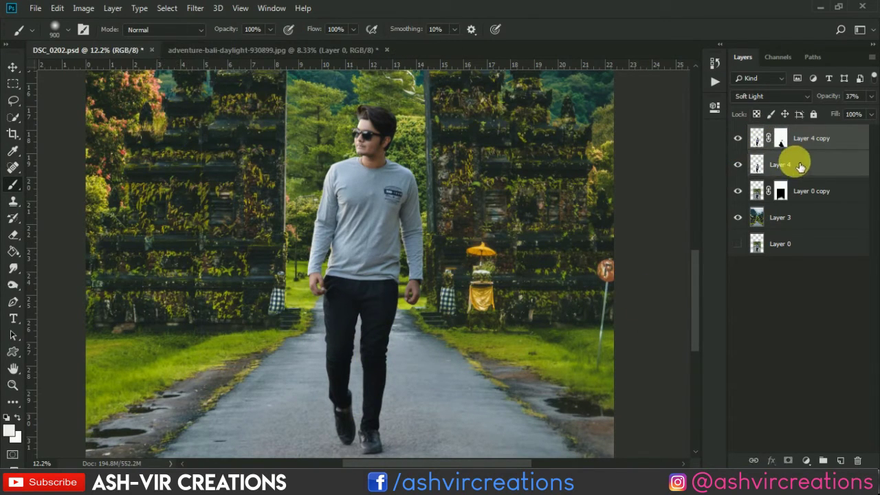
right_click(794, 167)
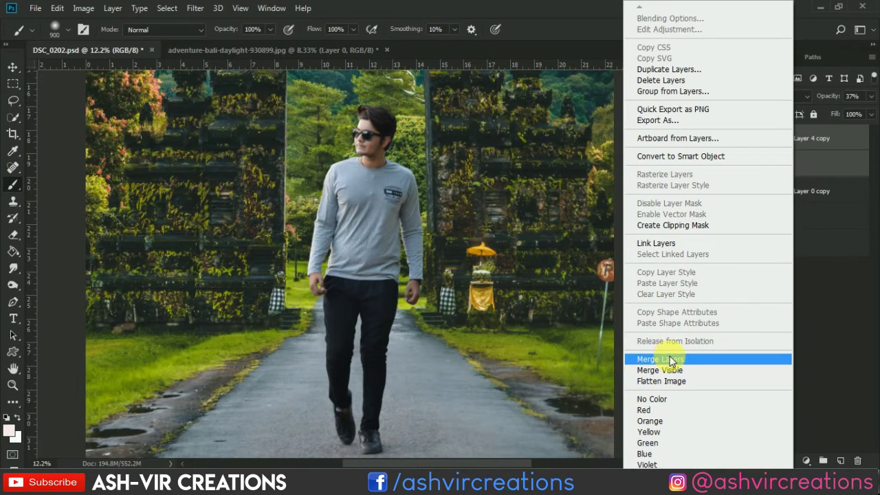
key(Escape)
scroll(555, 255, down, 2)
scroll(570, 271, down, 2)
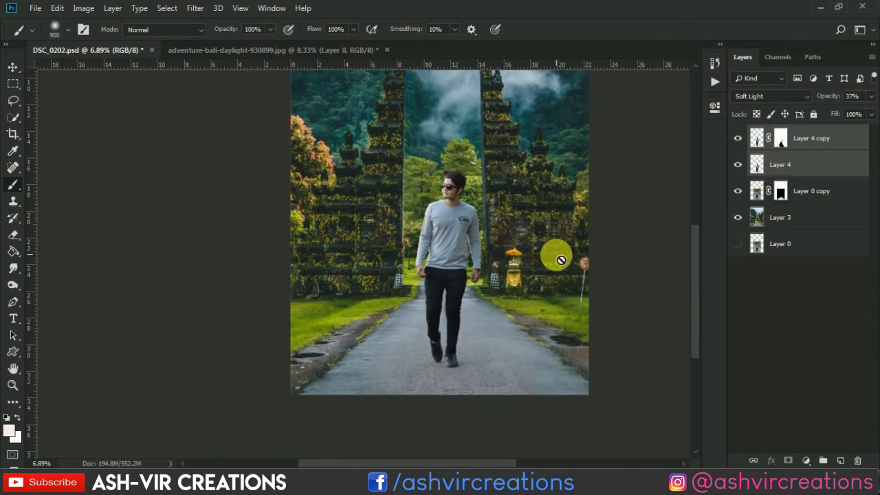
key(v)
scroll(555, 255, down, 2)
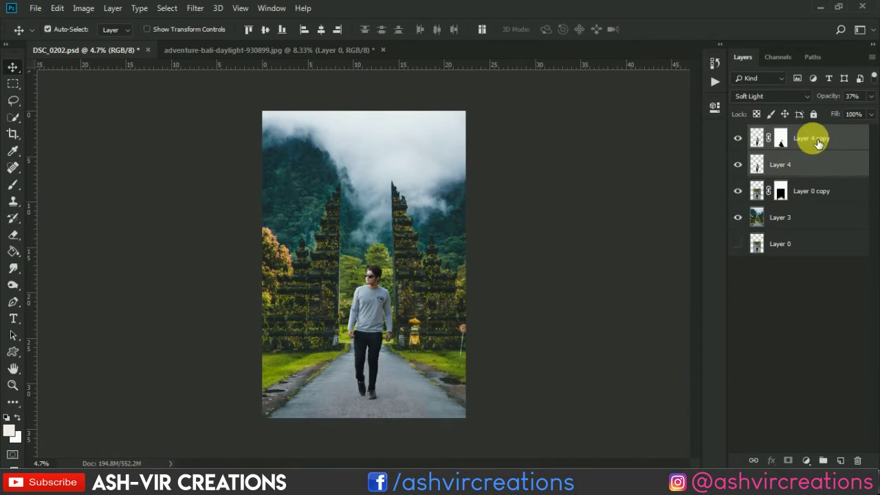
shift+click(805, 216)
right_click(805, 215)
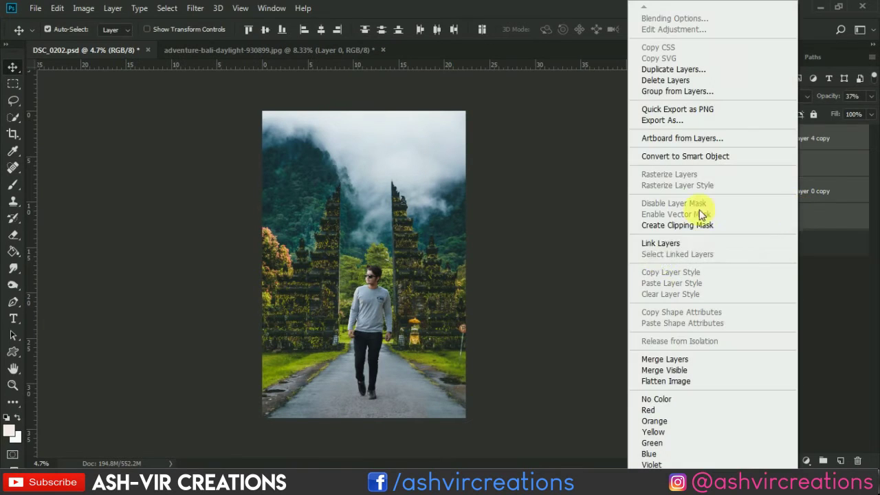
click(650, 357)
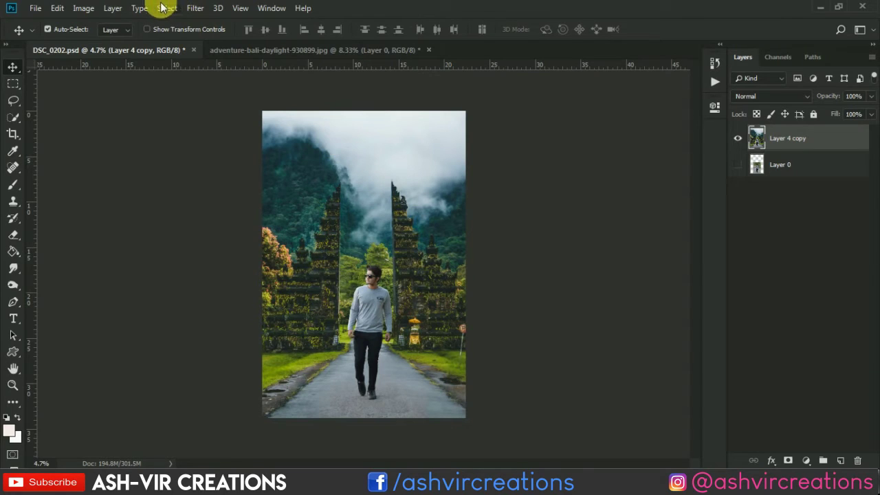
Open the Camera Raw Filter on the merged layer.
click(195, 7)
click(218, 85)
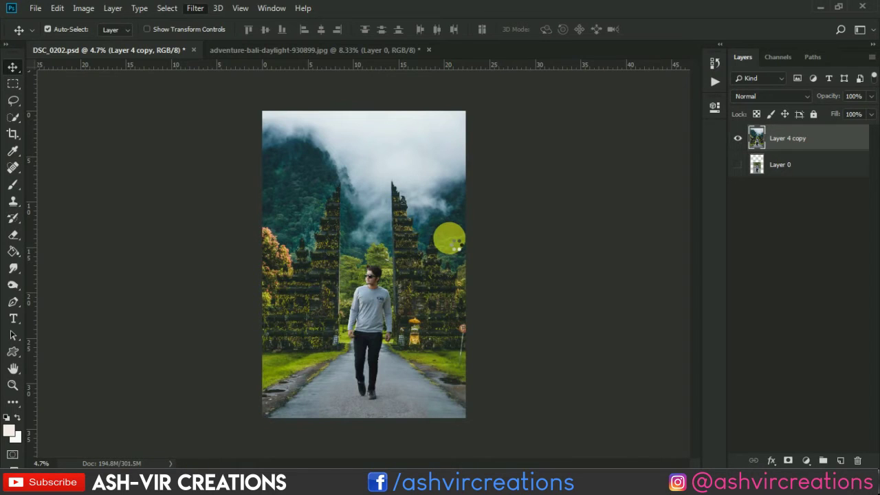
key(ctrl+shift+a)
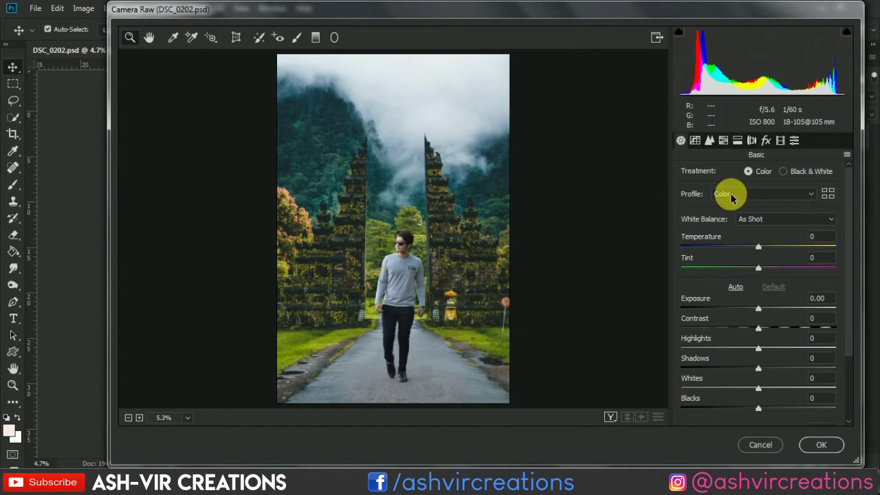
In Camera Raw HSL Hue, set Aquas to -100 and Yellows to -50.
click(722, 141)
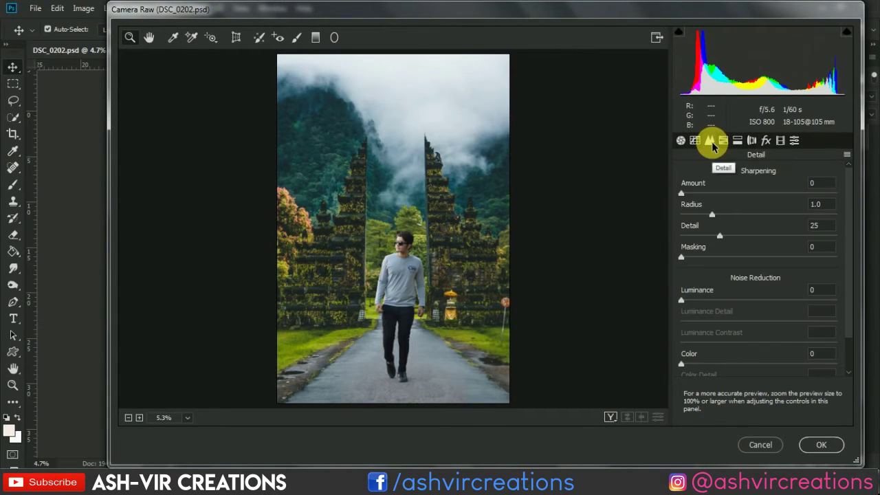
click(723, 141)
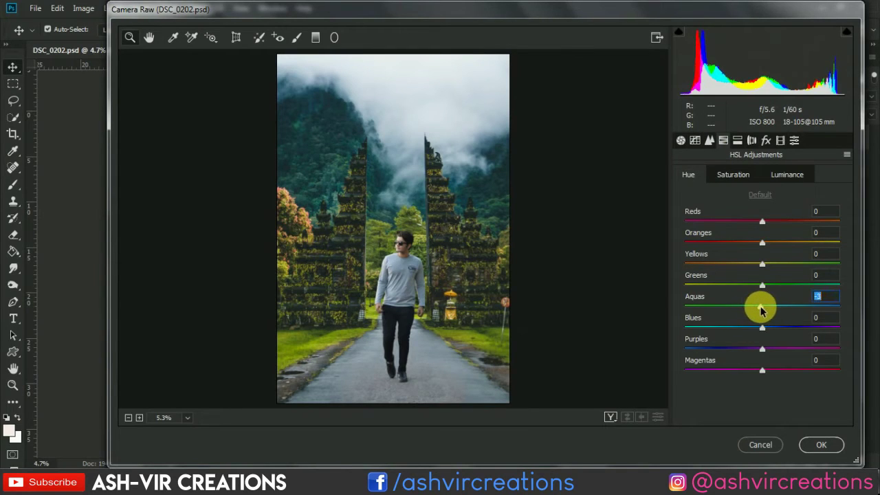
mouse_move(753, 311)
mouse_down()
mouse_move(636, 313)
mouse_move(666, 302)
mouse_up()
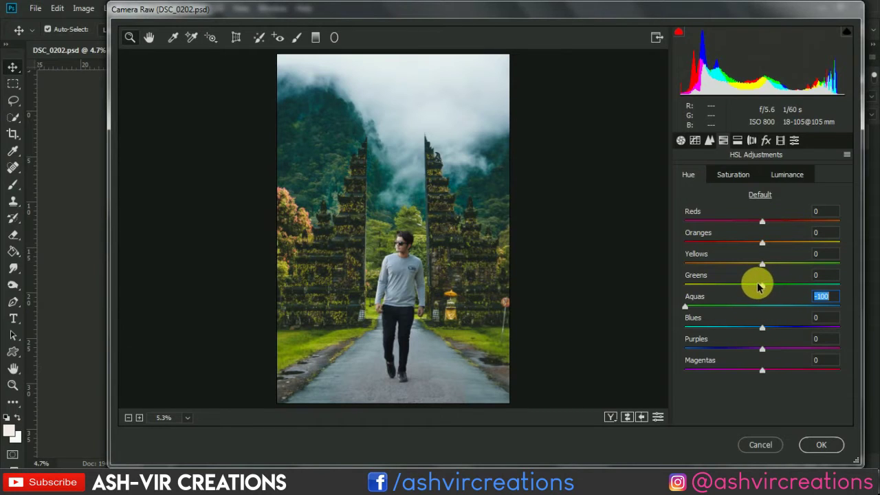
mouse_move(756, 287)
mouse_down()
mouse_move(691, 285)
mouse_move(832, 287)
mouse_move(679, 285)
mouse_move(840, 289)
mouse_move(667, 285)
mouse_move(761, 288)
mouse_move(731, 285)
mouse_up()
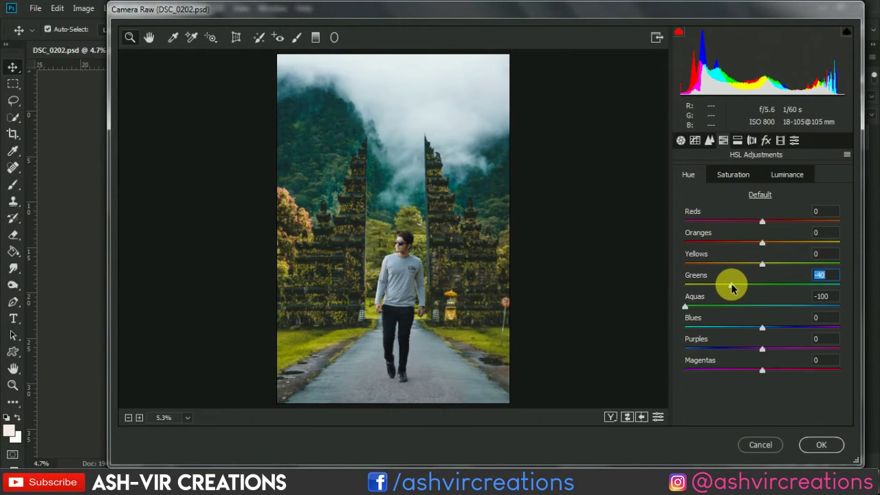
key(ctrl+plus)
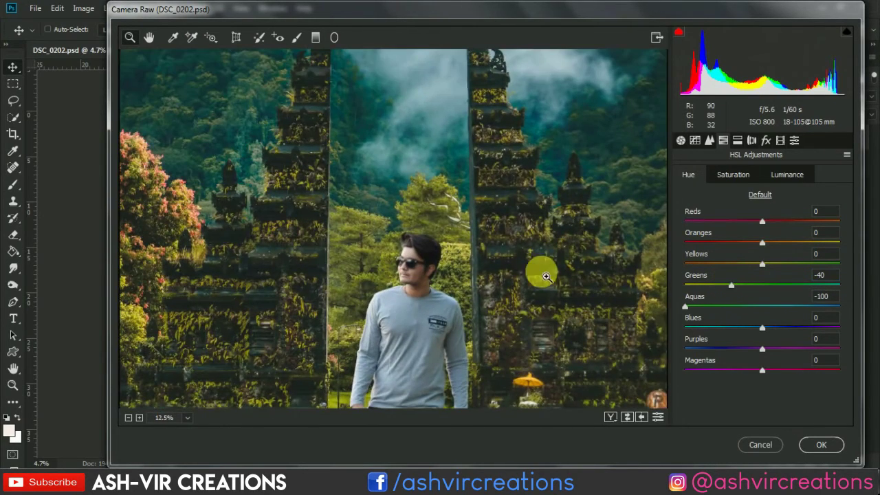
click(482, 130)
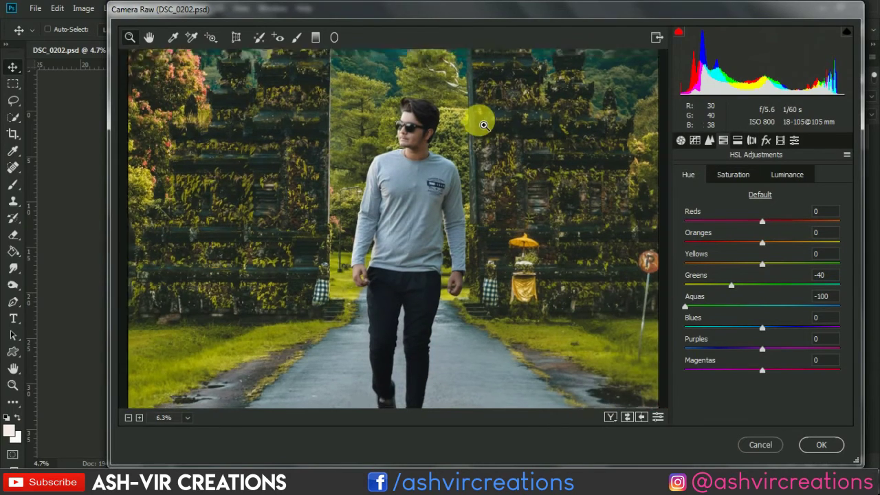
alt+click(484, 125)
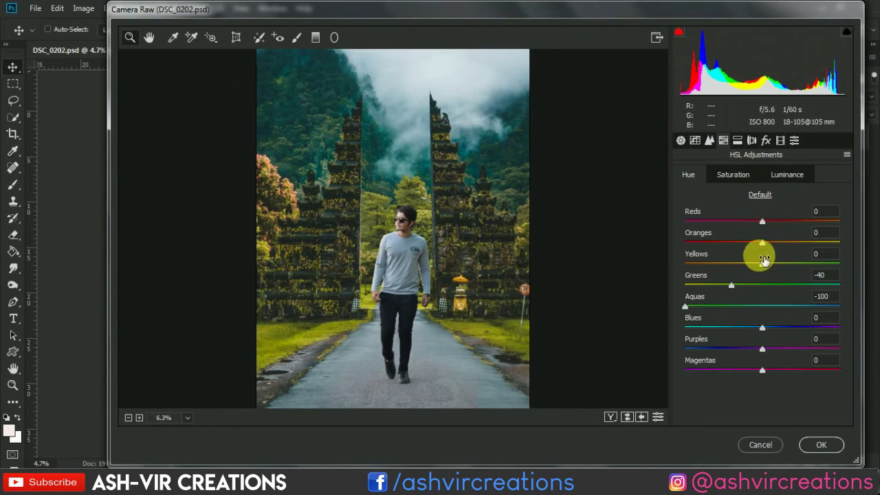
mouse_move(752, 265)
mouse_down()
mouse_move(873, 270)
mouse_move(744, 265)
mouse_move(719, 292)
mouse_move(694, 288)
mouse_up()
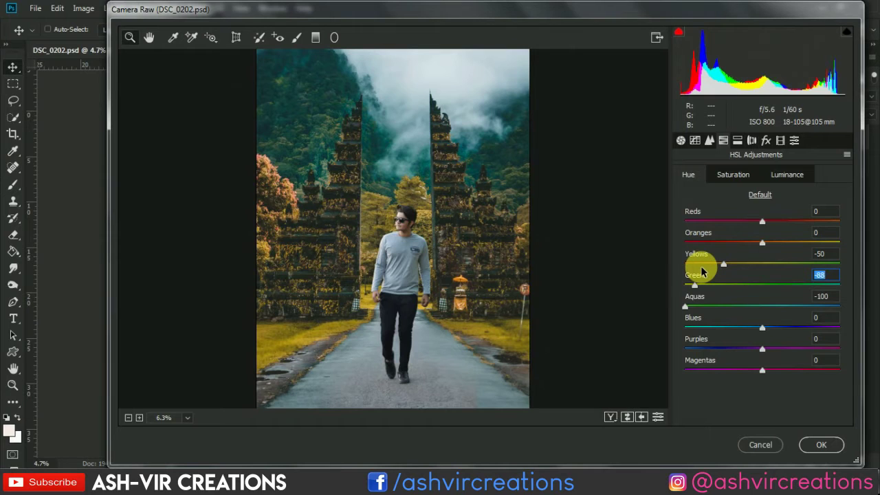
text(+)
Set the Greens hue to -61 and add a +3 Post Crop Vignetting amount.
key(ctrl+plus)
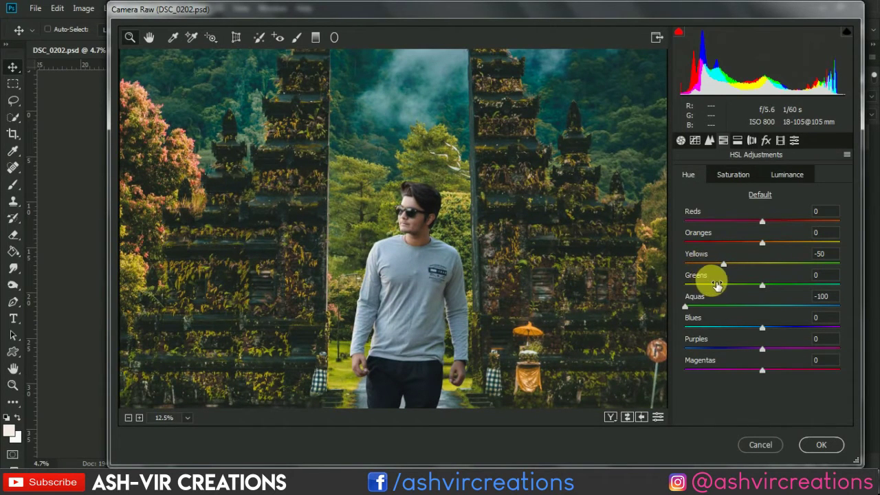
mouse_move(720, 285)
mouse_down()
mouse_move(675, 290)
mouse_move(710, 297)
mouse_up()
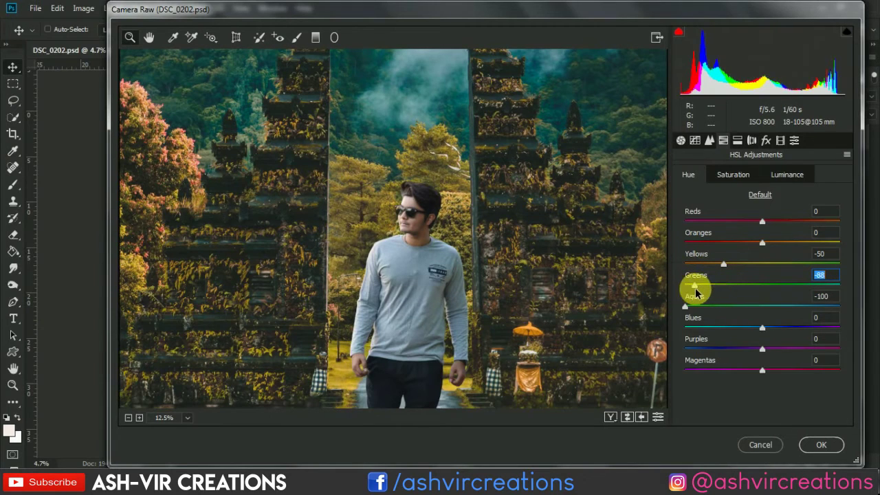
drag(709, 297, 716, 298)
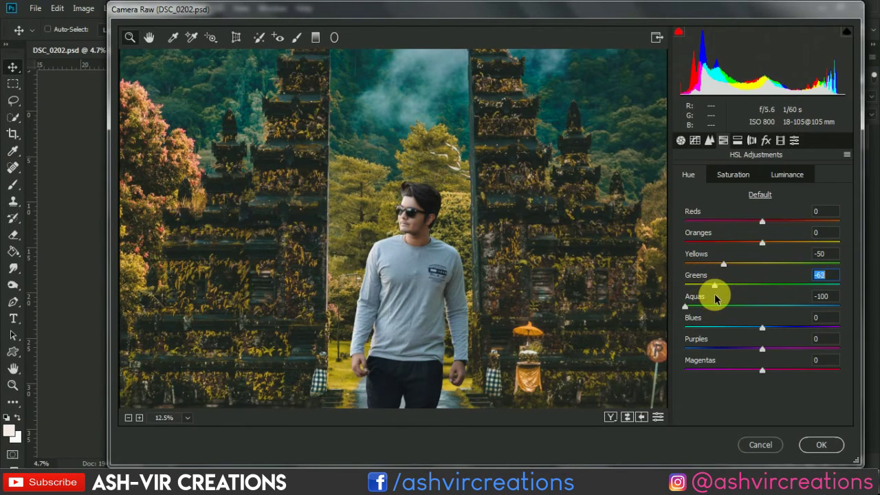
key(ctrl+plus)
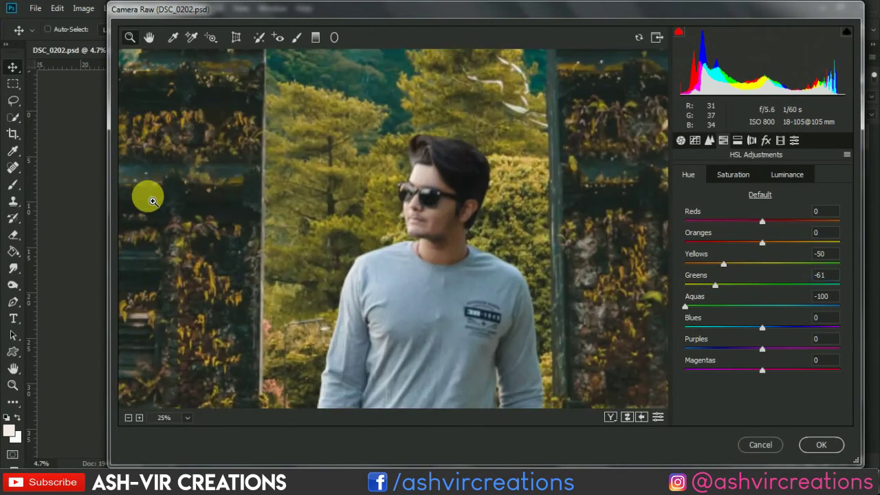
key(ctrl+minus)
key(ctrl+plus)
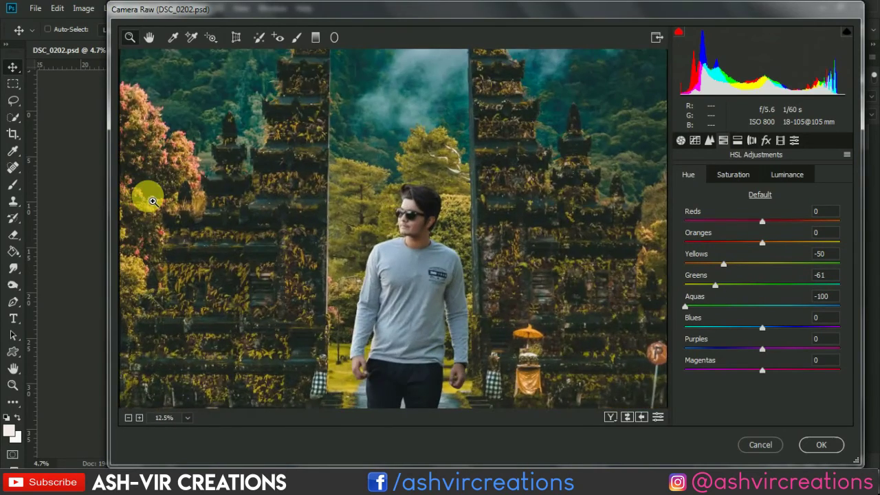
key(ctrl+minus)
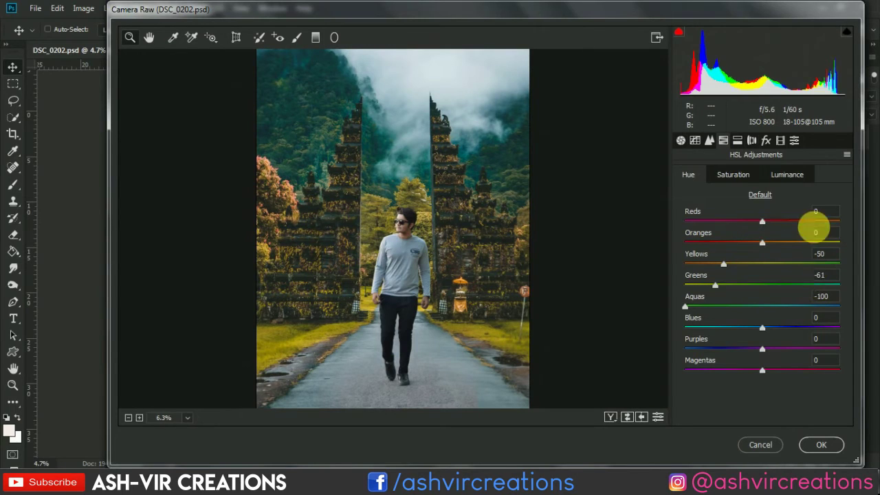
click(765, 140)
mouse_move(760, 309)
mouse_down()
mouse_move(725, 307)
mouse_move(765, 311)
mouse_up()
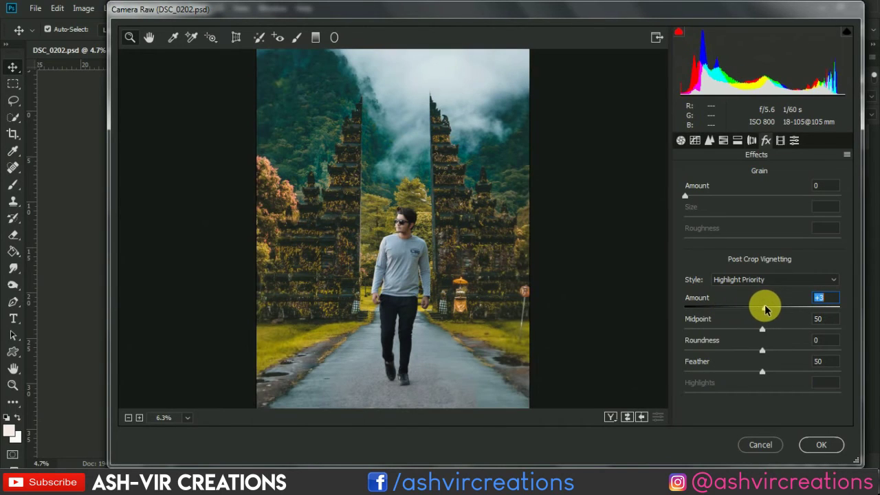
Reset Vignetting Amount to 0, and test the HSL Blues hue before returning it to 0.
double_click(764, 307)
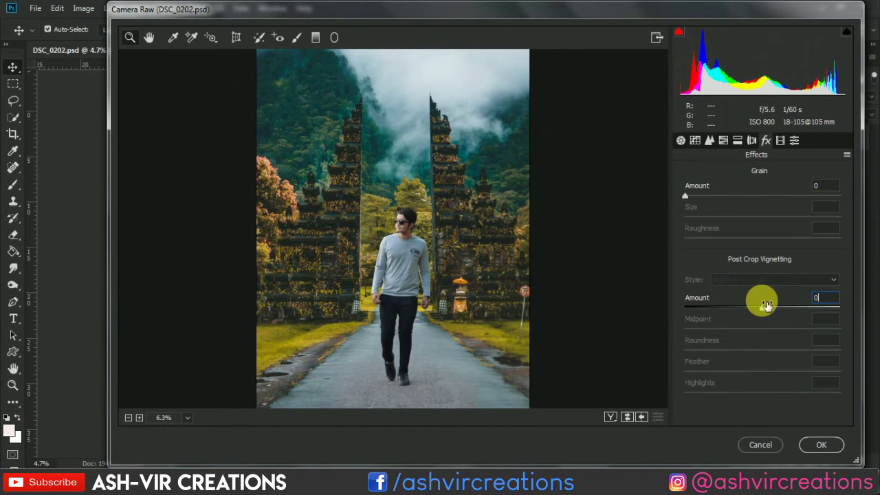
click(723, 140)
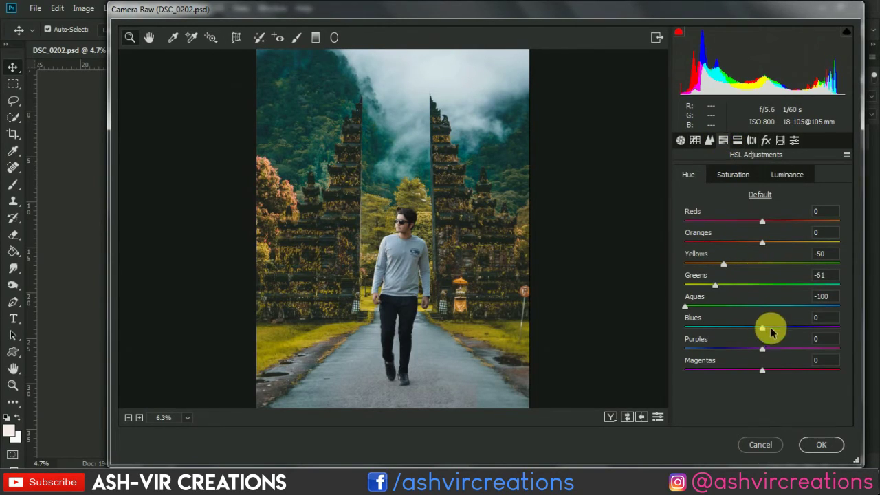
drag(756, 329, 693, 328)
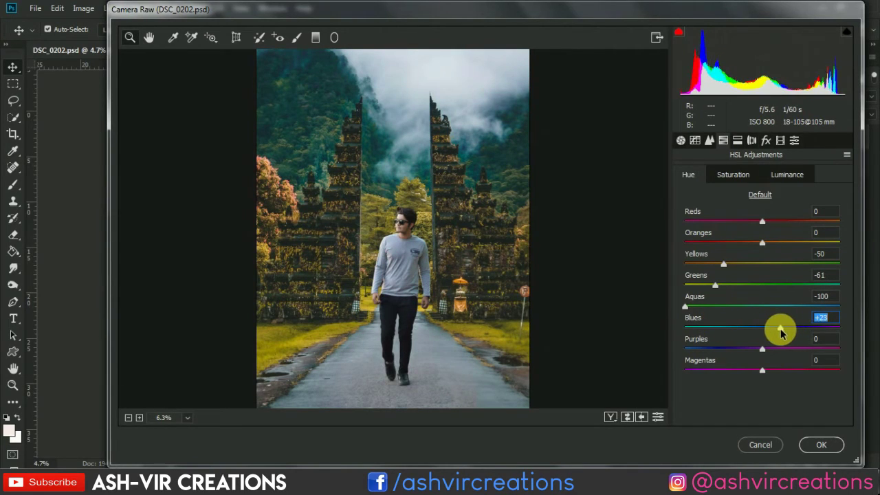
text(0)
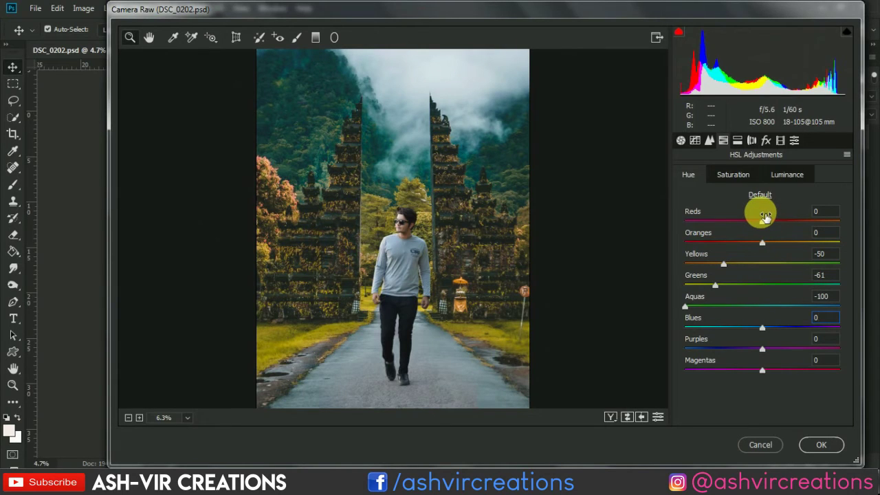
click(771, 141)
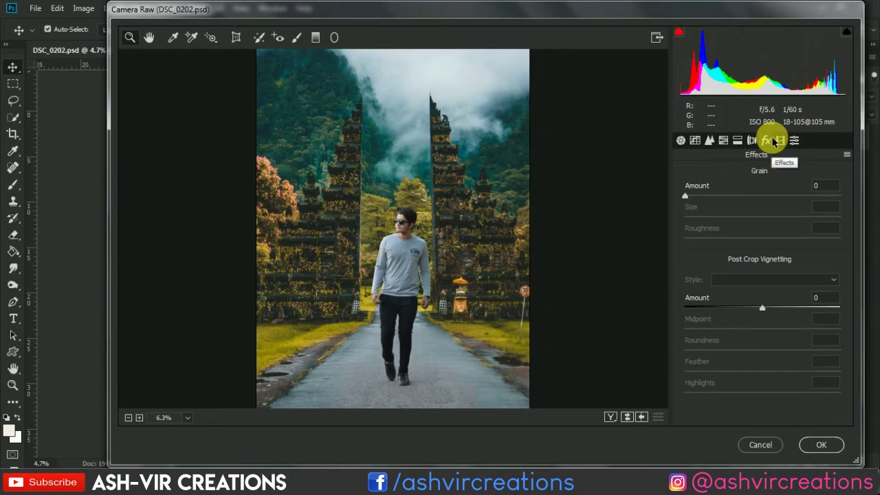
In Calibration, set Blue Primary hue to -33 and Red Primary hue to +16, checking a zoomed preview.
click(780, 140)
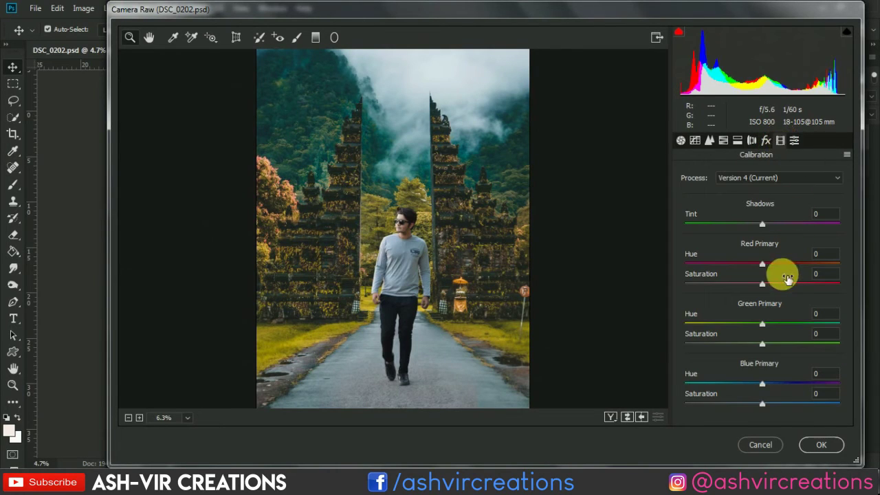
drag(761, 382, 699, 389)
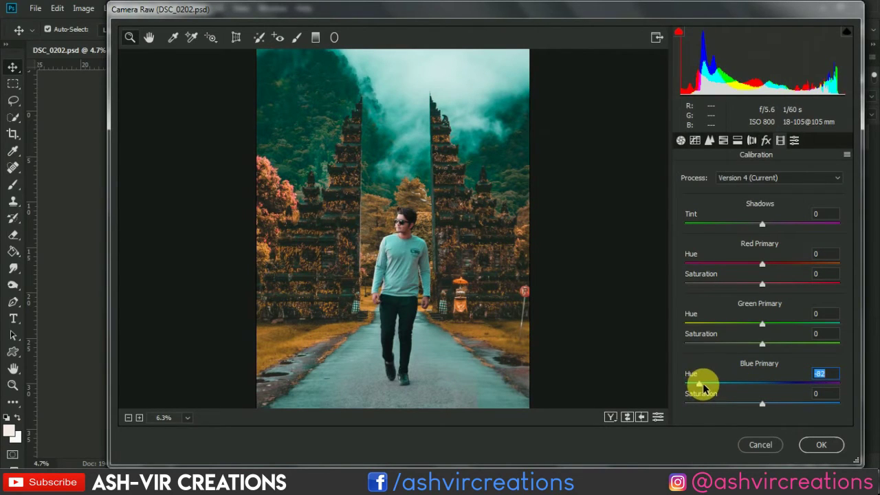
text(0)
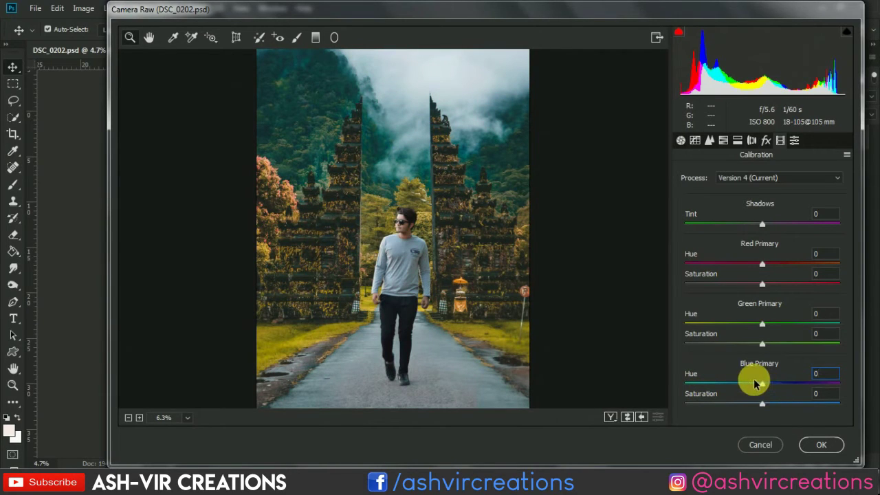
click(747, 386)
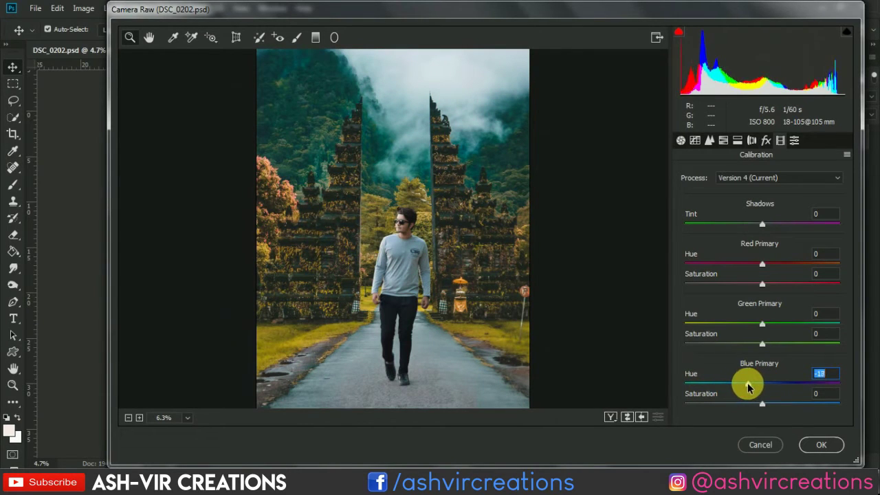
mouse_move(748, 386)
mouse_down()
mouse_move(717, 387)
mouse_move(764, 388)
mouse_move(725, 393)
mouse_up()
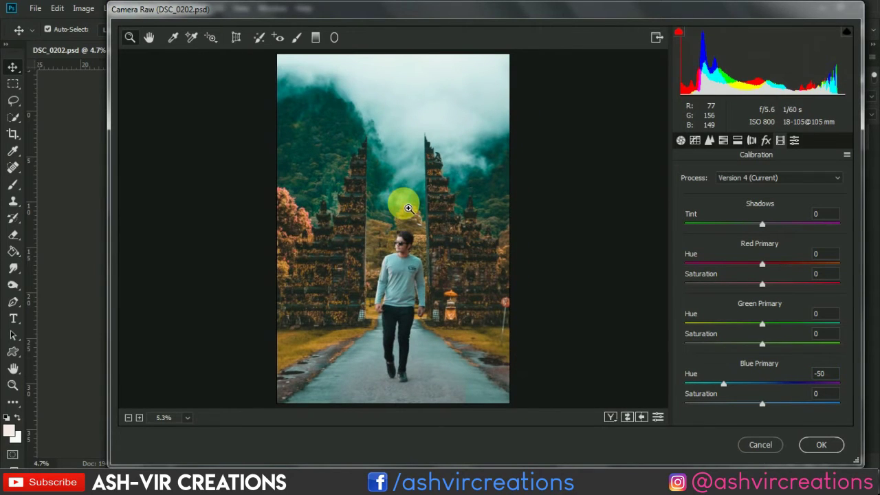
click(403, 202)
drag(447, 245, 477, 78)
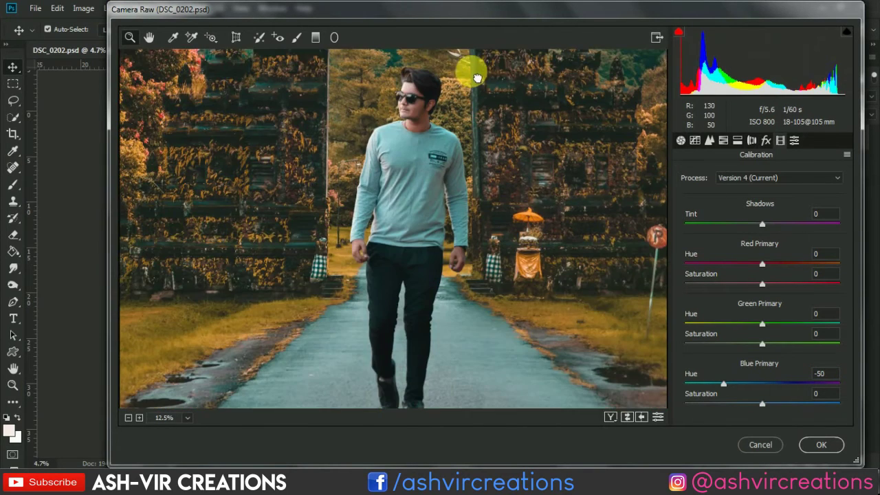
mouse_move(723, 383)
mouse_down()
mouse_move(755, 384)
mouse_move(736, 384)
mouse_up()
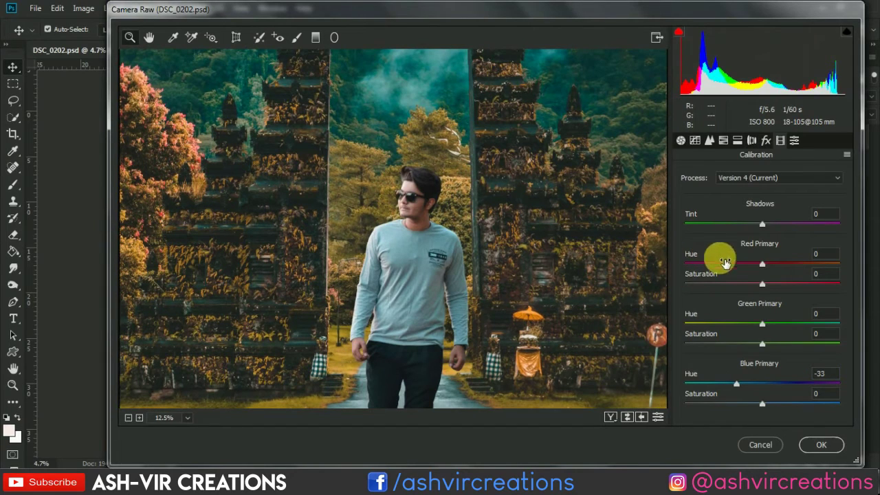
mouse_move(760, 267)
mouse_down()
mouse_move(692, 261)
mouse_move(805, 269)
mouse_move(758, 271)
mouse_move(782, 272)
mouse_move(775, 273)
mouse_up()
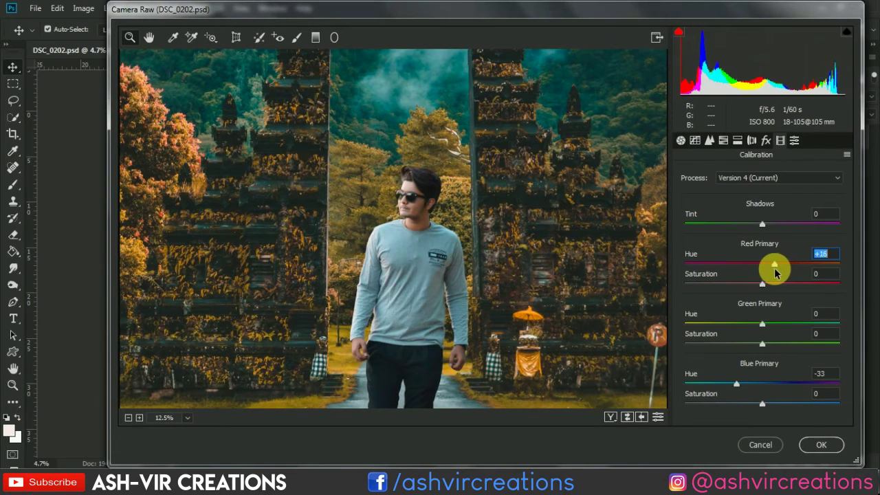
key(ctrl+0)
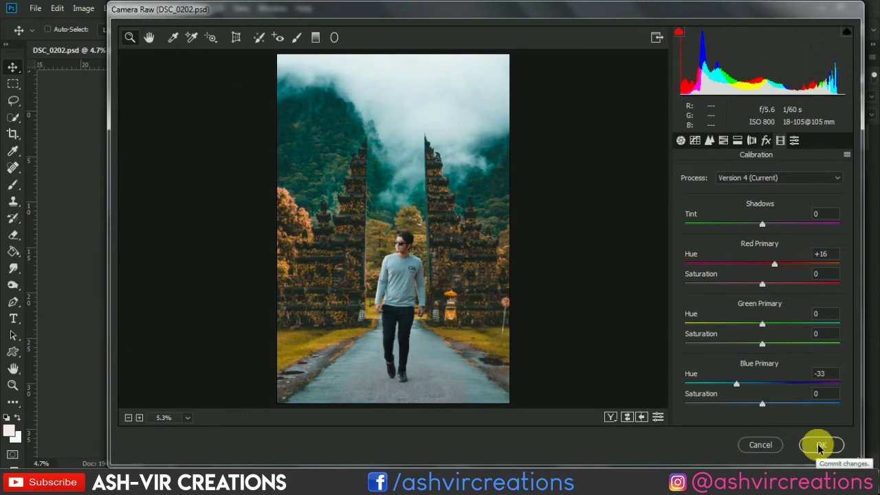
Leave Temperature neutral, then set Exposure to +0.15, Contrast to +10 and Highlights to +8.
click(681, 141)
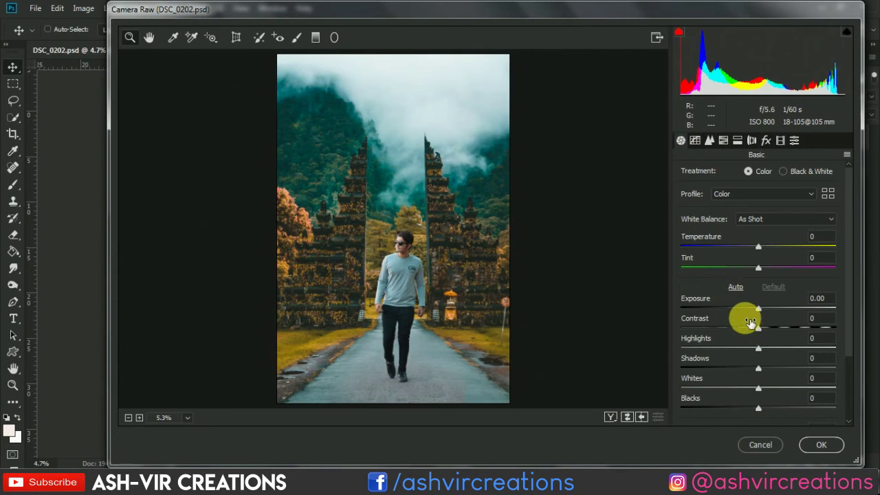
key(ctrl+plus)
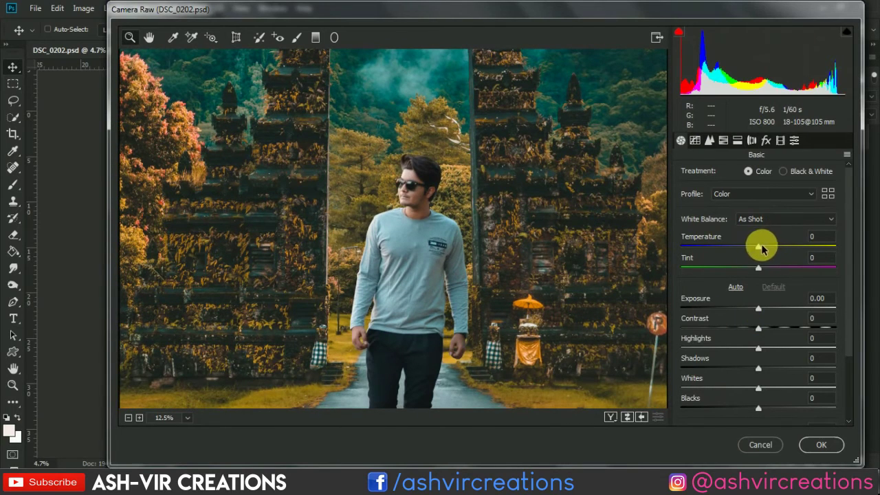
drag(758, 246, 754, 247)
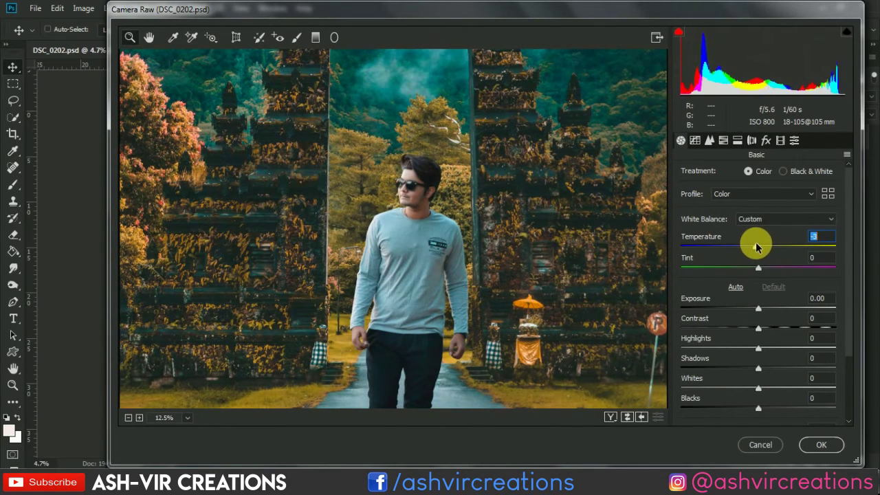
drag(753, 248, 756, 246)
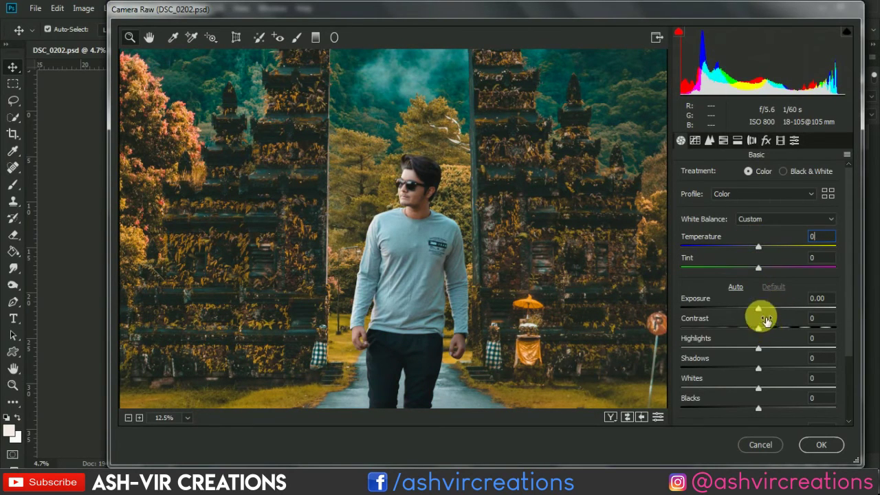
double_click(761, 312)
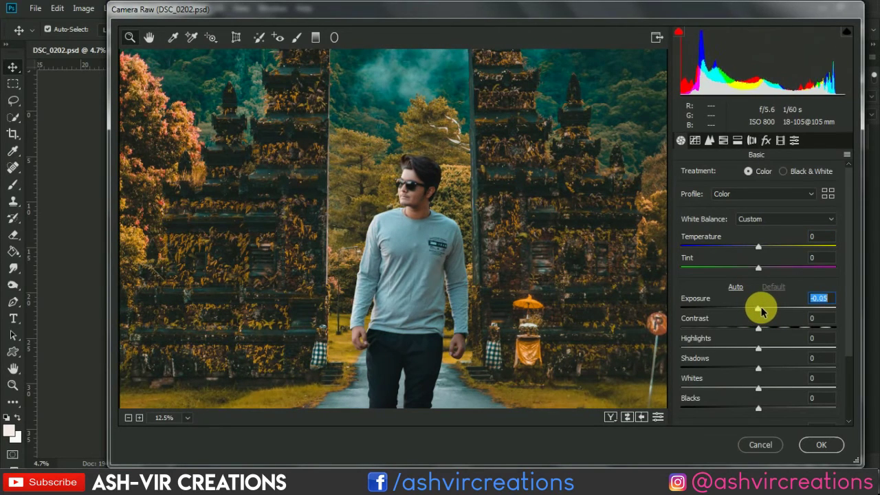
key(ctrl+0)
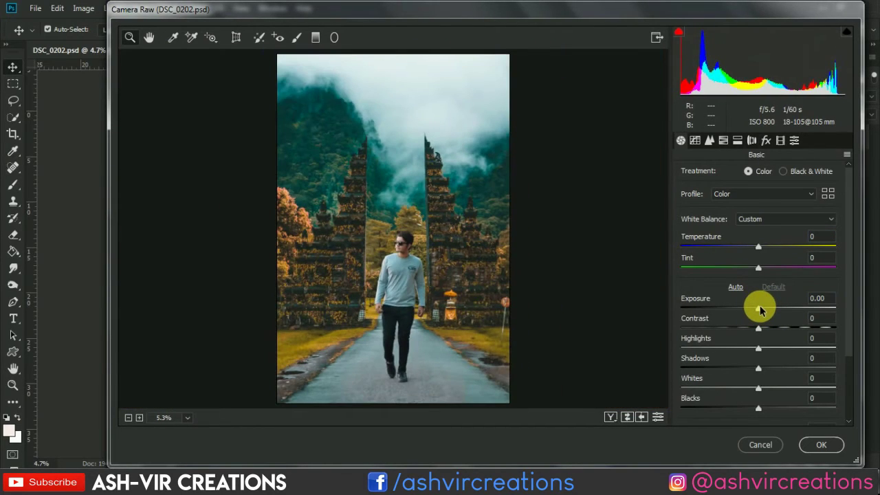
click(760, 311)
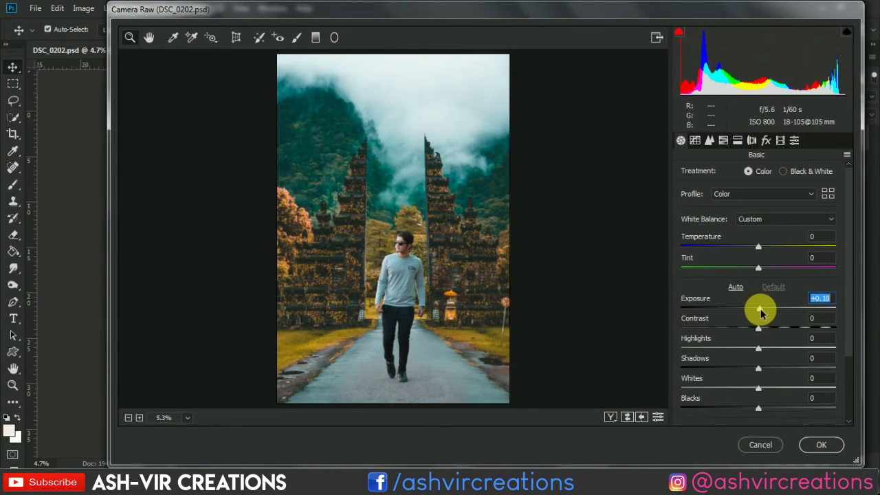
key(Up)
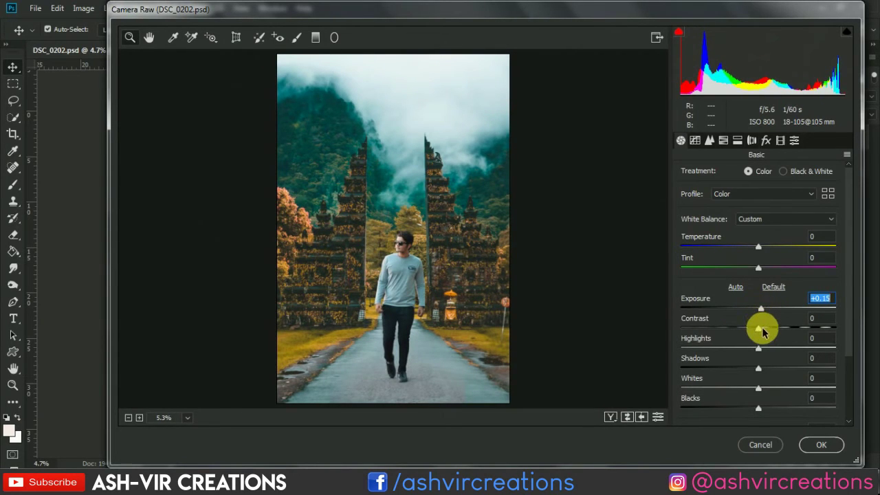
mouse_move(762, 327)
mouse_down()
mouse_move(738, 323)
mouse_move(797, 337)
mouse_move(730, 324)
mouse_move(779, 328)
mouse_move(763, 330)
mouse_move(771, 330)
mouse_up()
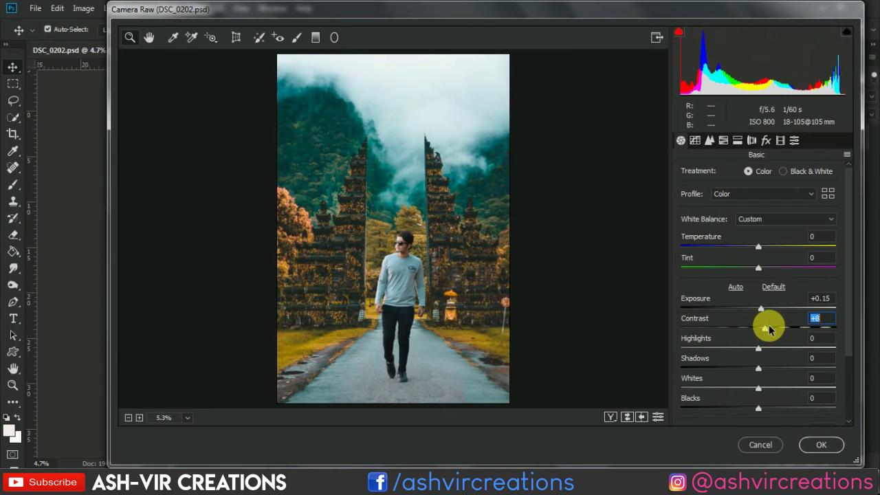
mouse_move(784, 347)
mouse_down()
mouse_move(746, 352)
mouse_move(811, 360)
mouse_move(726, 359)
mouse_move(781, 363)
mouse_move(692, 372)
mouse_move(700, 365)
mouse_move(780, 386)
mouse_move(775, 374)
mouse_move(766, 387)
mouse_move(737, 389)
mouse_move(771, 387)
mouse_move(769, 408)
mouse_move(726, 413)
mouse_move(786, 410)
mouse_move(748, 412)
mouse_move(774, 411)
mouse_up()
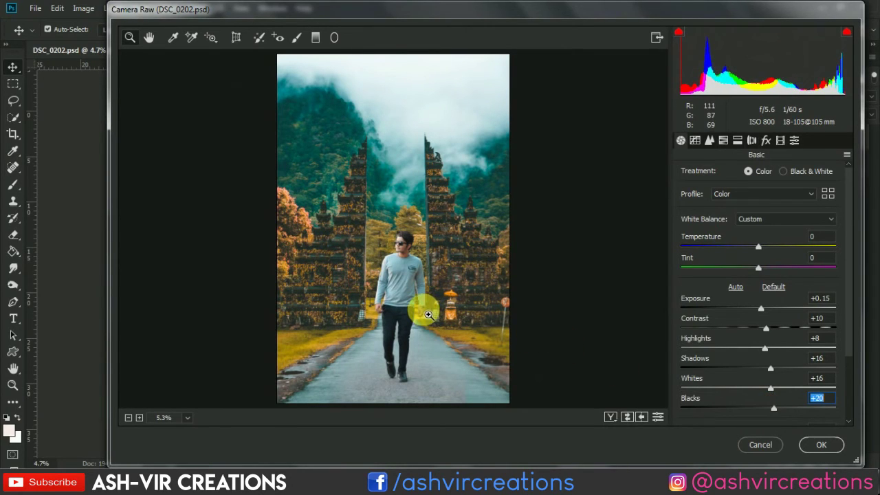
Raise Blacks to +28 and Clarity to +13 in the Basic panel.
scroll(850, 356, down, 1)
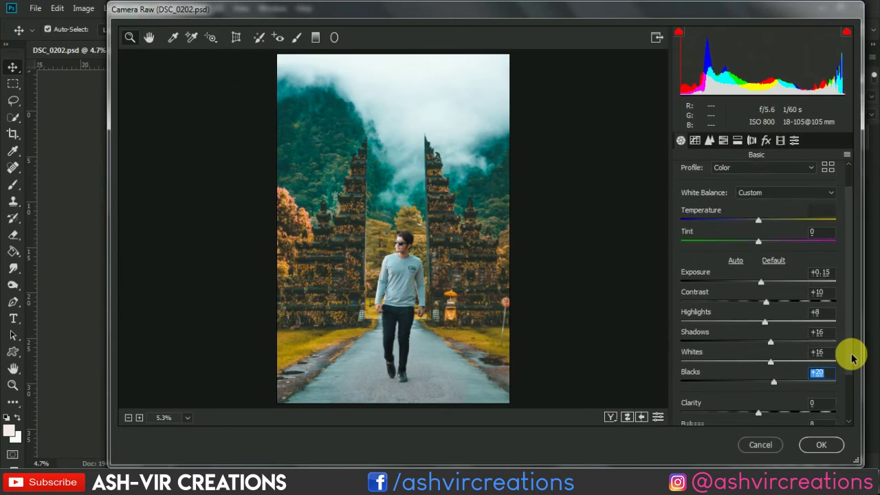
scroll(851, 356, down, 1)
mouse_move(773, 365)
mouse_down()
mouse_move(731, 365)
mouse_move(826, 378)
mouse_move(766, 372)
mouse_move(787, 377)
mouse_up()
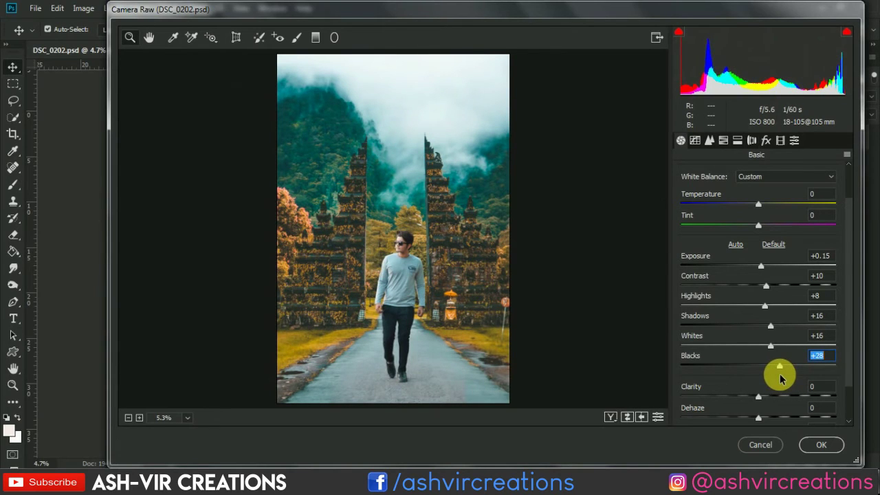
scroll(850, 404, down, 1)
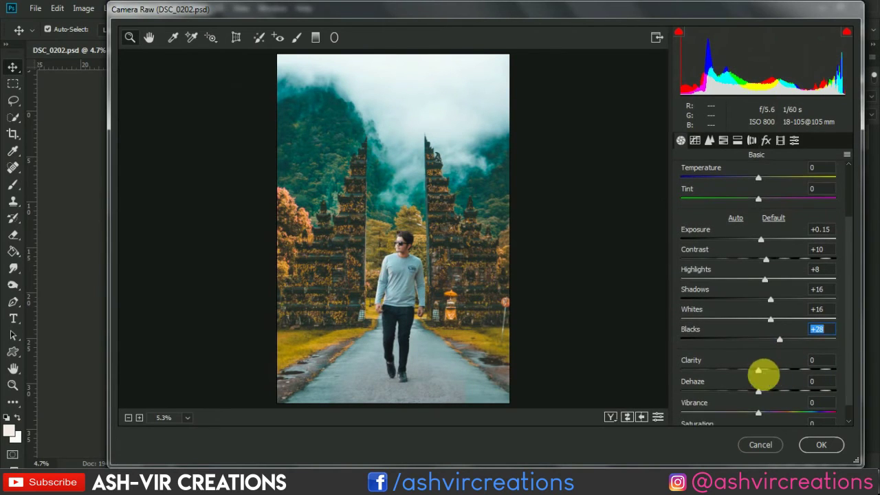
mouse_move(759, 371)
mouse_down()
mouse_move(779, 373)
mouse_move(762, 372)
mouse_move(771, 371)
mouse_up()
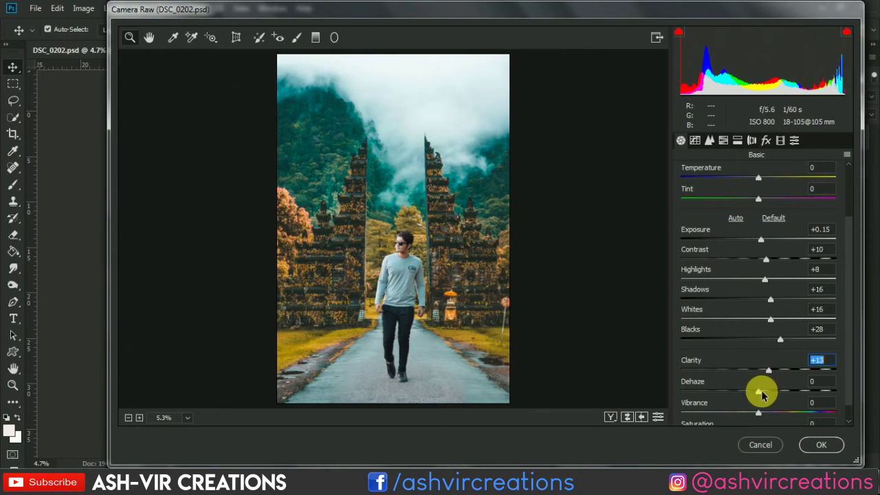
Settle Dehaze at -3 and raise Vibrance to +7.
mouse_move(784, 394)
mouse_down()
mouse_move(805, 393)
mouse_move(738, 396)
mouse_move(848, 399)
mouse_move(753, 398)
mouse_up()
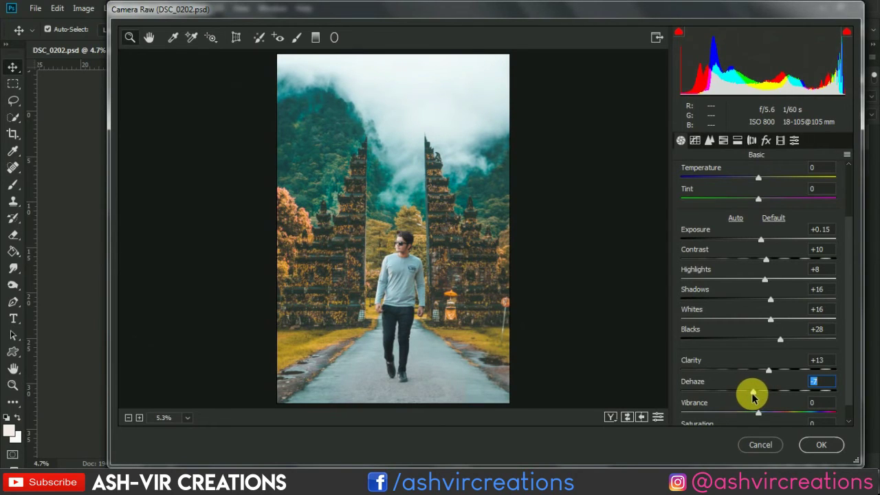
drag(758, 397, 765, 397)
drag(756, 395, 756, 395)
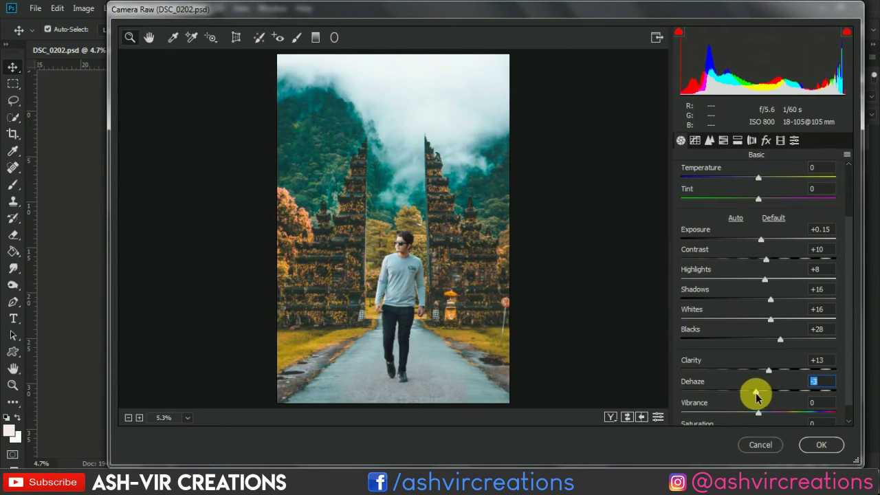
scroll(851, 414, down, 1)
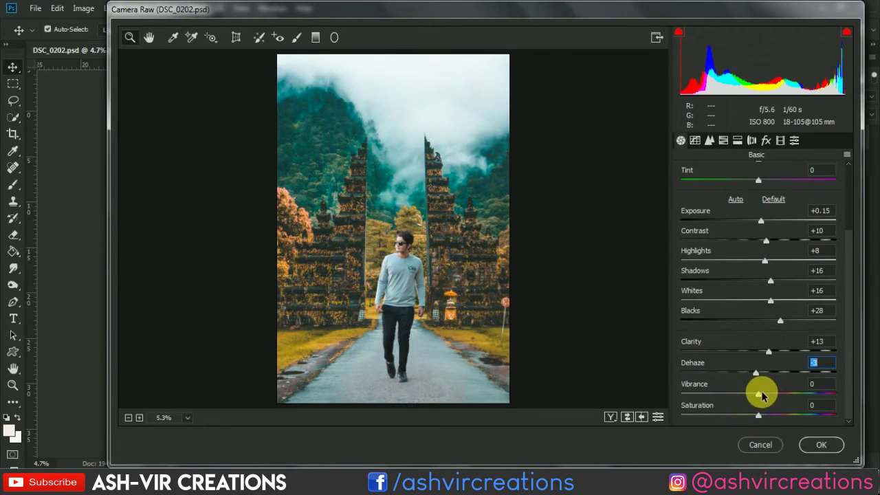
mouse_move(760, 394)
mouse_down()
mouse_move(799, 397)
mouse_move(758, 398)
mouse_move(765, 400)
mouse_up()
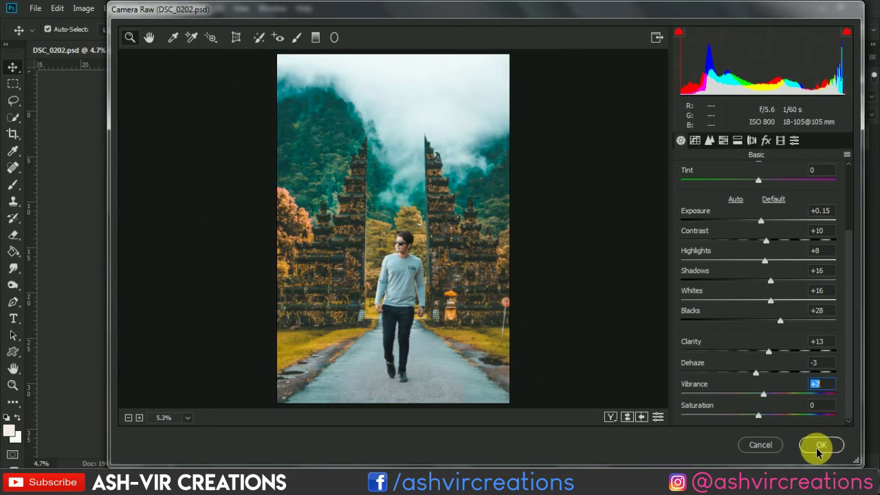
Apply the Camera Raw grade to the composite and zoom in on the canvas.
click(817, 447)
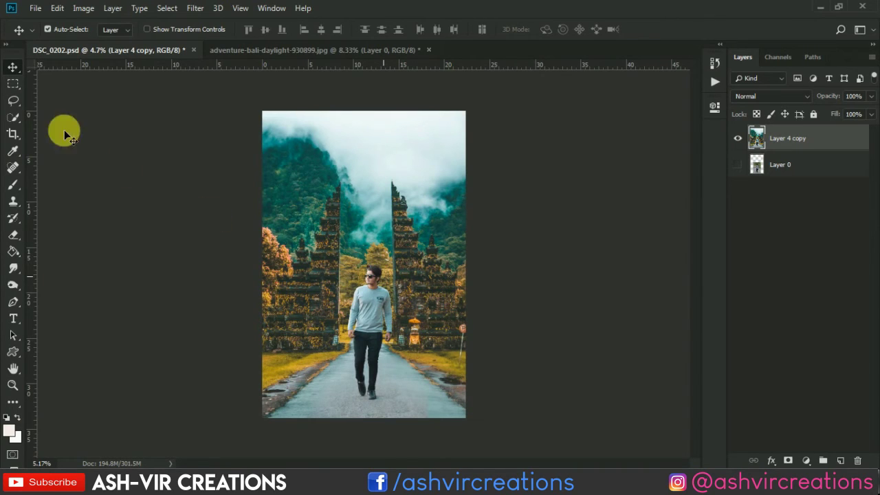
key(ctrl+plus)
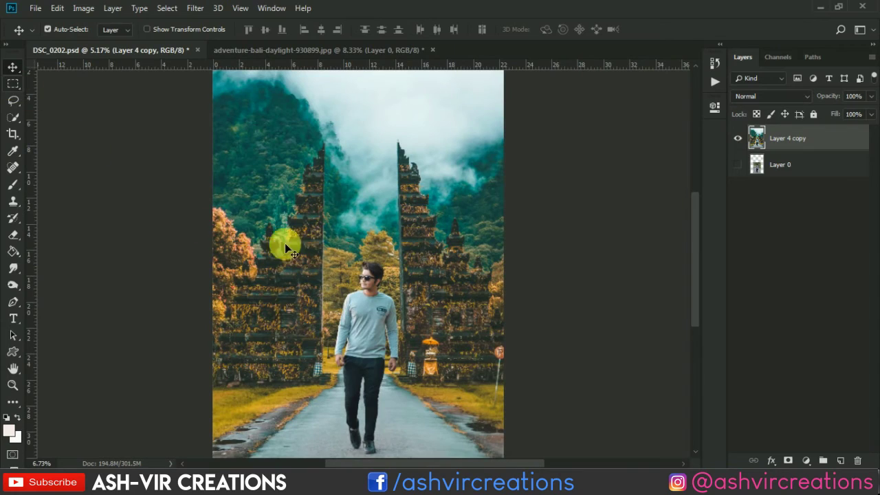
drag(305, 275, 304, 228)
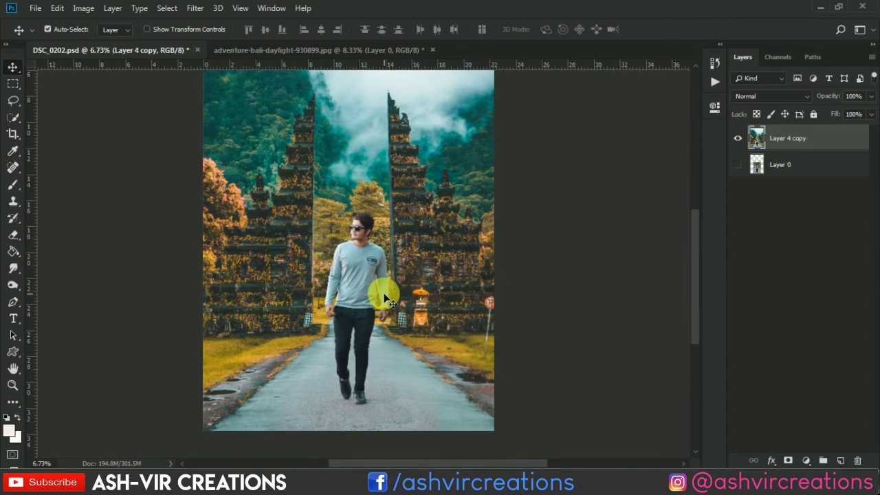
scroll(377, 282, up, 1)
scroll(376, 281, up, 2)
scroll(376, 282, up, 2)
scroll(375, 282, up, 1)
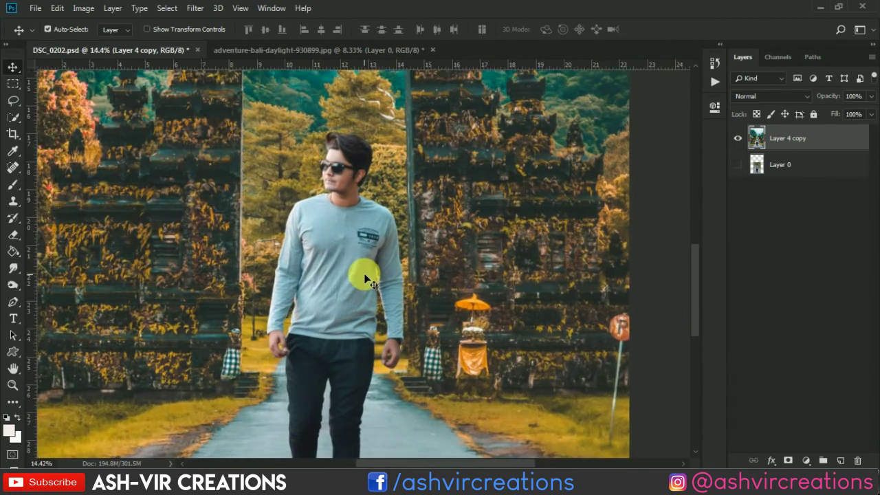
scroll(350, 228, up, 1)
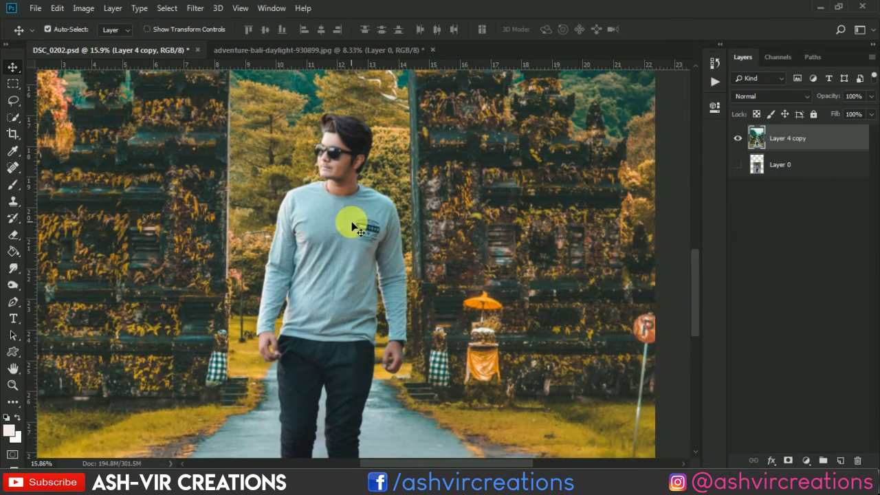
scroll(328, 164, up, 1)
scroll(328, 160, up, 1)
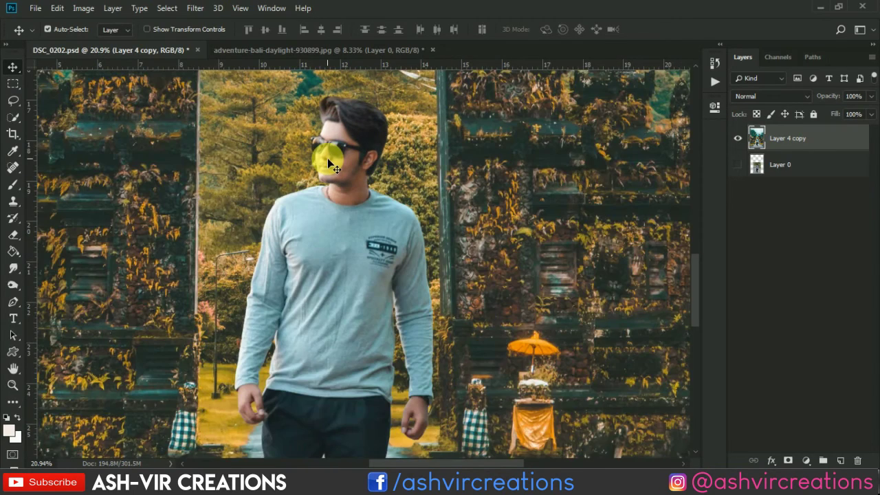
scroll(327, 158, down, 1)
scroll(327, 159, down, 1)
scroll(327, 158, down, 1)
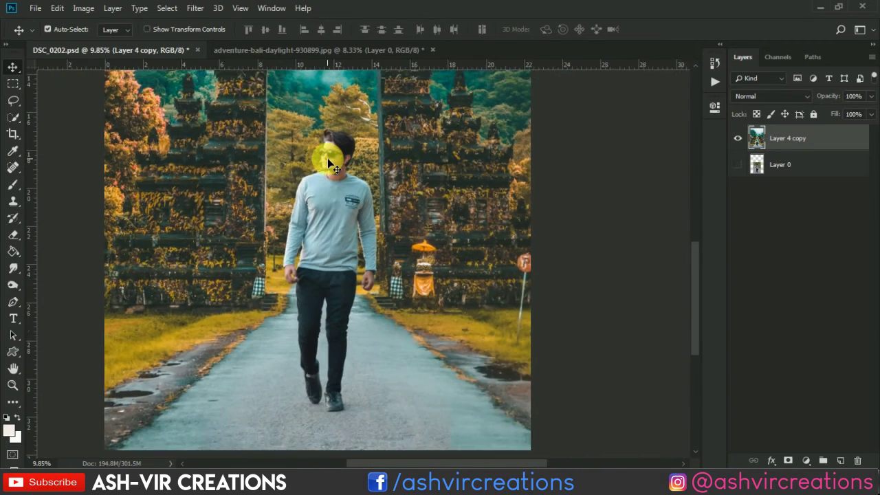
scroll(327, 158, down, 1)
scroll(327, 159, down, 1)
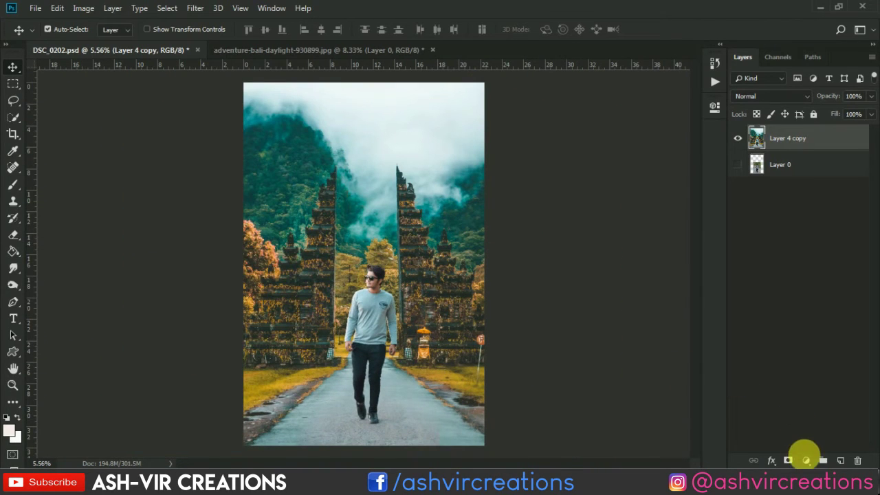
Add a Selective Color adjustment layer and choose the Blacks colour range.
click(808, 460)
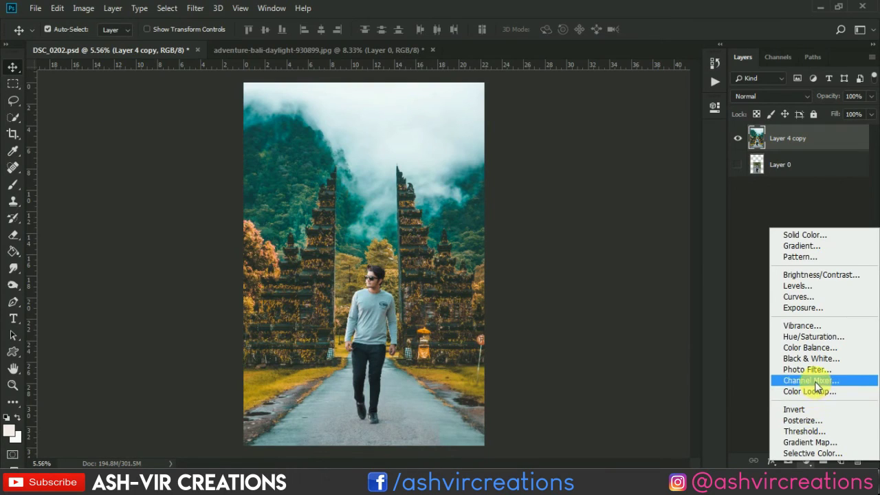
click(818, 447)
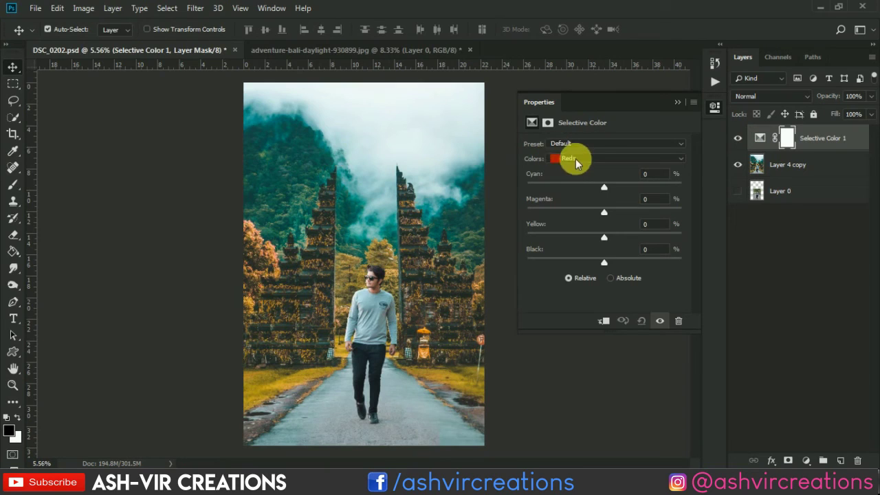
click(576, 160)
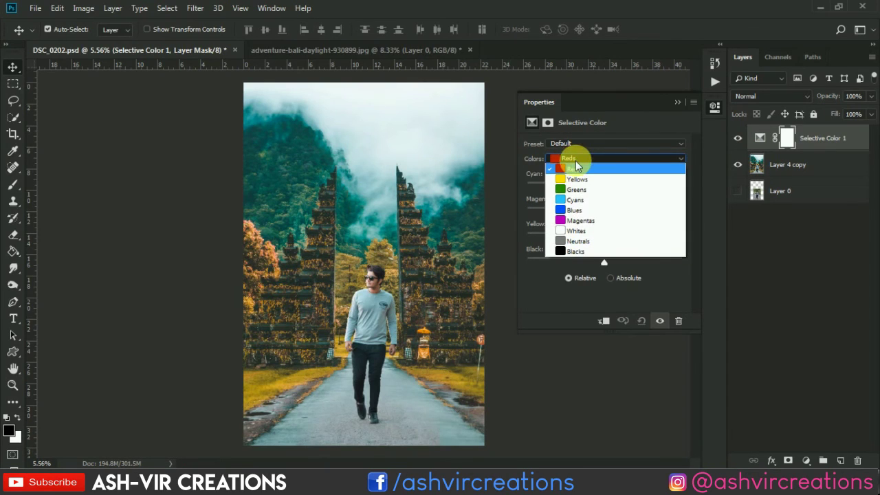
click(587, 252)
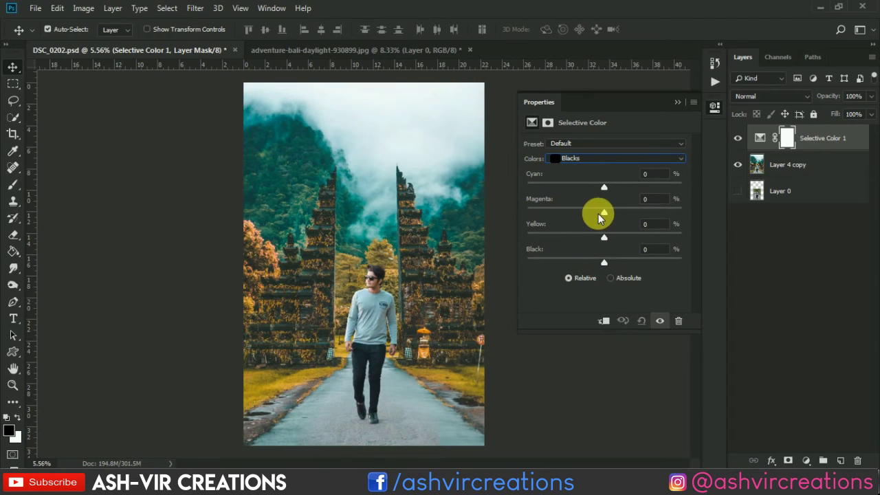
Set Blacks' Black to -3 with Magenta back at 0, then hide the layer.
drag(601, 214, 606, 210)
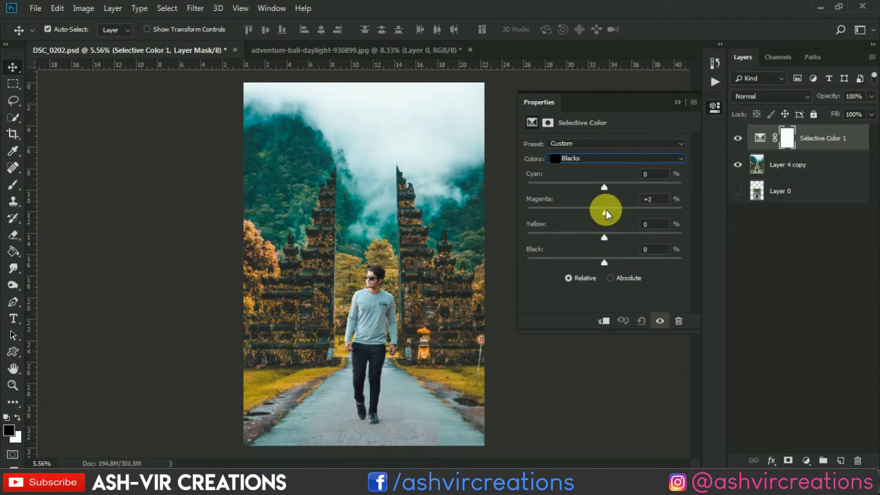
double_click(660, 198)
text(0)
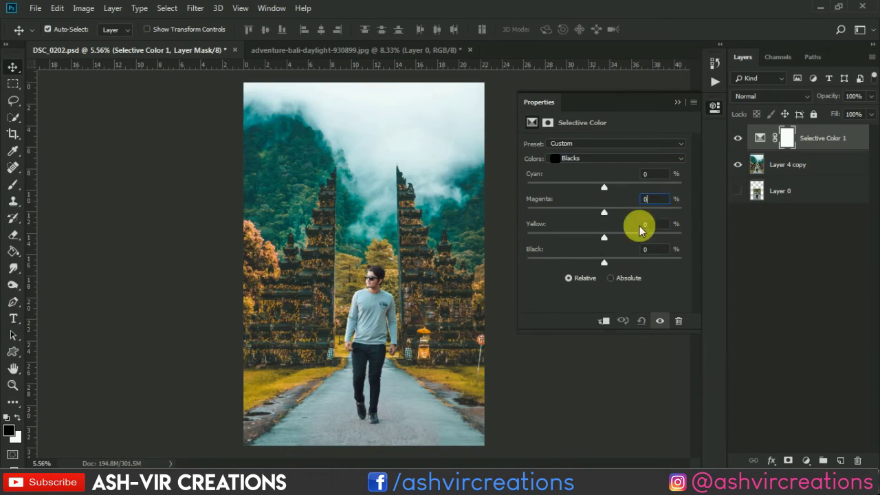
mouse_move(604, 261)
mouse_down()
mouse_move(595, 261)
mouse_move(602, 257)
mouse_up()
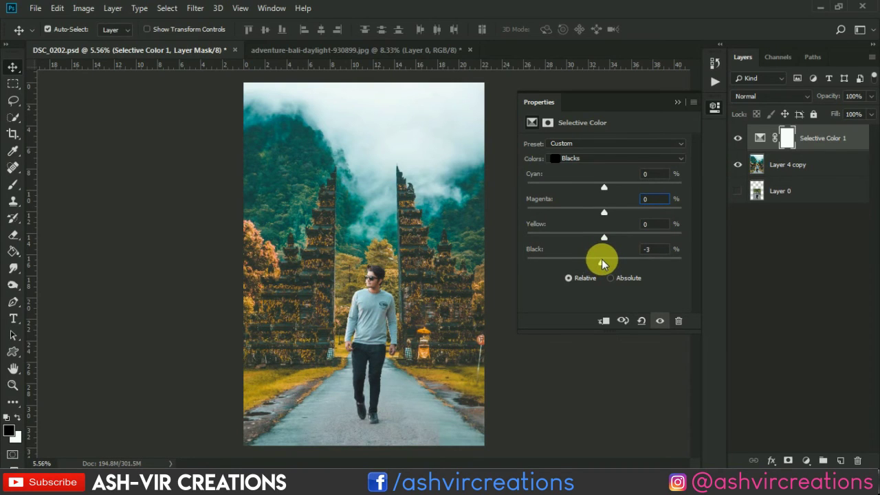
click(677, 102)
Show Selective Color 1 again and paint black over the man on its mask with an enlarged brush.
click(737, 138)
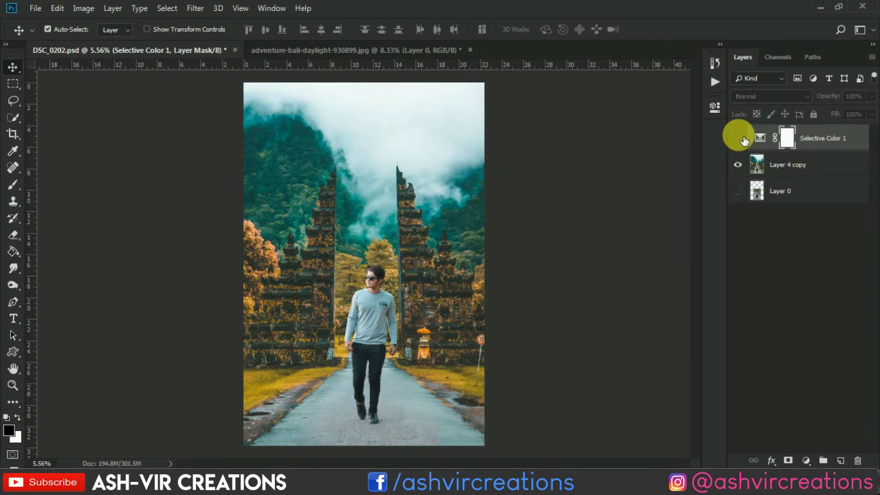
click(740, 138)
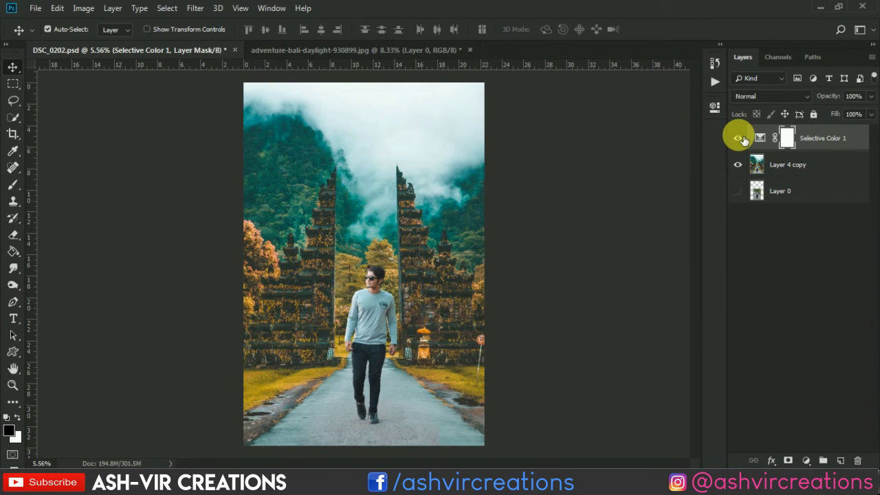
click(15, 187)
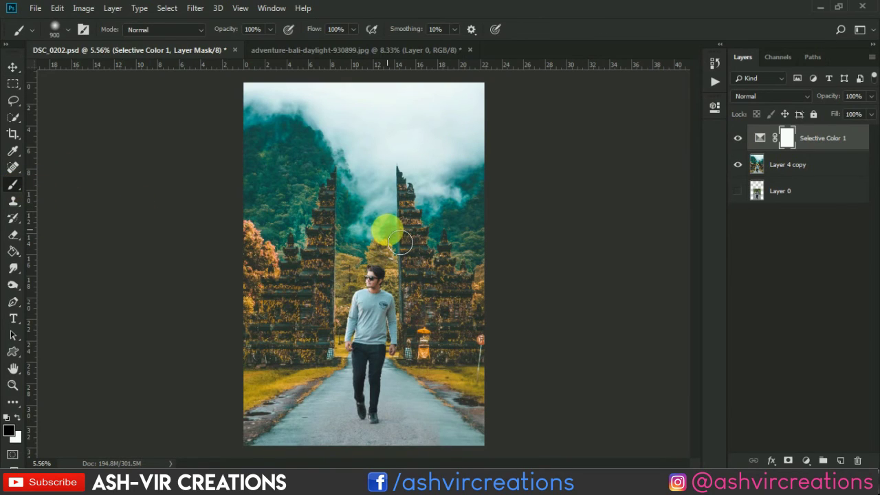
key(bracketright)
key(bracketright)
key(bracketright)
key(bracketright)
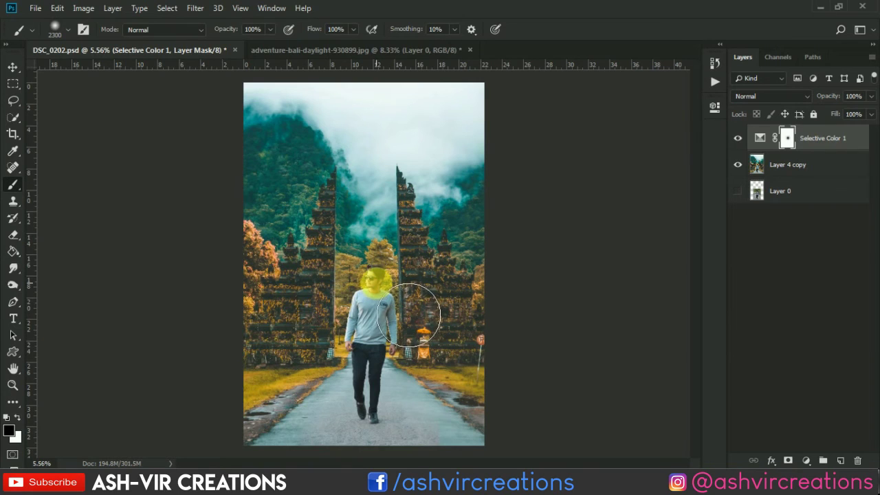
scroll(407, 318, up, 1)
mouse_move(410, 335)
mouse_down()
mouse_move(337, 395)
mouse_move(297, 152)
mouse_move(403, 108)
mouse_move(389, 225)
mouse_move(394, 293)
mouse_move(484, 389)
mouse_move(522, 405)
mouse_move(527, 452)
mouse_move(515, 246)
mouse_move(492, 98)
mouse_move(462, 251)
mouse_move(447, 149)
mouse_move(379, 117)
mouse_move(389, 141)
mouse_move(310, 213)
mouse_move(373, 147)
mouse_move(409, 135)
mouse_move(422, 68)
mouse_move(220, 108)
mouse_move(261, 167)
mouse_move(257, 124)
mouse_move(202, 257)
mouse_move(324, 189)
mouse_move(402, 227)
mouse_move(485, 310)
mouse_move(454, 269)
mouse_move(373, 246)
mouse_move(285, 267)
mouse_move(275, 165)
mouse_move(243, 320)
mouse_move(266, 293)
mouse_up()
scroll(389, 142, down, 1)
key(bracketright)
scroll(295, 291, up, 2)
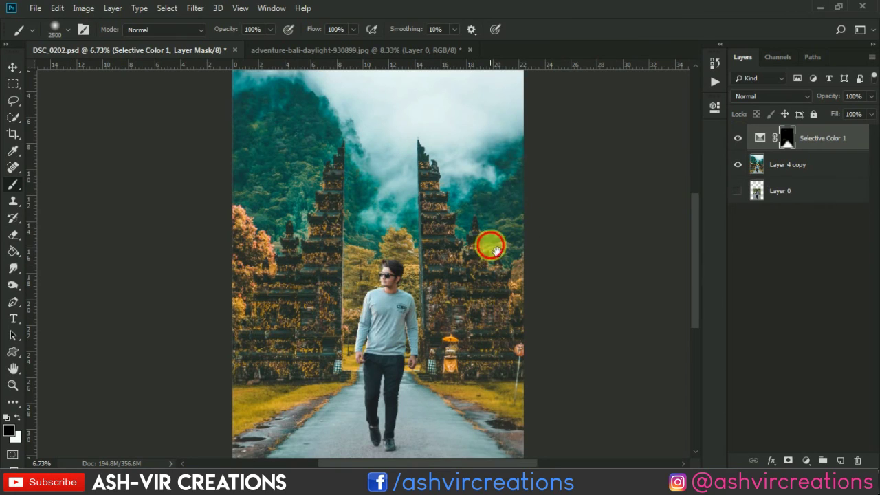
scroll(490, 245, up, 2)
scroll(536, 248, up, 1)
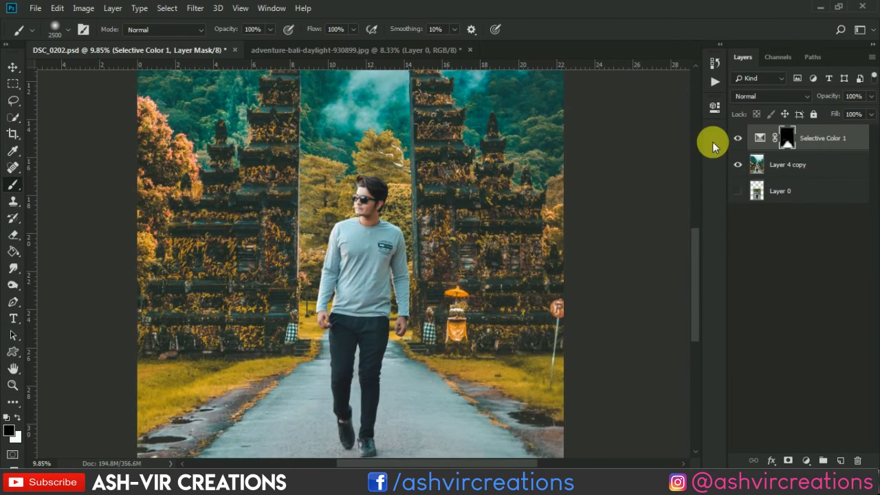
key(v)
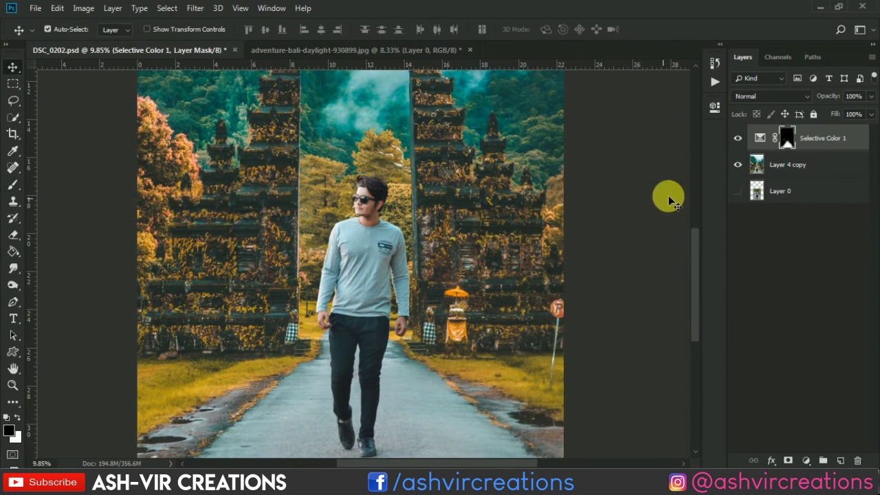
click(738, 138)
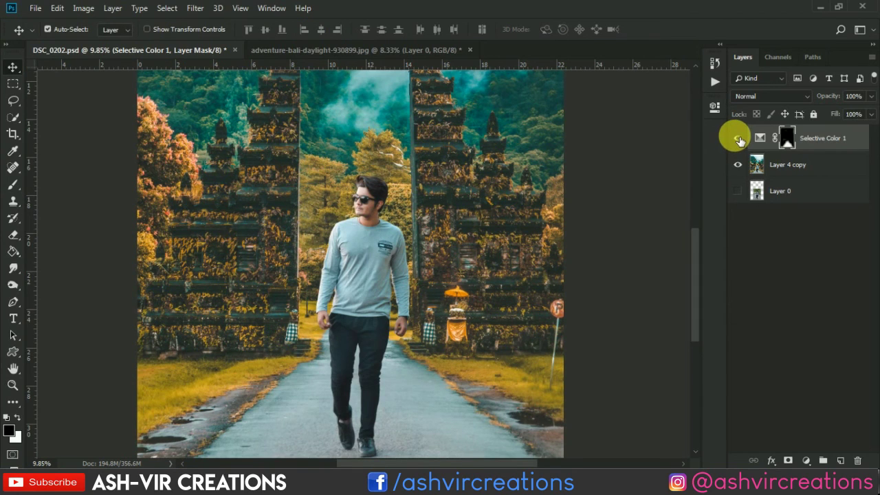
click(738, 138)
click(738, 138)
scroll(606, 174, down, 1)
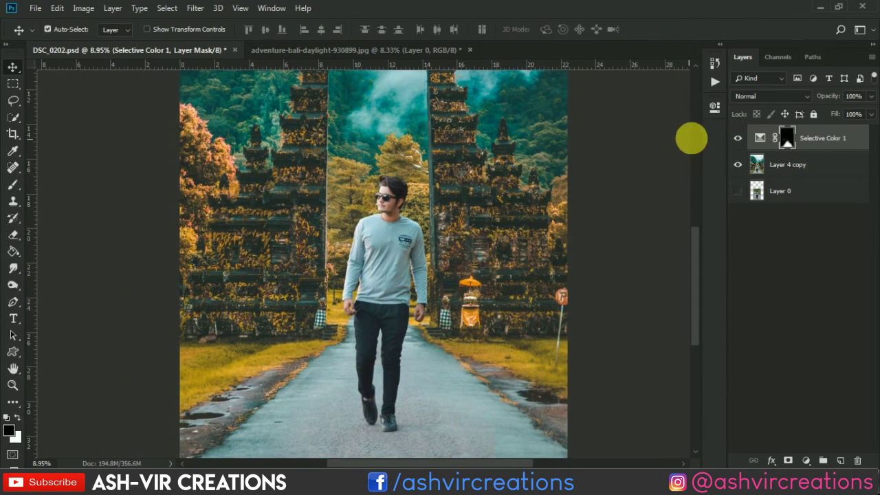
click(737, 139)
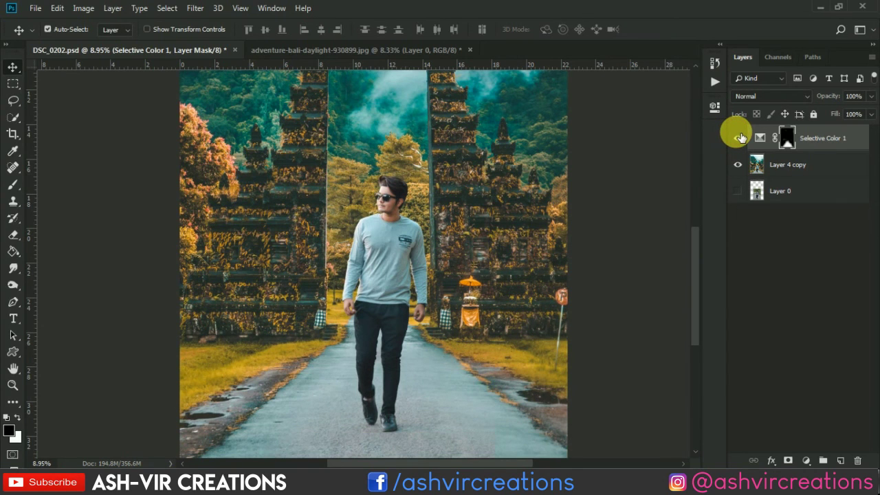
scroll(612, 171, down, 2)
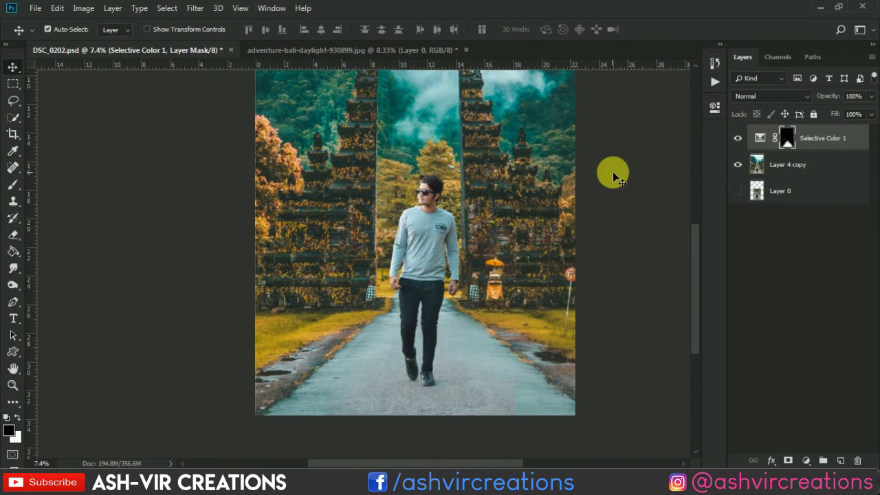
scroll(612, 172, down, 1)
scroll(613, 171, down, 1)
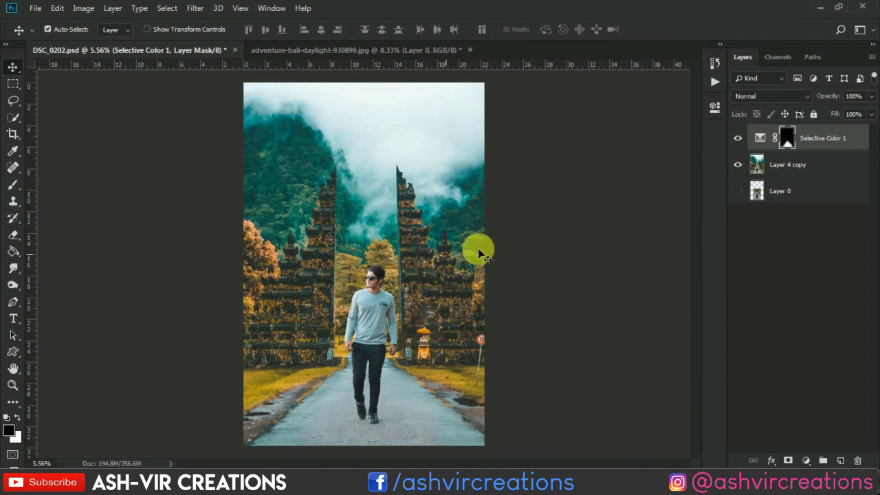
Merge Layer 4 copy and the Selective Color adjustment into one Selective Color 1 layer.
shift+click(782, 169)
right_click(782, 170)
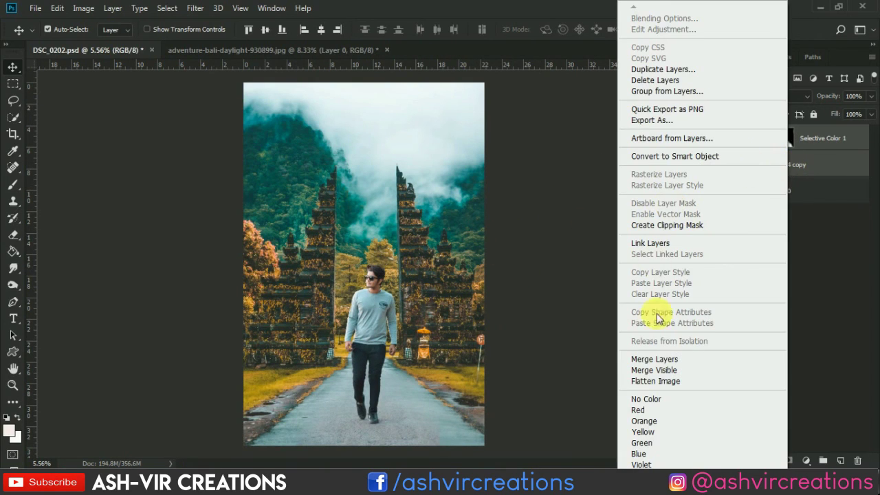
click(664, 359)
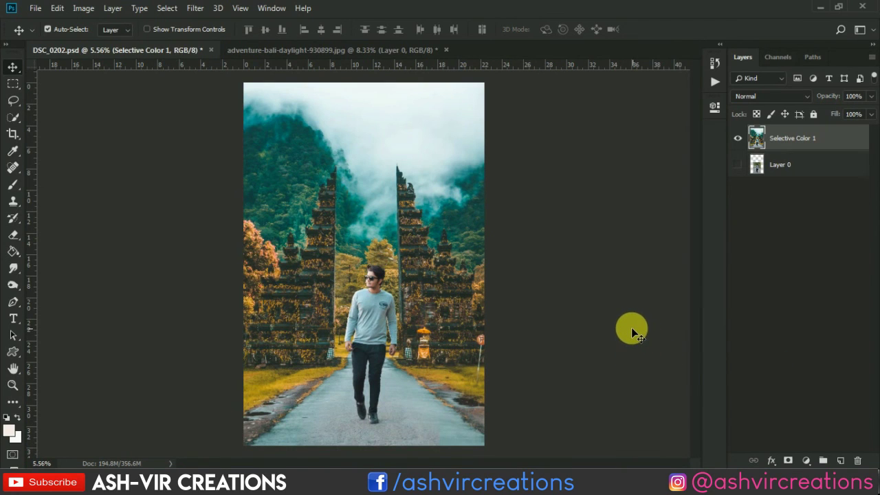
scroll(630, 327, down, 2)
scroll(392, 373, up, 5)
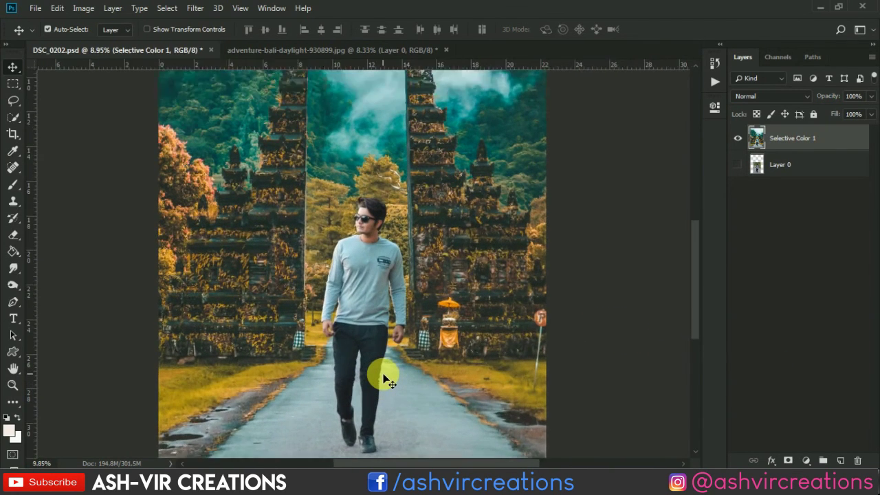
scroll(385, 378, down, 2)
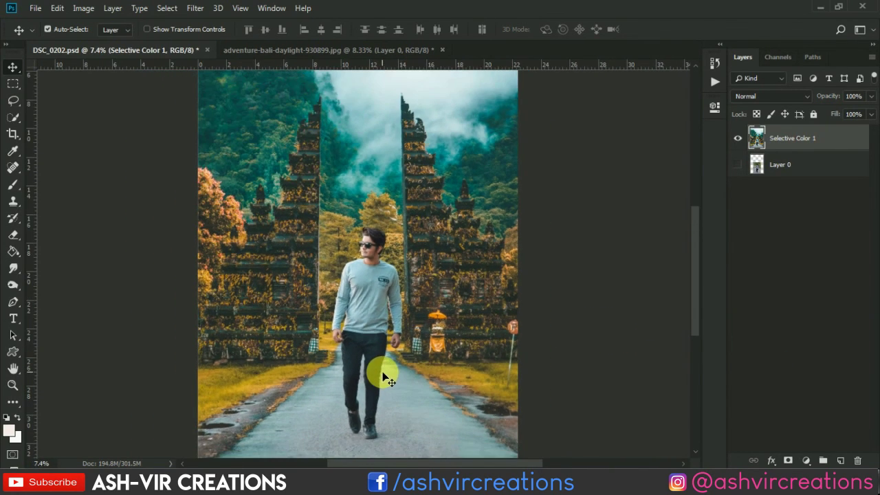
scroll(383, 377, down, 1)
scroll(382, 370, down, 1)
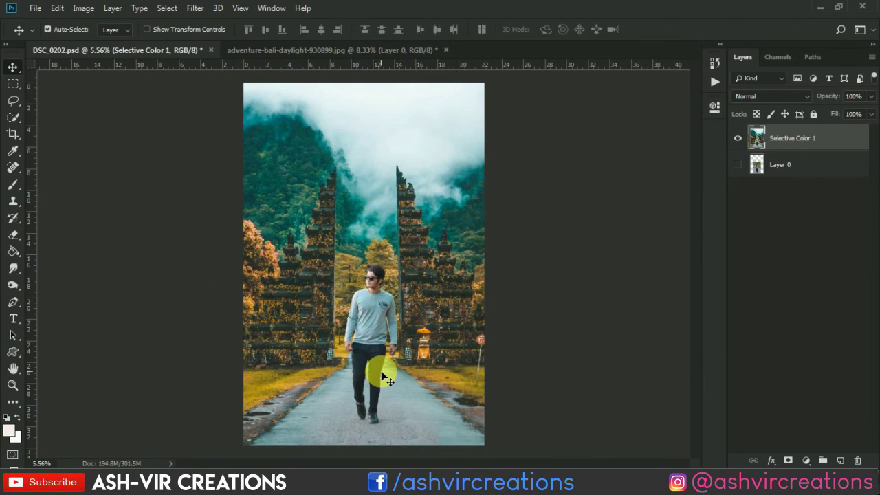
scroll(381, 370, down, 1)
Show Layer 0, hide Selective Color 1, and hide the panels to view the original alone.
click(738, 165)
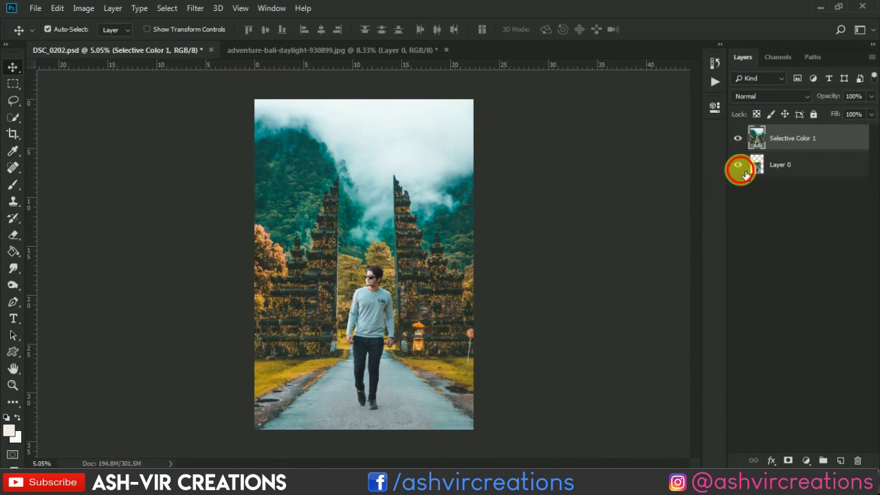
click(737, 138)
scroll(347, 334, up, 2)
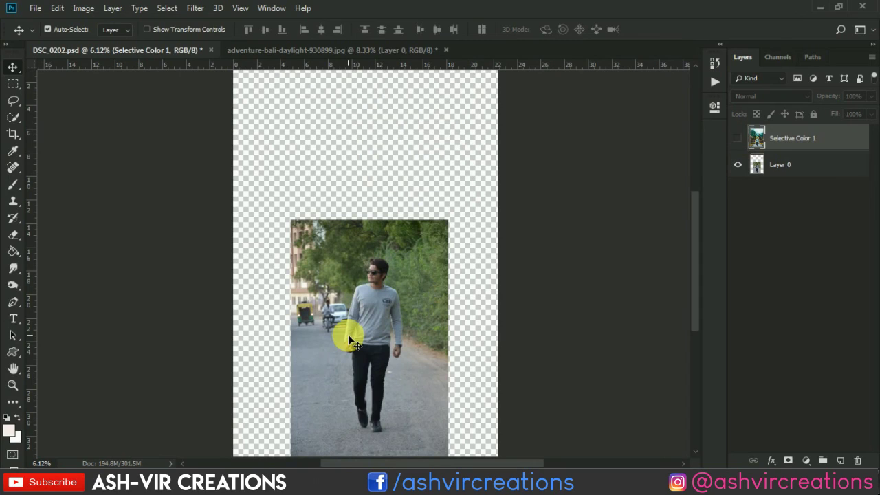
key(Tab)
key(Tab)
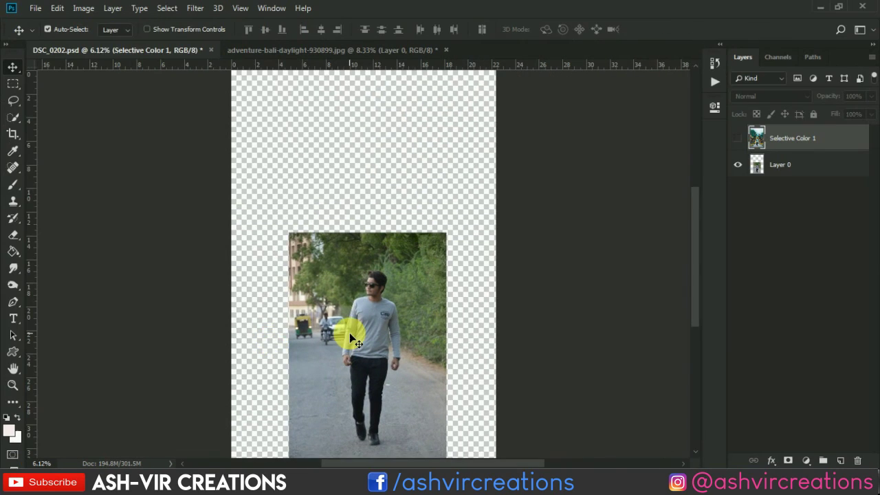
scroll(349, 334, down, 2)
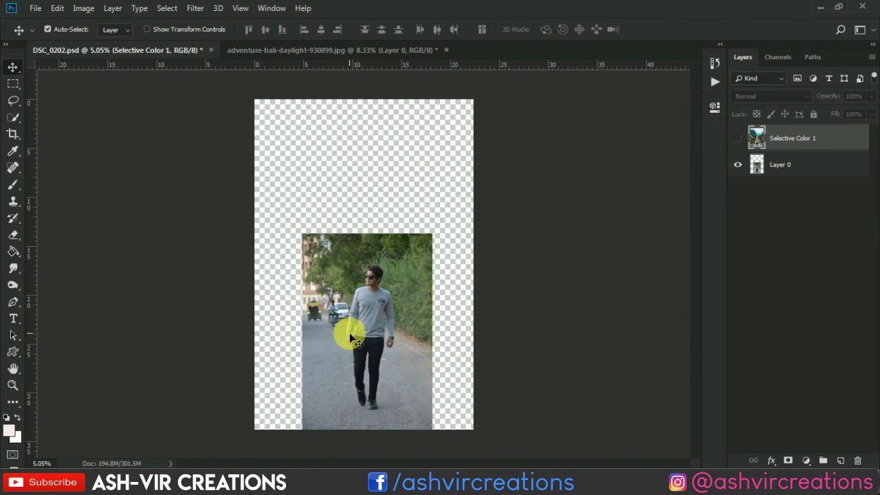
Turn Selective Color 1 back on and inspect the finished composite full-screen.
click(738, 139)
scroll(364, 315, up, 1)
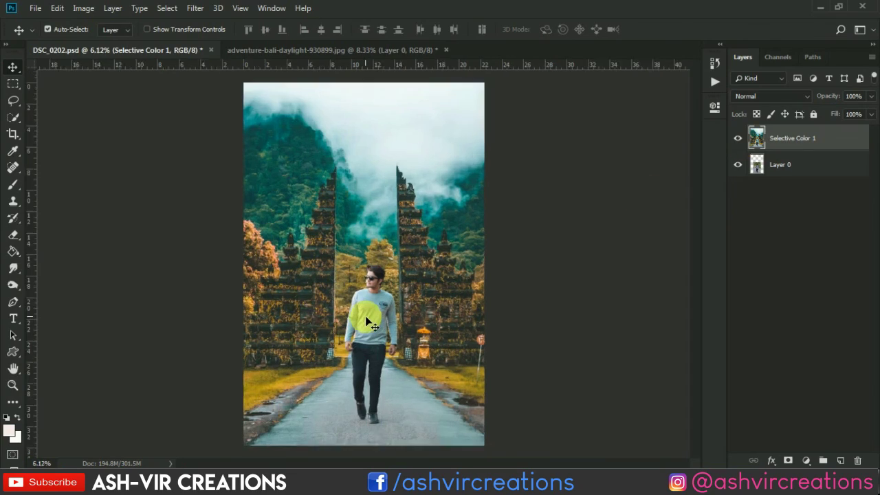
scroll(365, 314, up, 2)
scroll(389, 312, up, 2)
scroll(389, 313, down, 1)
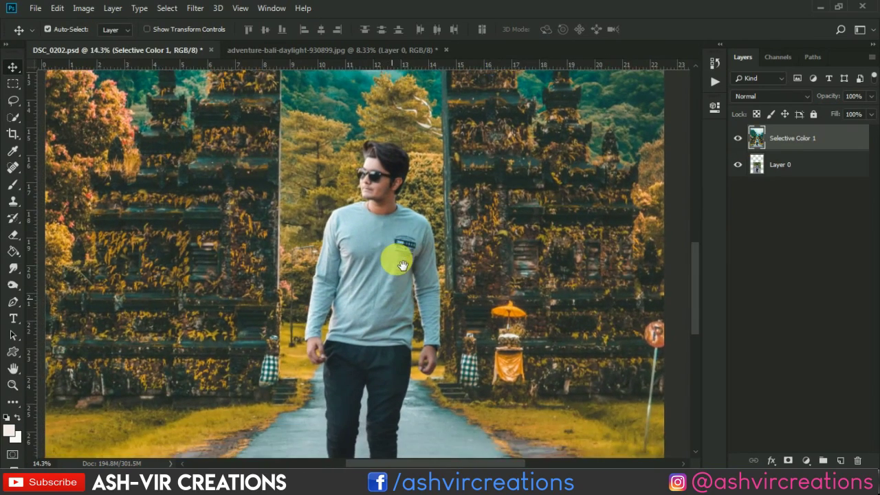
scroll(399, 254, down, 1)
scroll(398, 257, down, 1)
scroll(402, 260, down, 1)
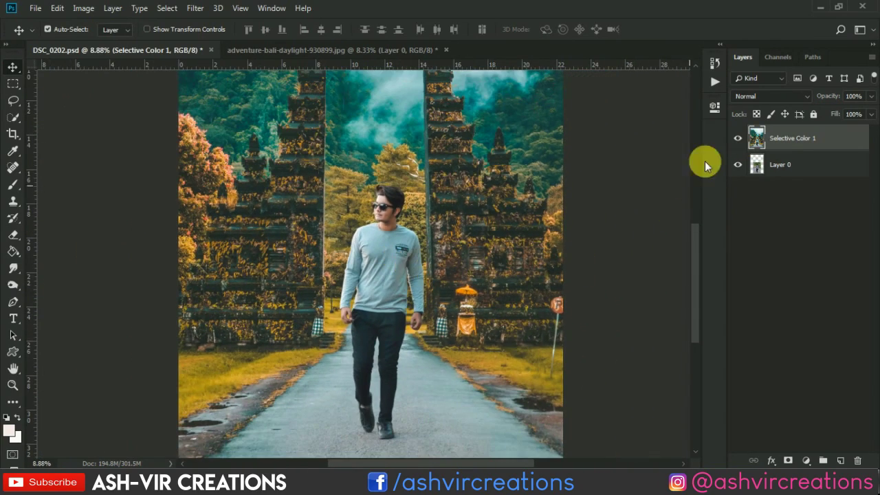
Flick Selective Color 1 on and off to compare before and after, leaving it visible.
click(738, 138)
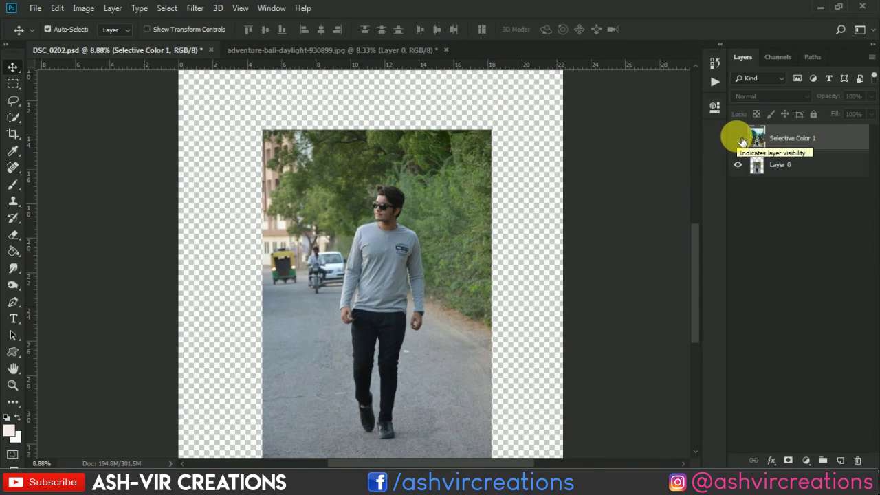
click(739, 139)
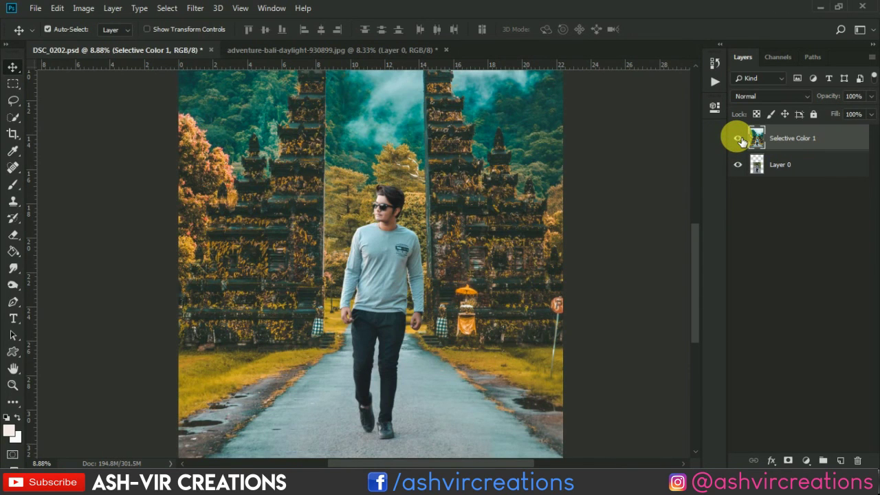
click(738, 140)
click(738, 140)
click(738, 139)
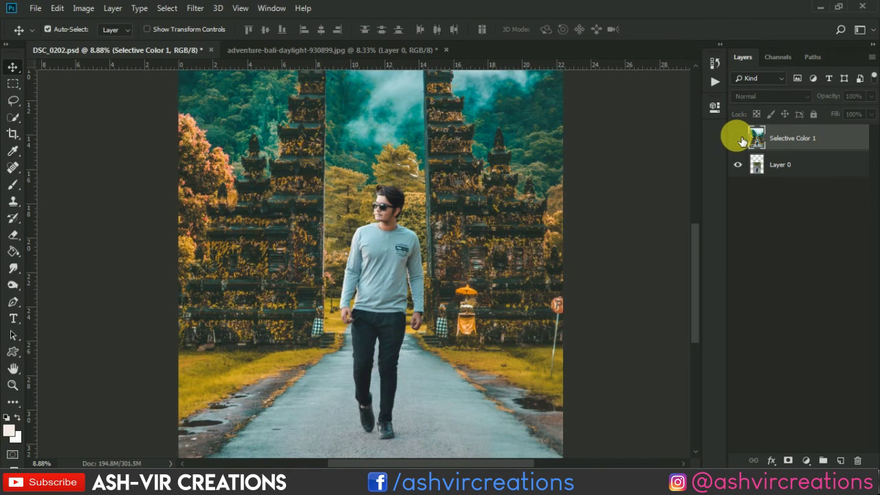
click(738, 139)
click(738, 140)
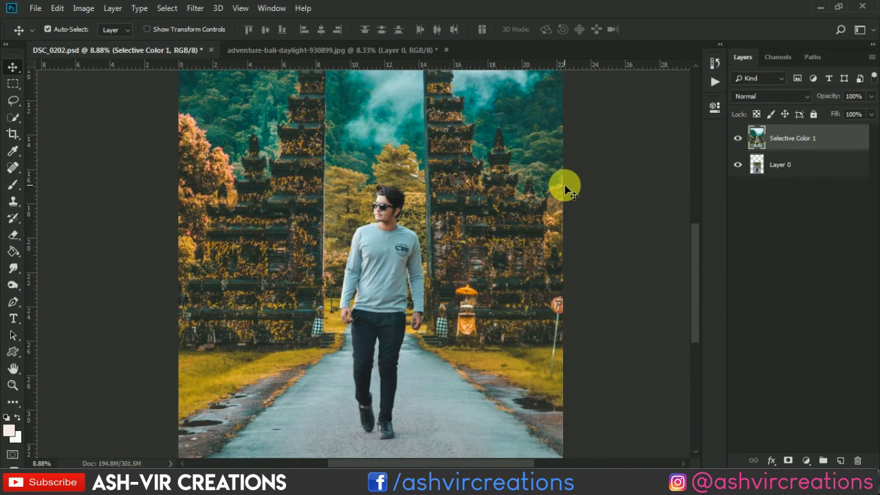
scroll(564, 186, down, 2)
scroll(564, 186, down, 2)
scroll(564, 186, up, 1)
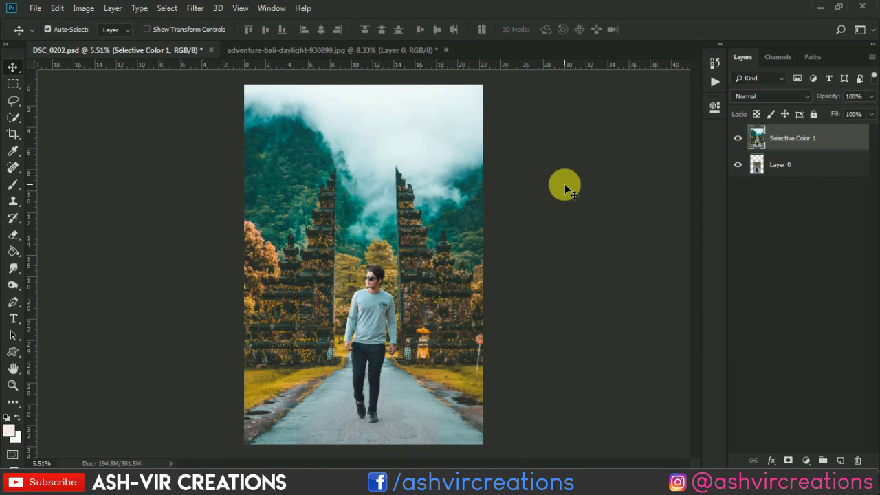